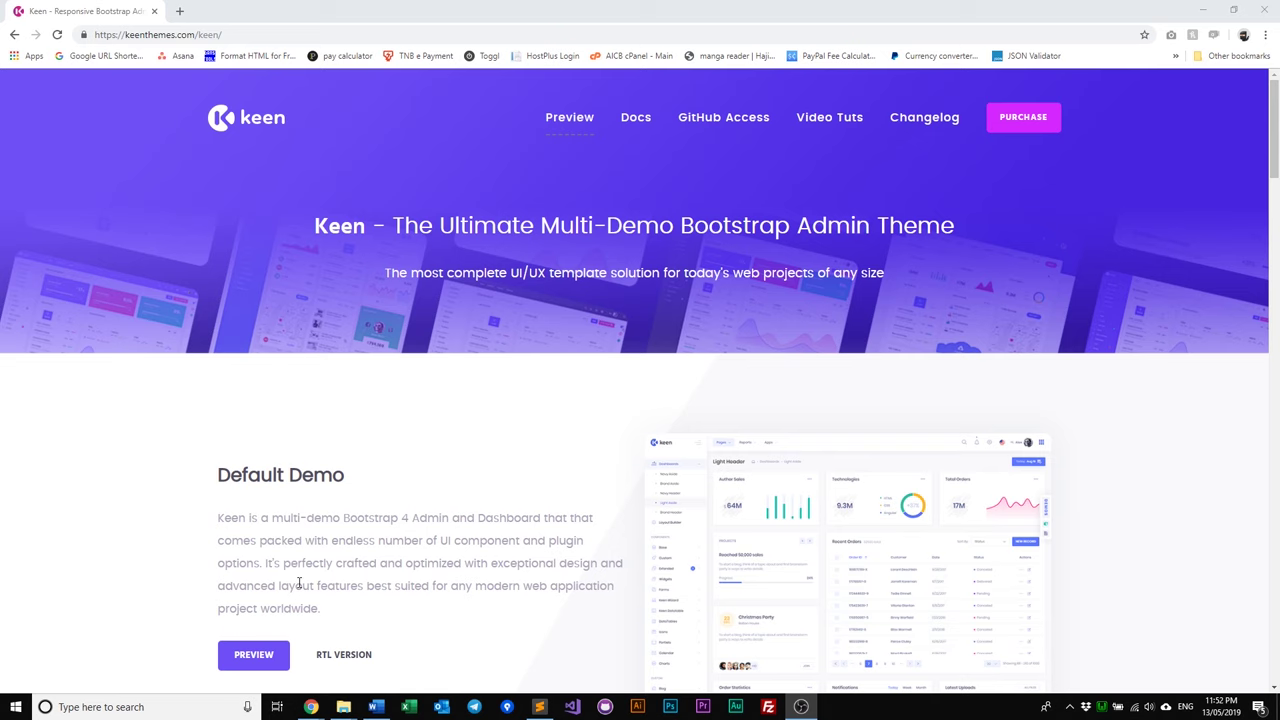
Switch to the Keen 1.4.1 Customization folder in File Explorer and look inside the design folder of keen_v1.4.1.
{"action": "mouse_move", "coordinate": [342, 709]}
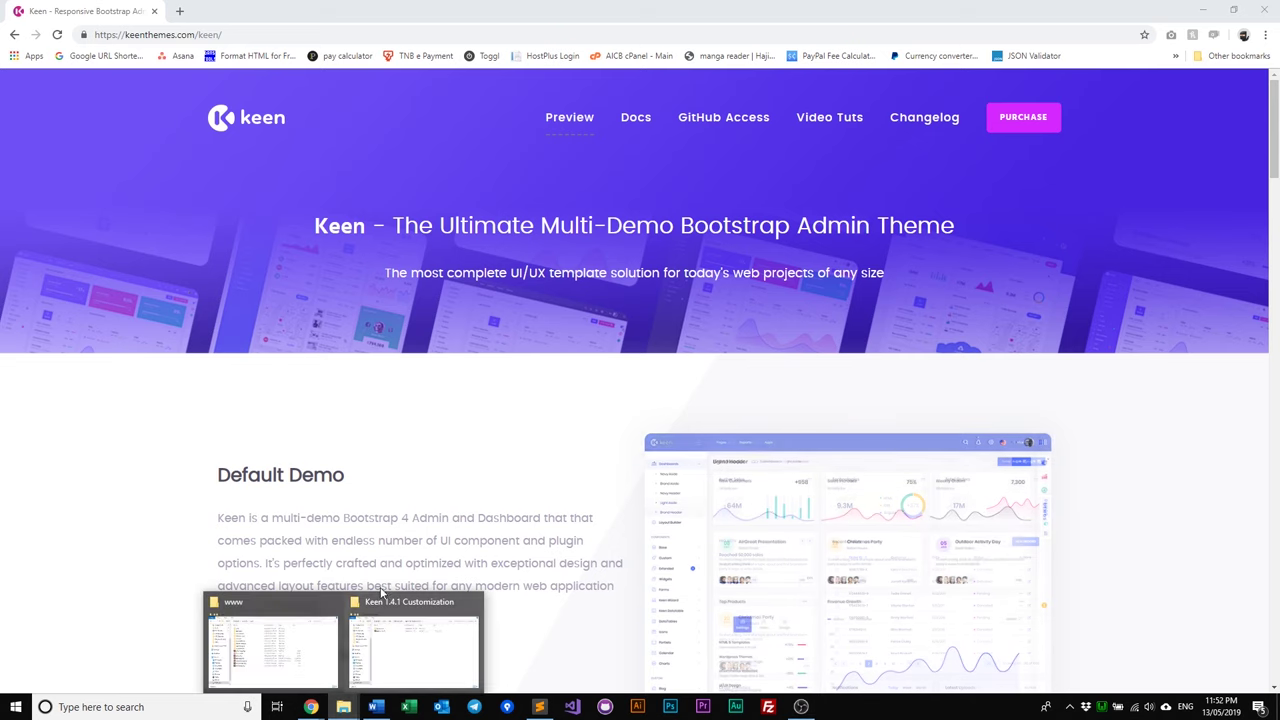
{"action": "left_click", "coordinate": [388, 640]}
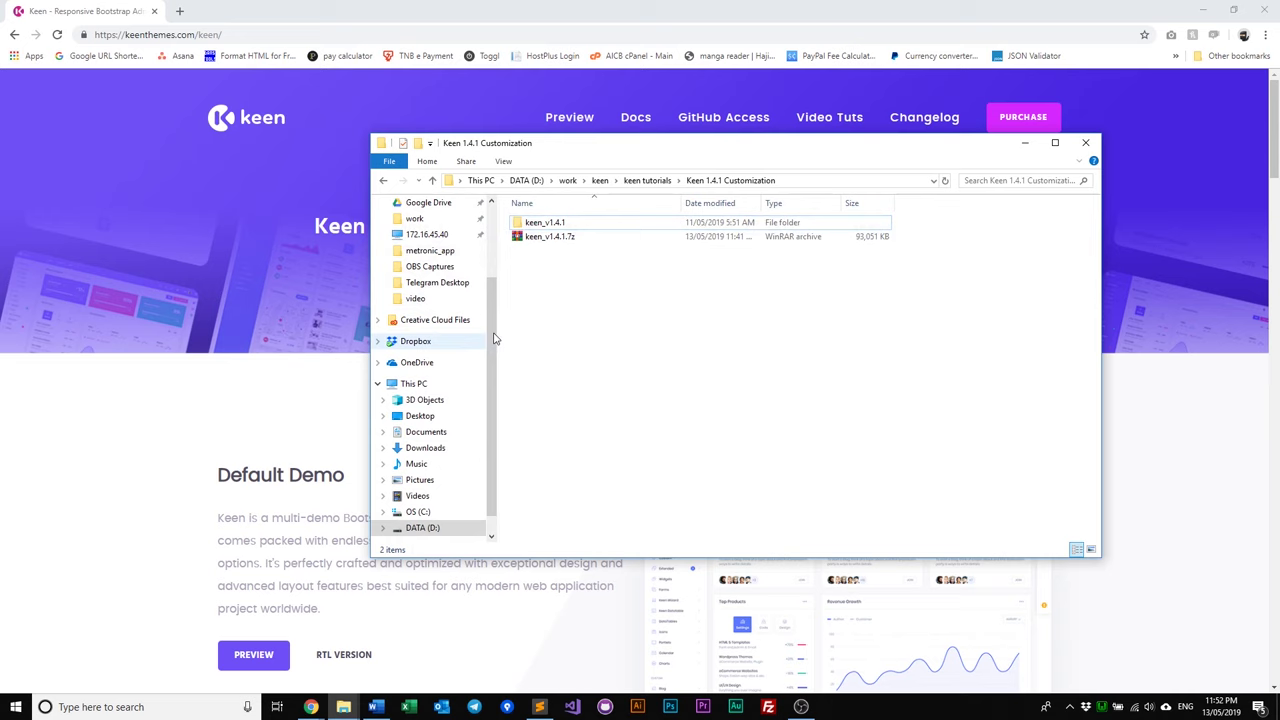
{"action": "left_click", "coordinate": [563, 238]}
{"action": "left_click", "coordinate": [575, 284]}
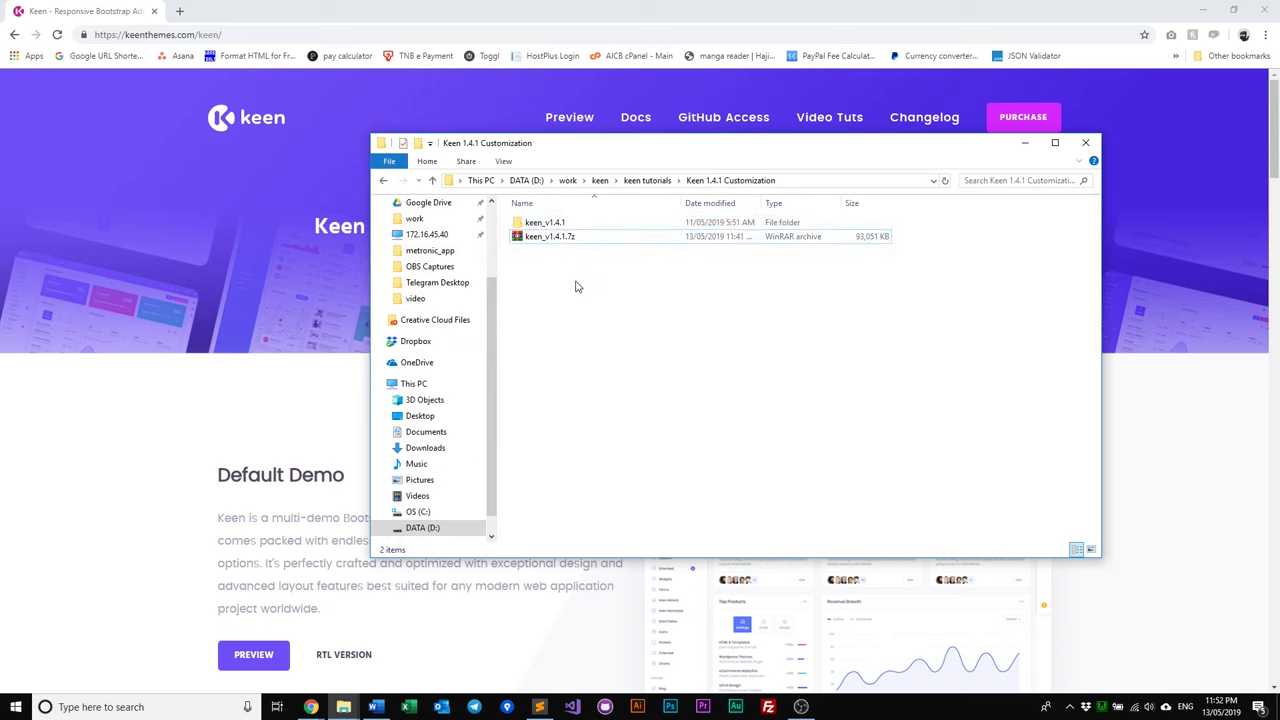
{"action": "double_click", "coordinate": [563, 224]}
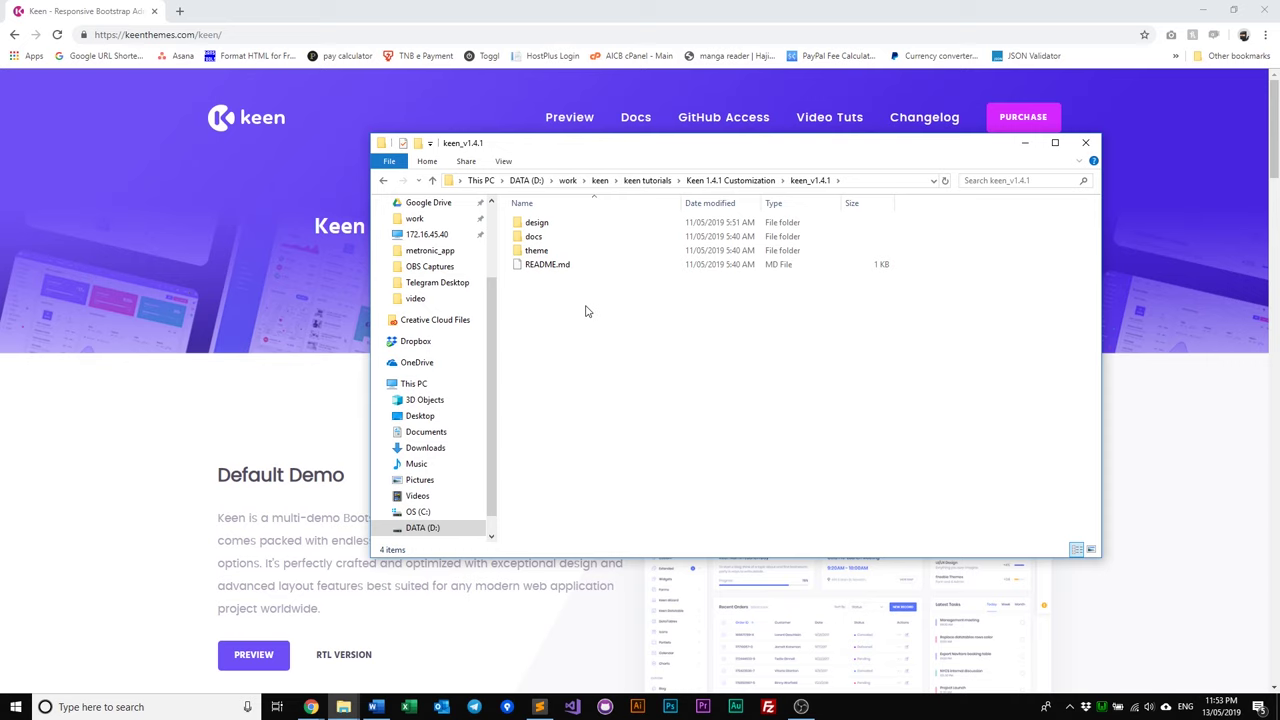
{"action": "double_click", "coordinate": [549, 223]}
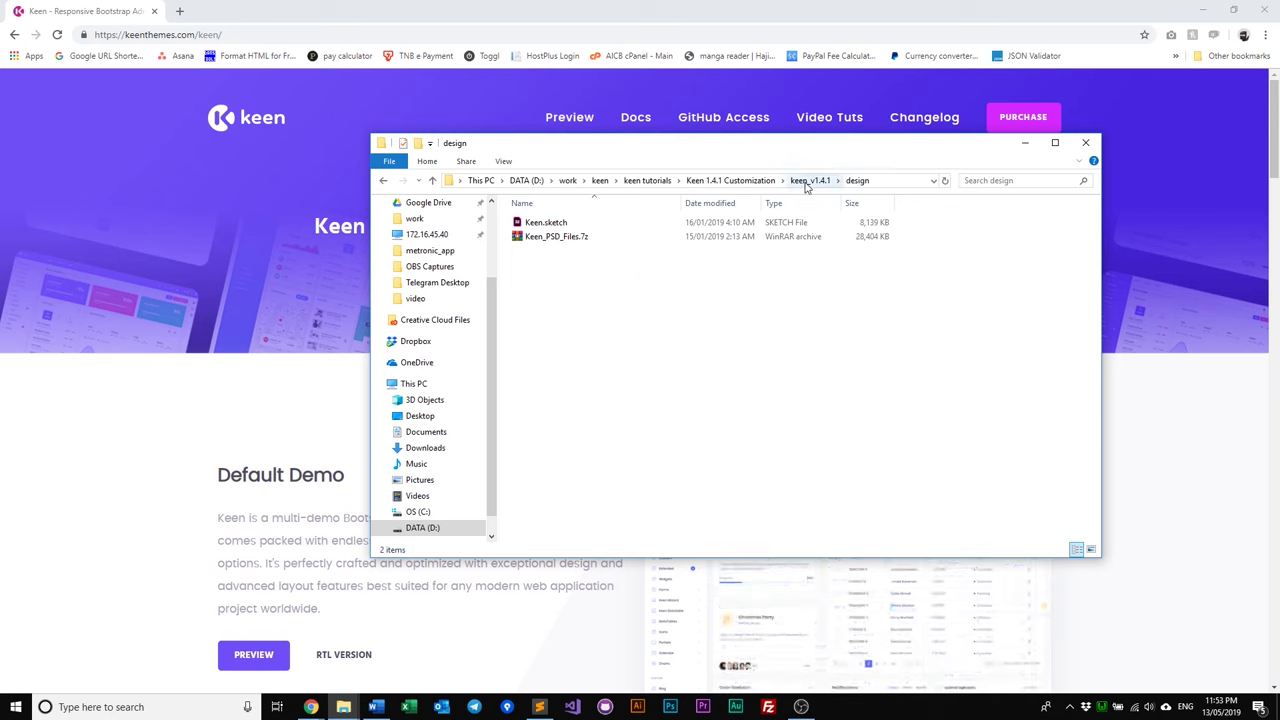
Open quick-start.html from the docs folder of keen_v1.4.1 and look over the Quick Start instructions.
{"action": "left_click", "coordinate": [805, 184]}
{"action": "left_click", "coordinate": [607, 240]}
{"action": "double_click", "coordinate": [607, 246]}
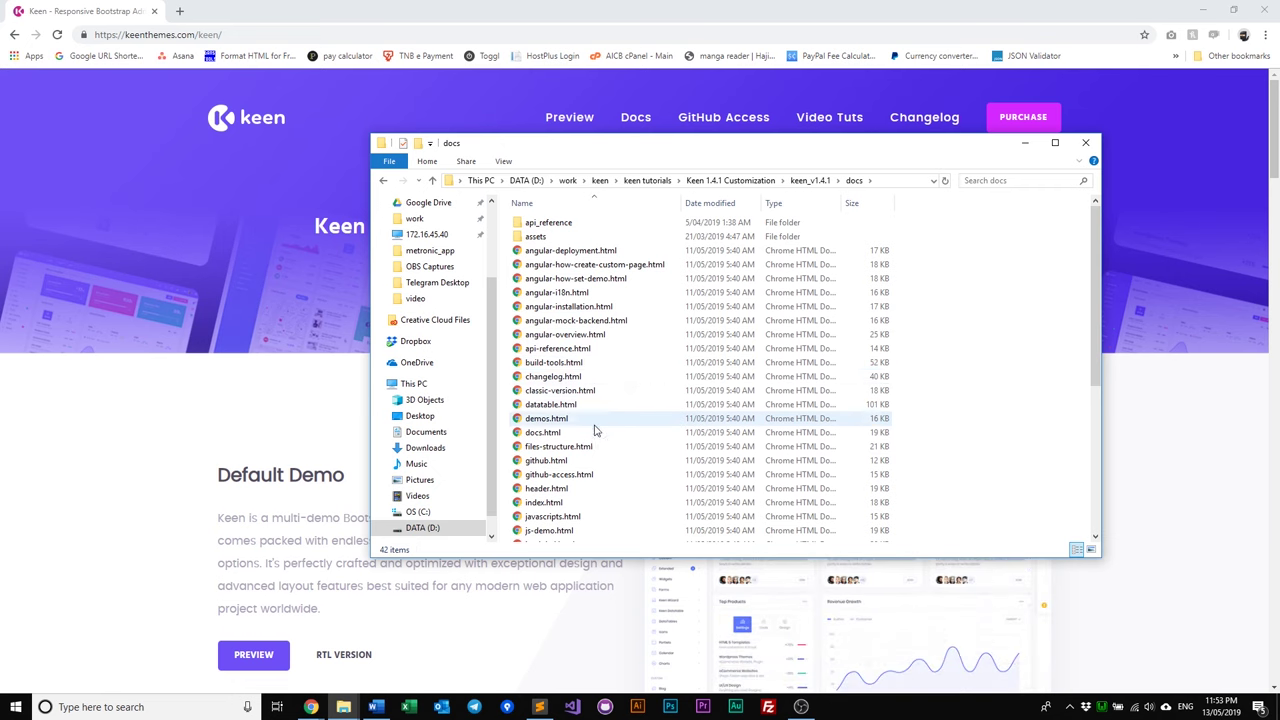
{"action": "scroll", "coordinate": [591, 429], "scroll_direction": "down", "scroll_amount": 5}
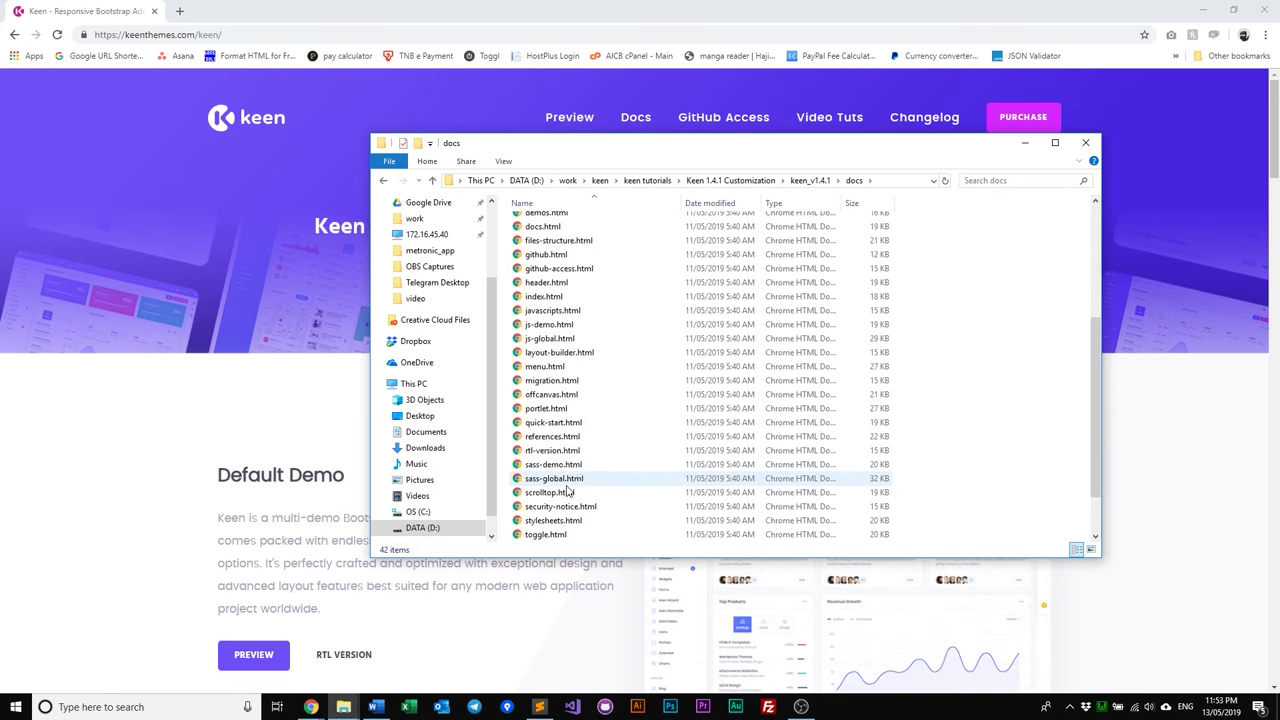
{"action": "double_click", "coordinate": [597, 423]}
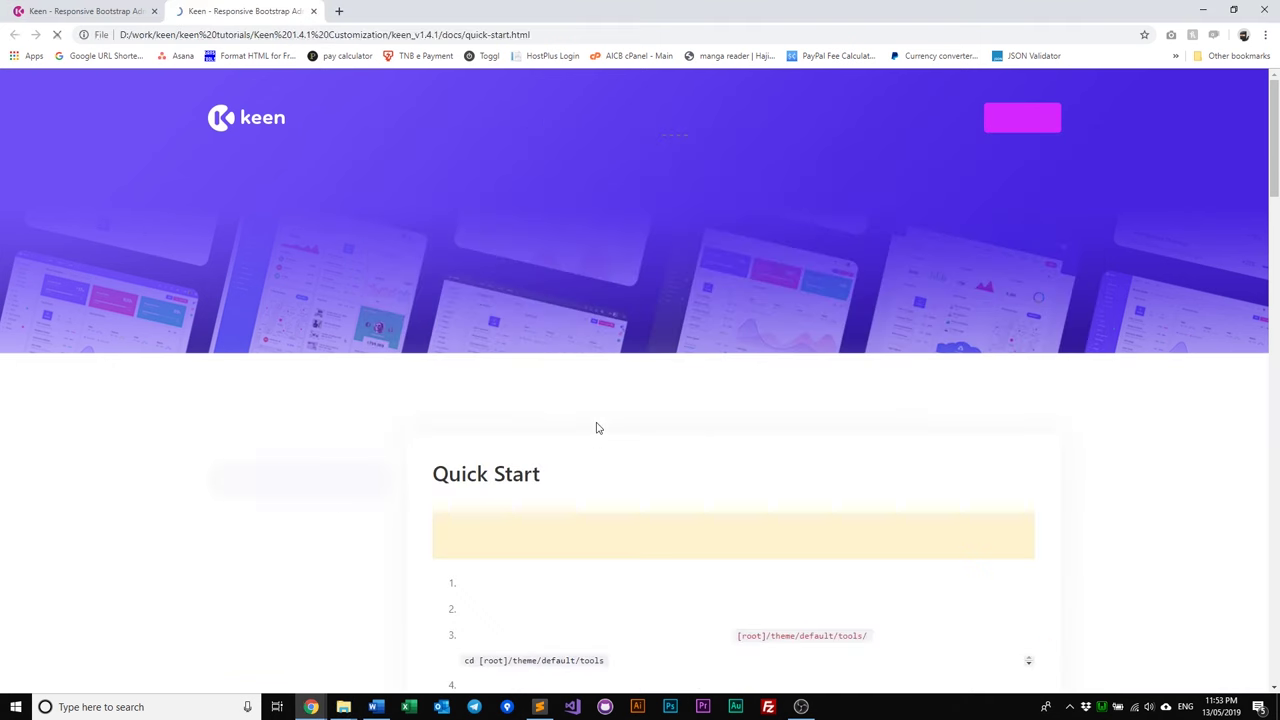
{"action": "scroll", "coordinate": [493, 317], "scroll_direction": "down", "scroll_amount": 3}
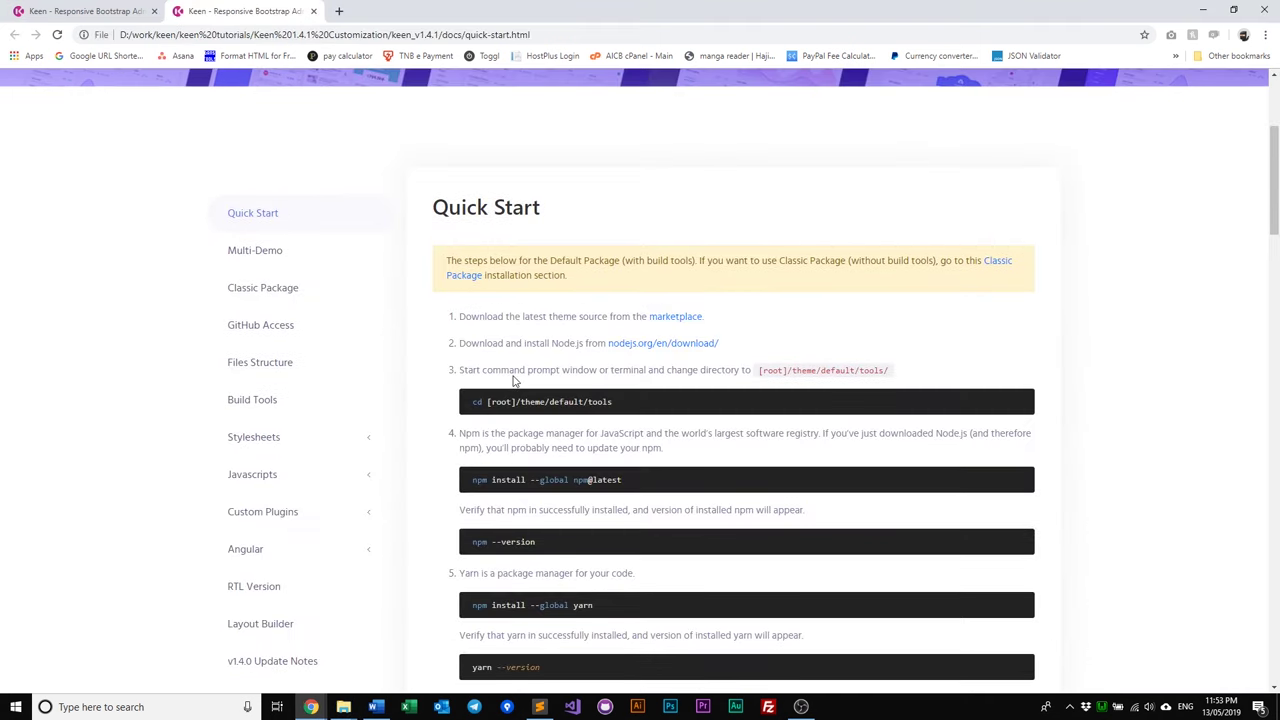
{"action": "scroll", "coordinate": [534, 343], "scroll_direction": "up", "scroll_amount": 1}
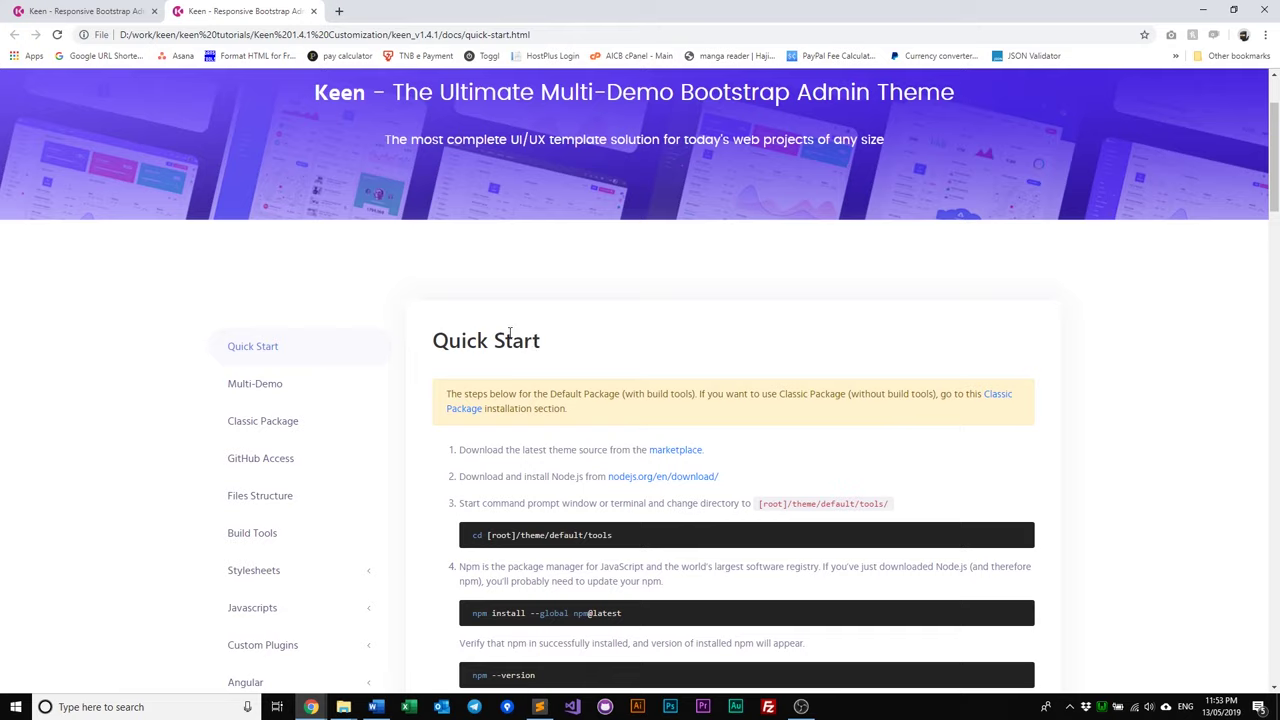
{"action": "scroll", "coordinate": [509, 333], "scroll_direction": "up", "scroll_amount": 1}
Switch back to File Explorer and open the theme folder of keen_v1.4.1.
{"action": "mouse_move", "coordinate": [343, 704]}
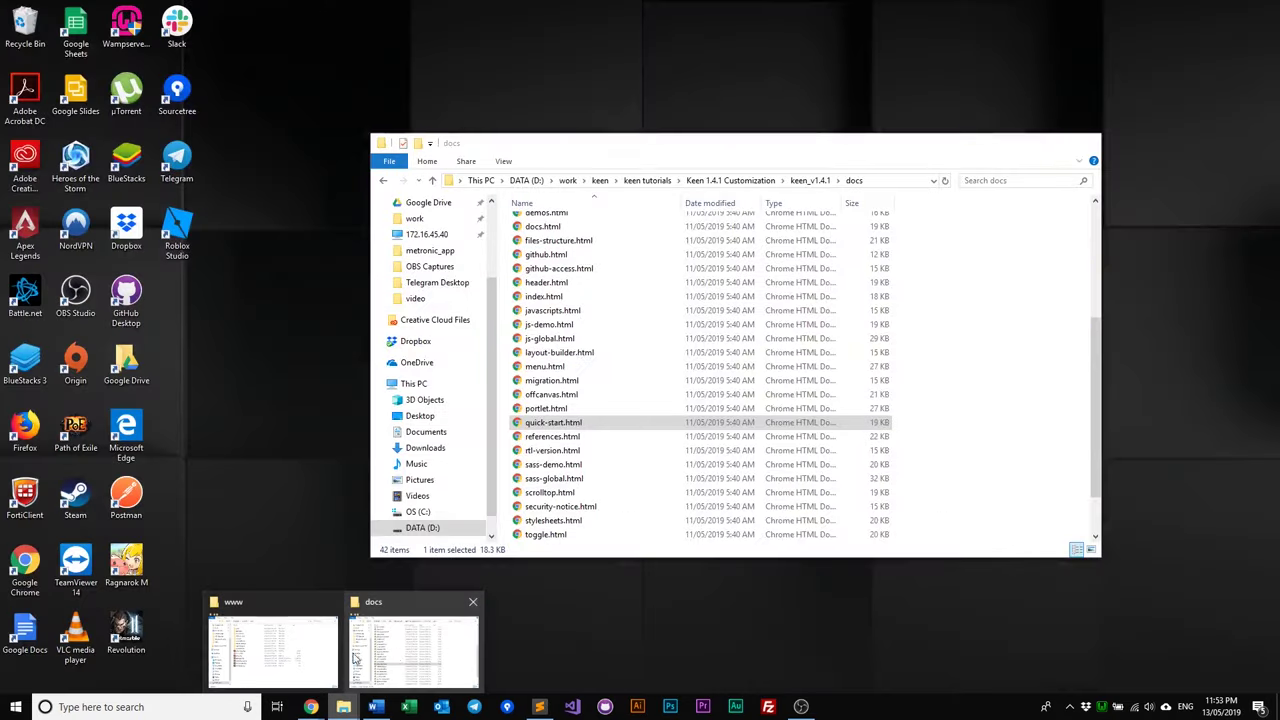
{"action": "left_click", "coordinate": [403, 665]}
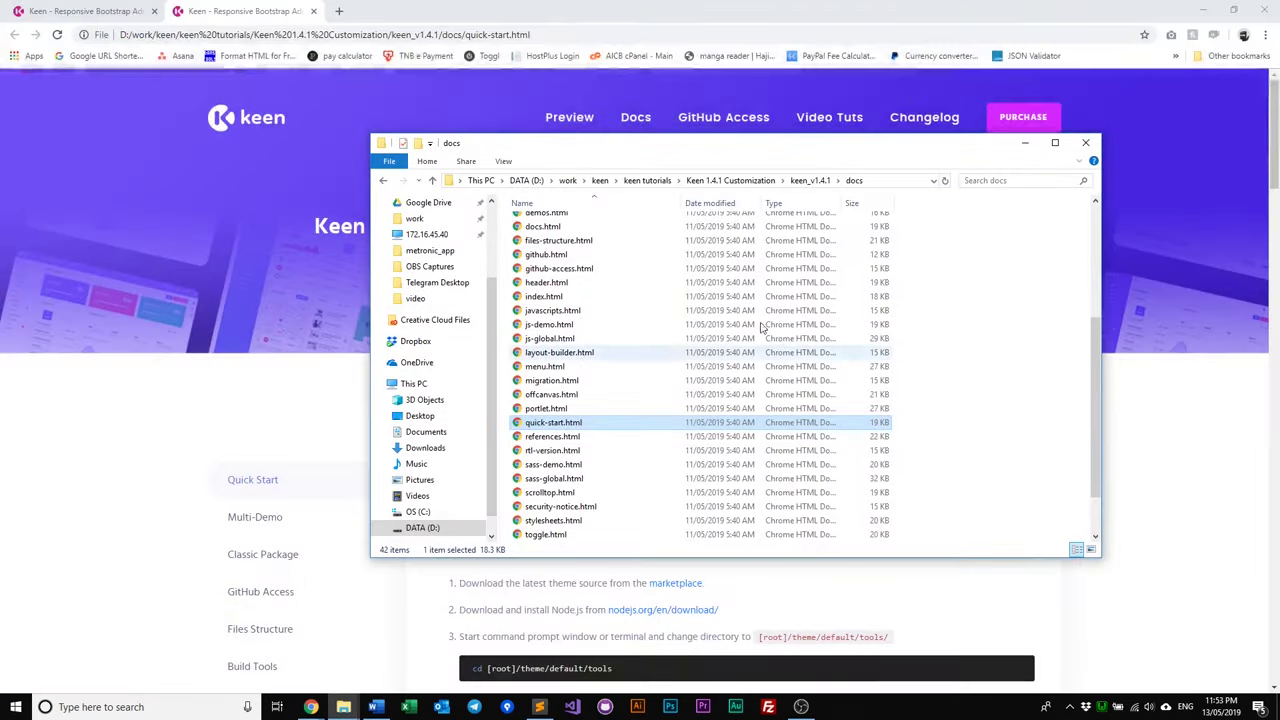
{"action": "left_click", "coordinate": [810, 180]}
{"action": "left_click", "coordinate": [552, 252]}
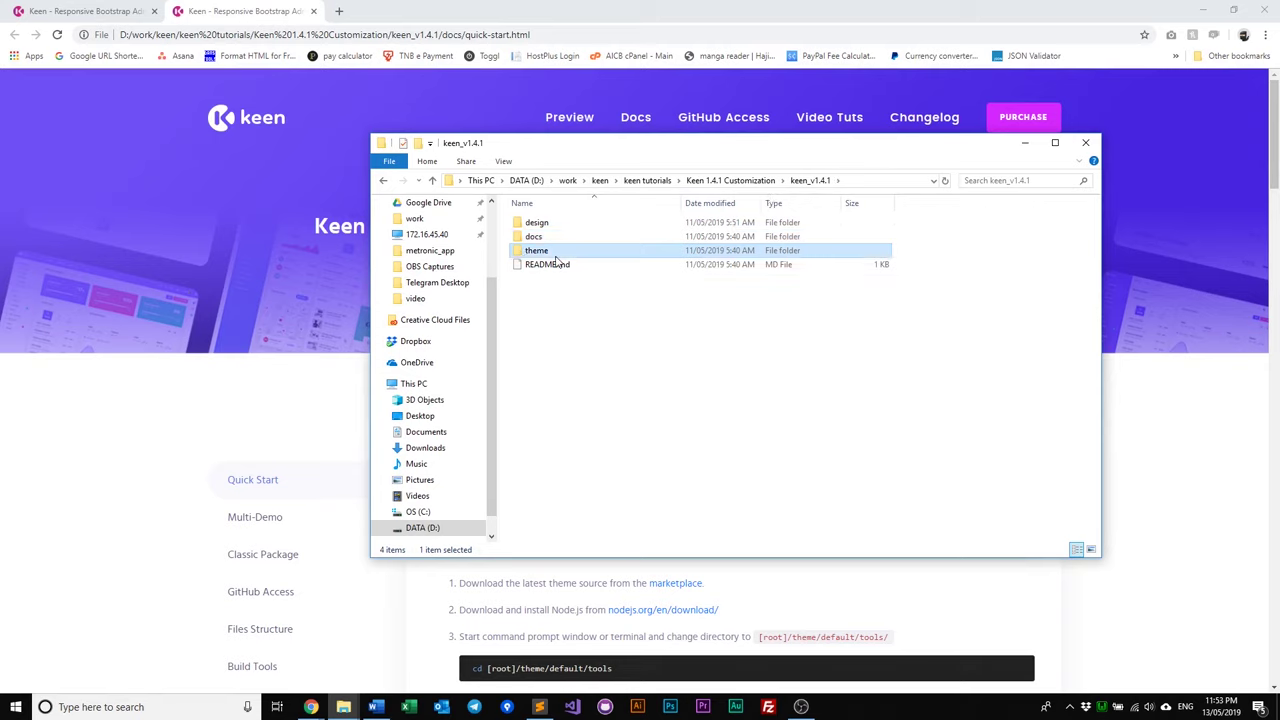
{"action": "double_click", "coordinate": [556, 251]}
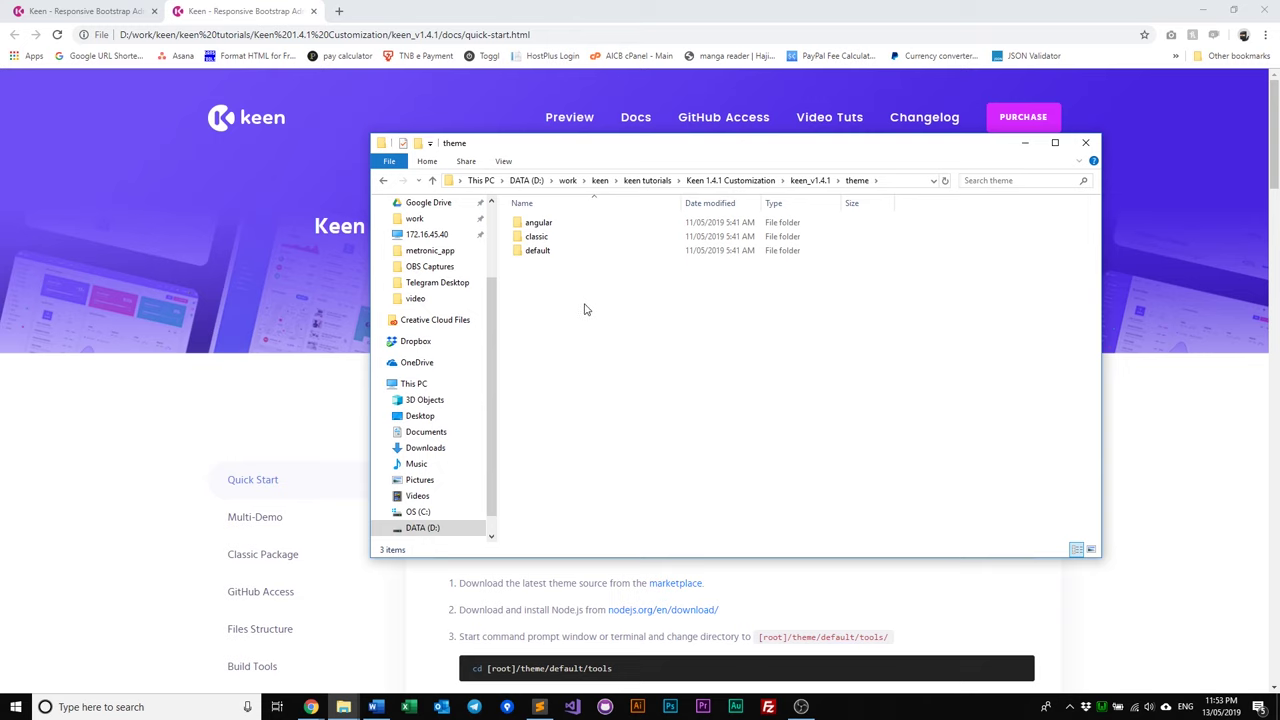
Look inside the angular theme's dist folder, and return to the theme folder.
{"action": "double_click", "coordinate": [558, 222]}
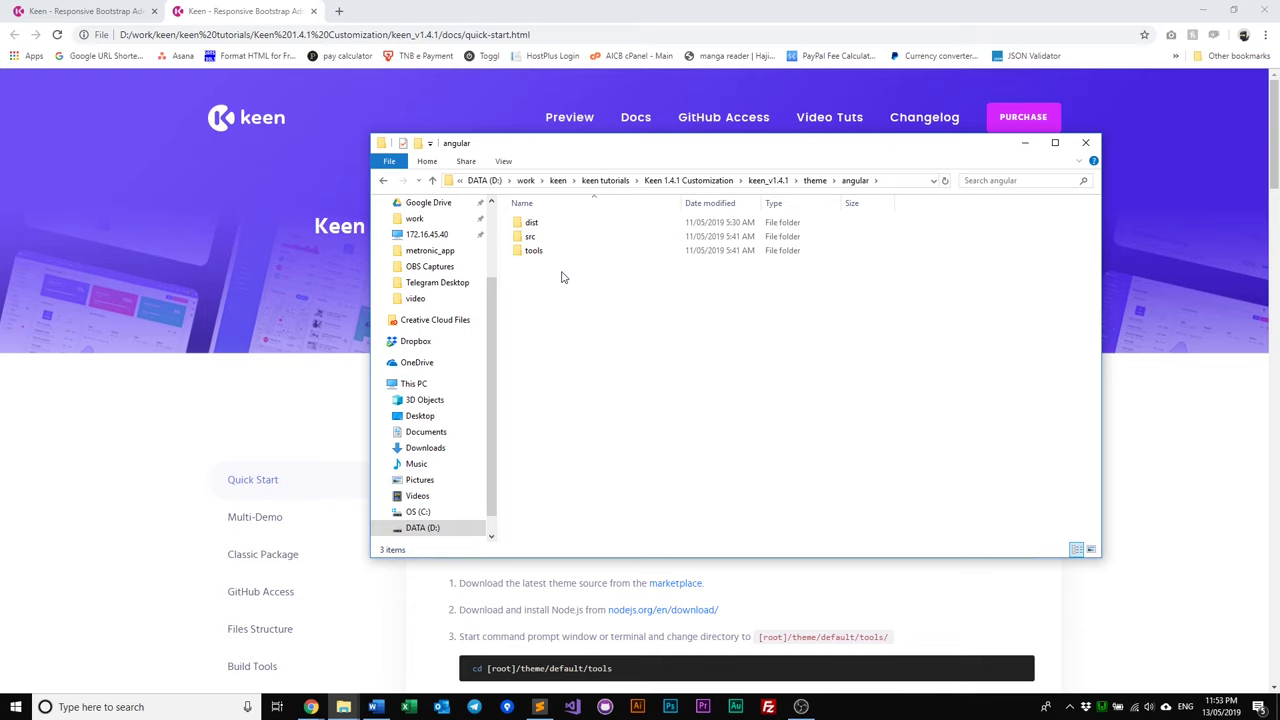
{"action": "double_click", "coordinate": [546, 223]}
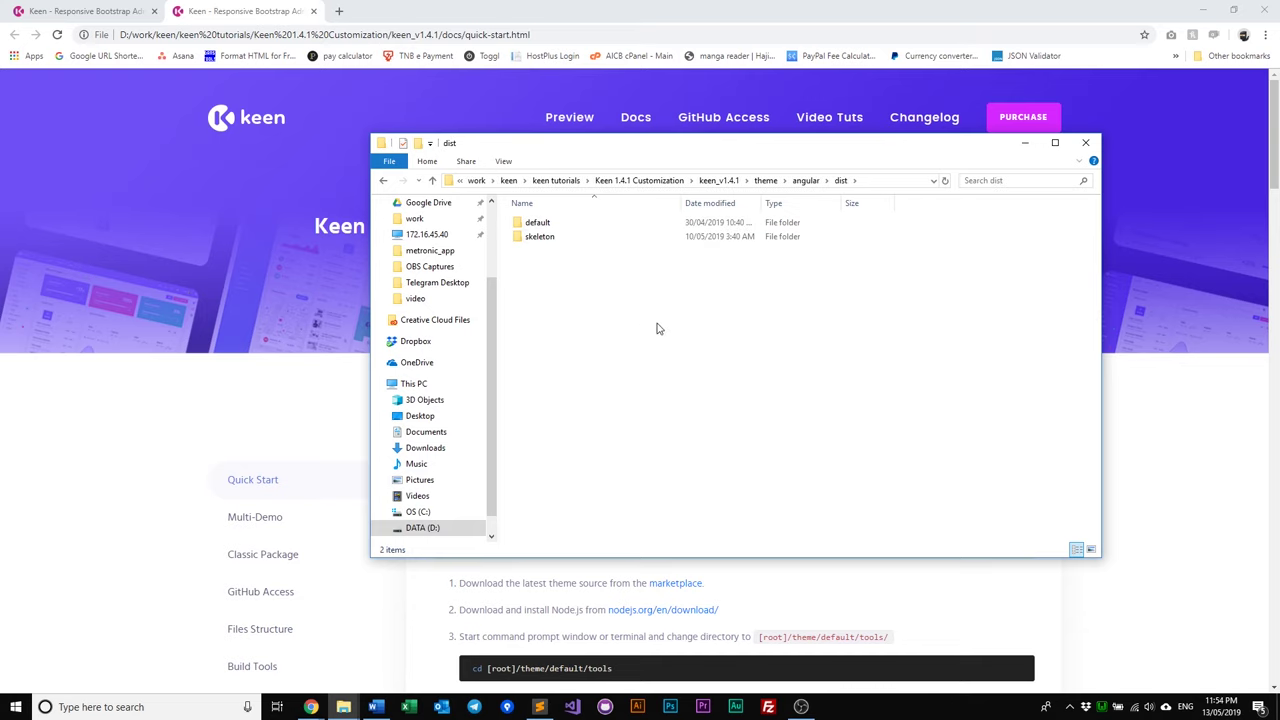
{"action": "key", "text": "alt+Left"}
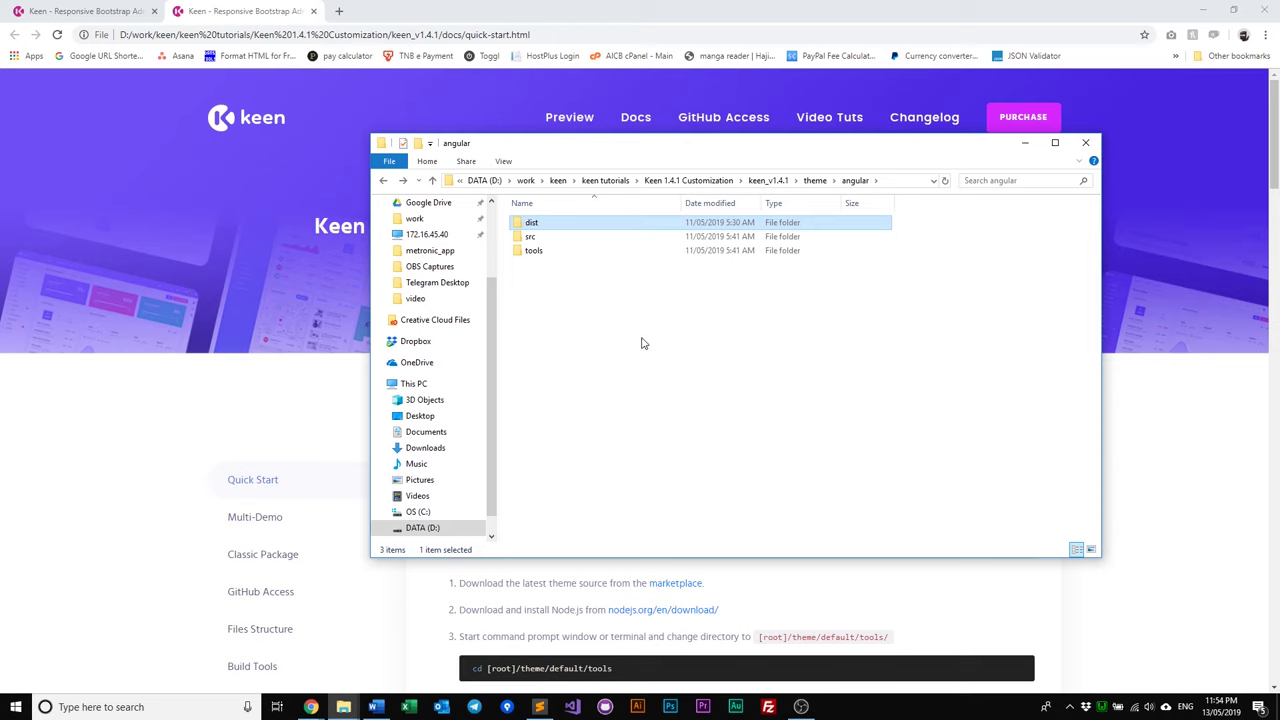
{"action": "key", "text": "alt+Left"}
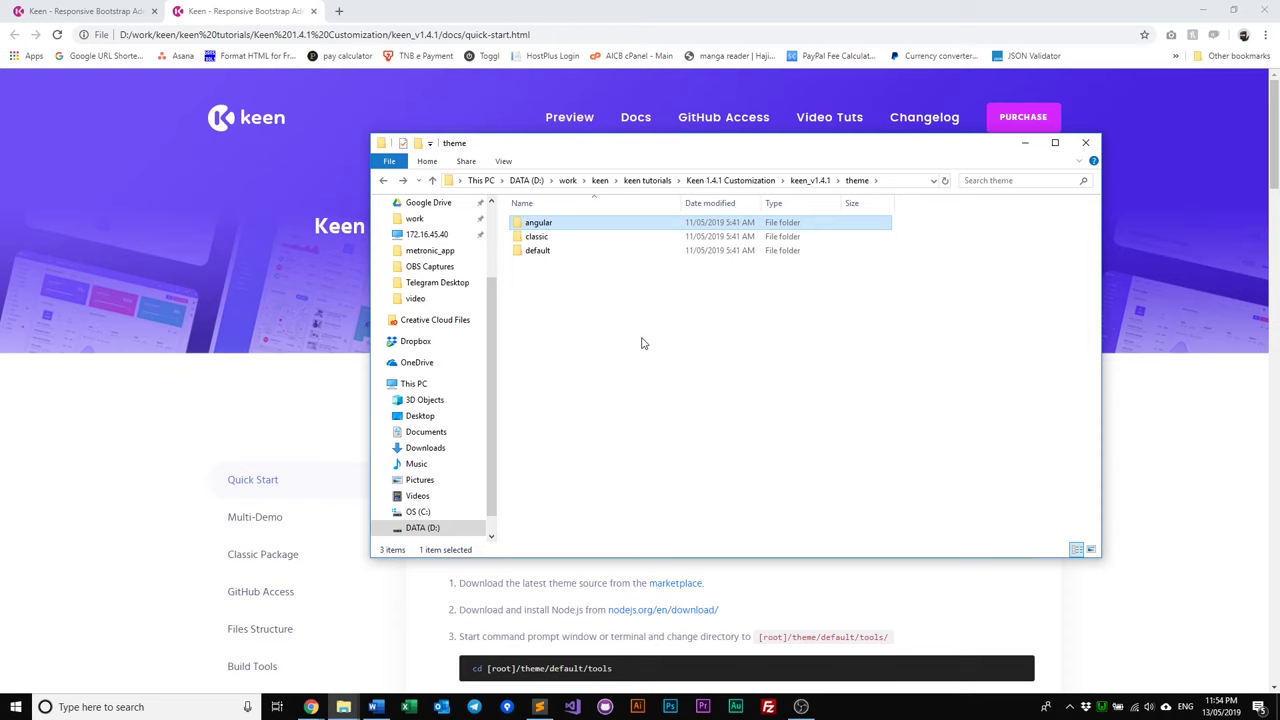
Review the assets and demo folders of the classic theme, and return to the theme folder.
{"action": "double_click", "coordinate": [537, 237]}
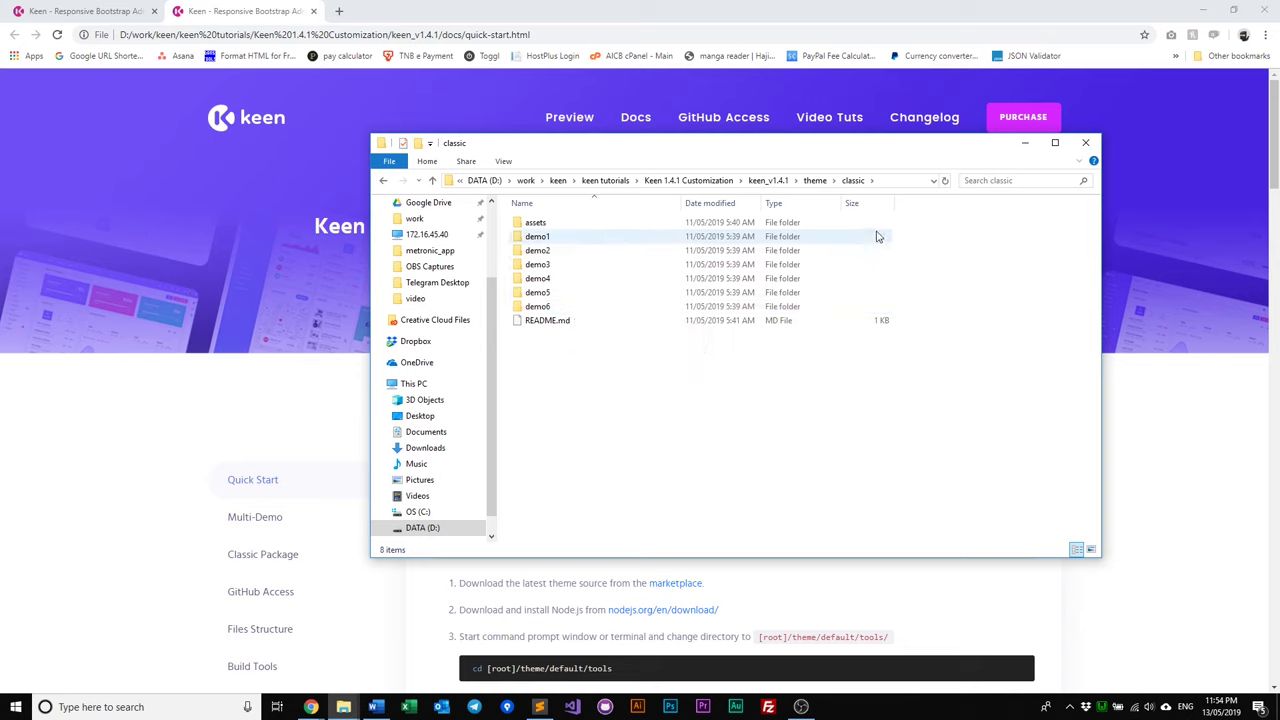
{"action": "left_click_drag", "start_coordinate": [876, 233], "coordinate": [716, 316]}
{"action": "left_click", "coordinate": [714, 387]}
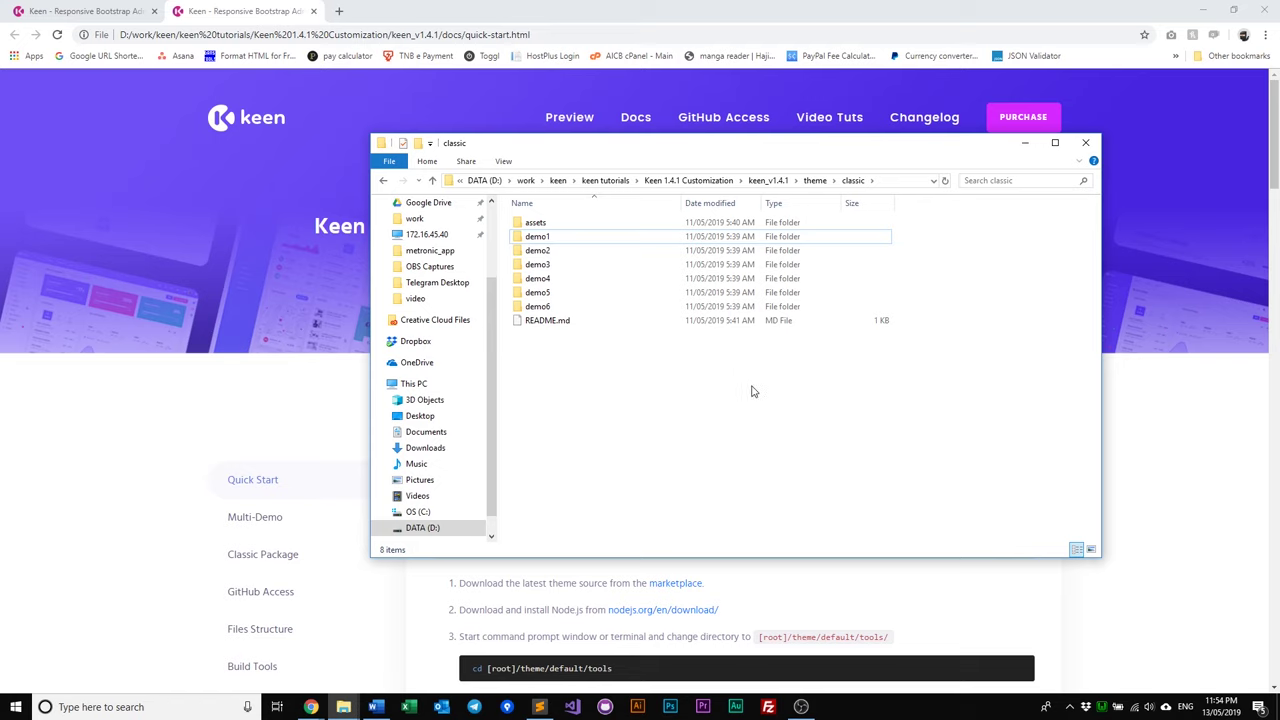
{"action": "left_click", "coordinate": [816, 182]}
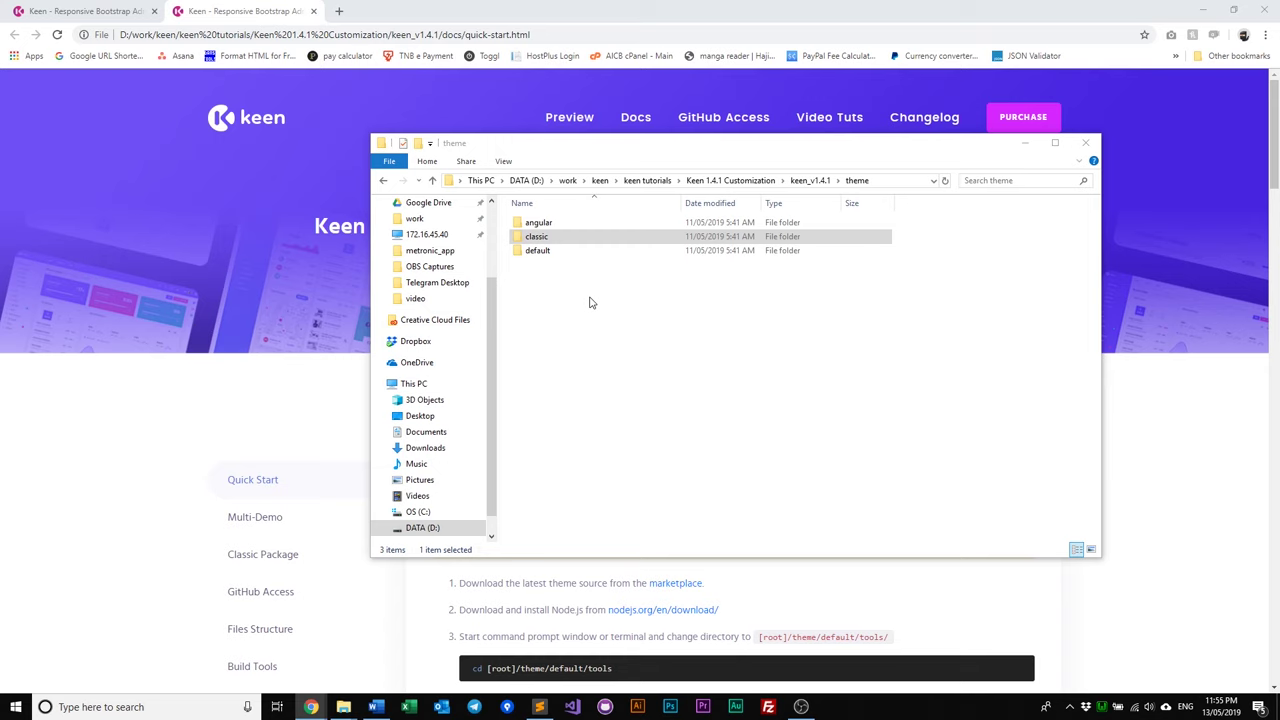
Open the tools folder of the default theme and select package.json.
{"action": "double_click", "coordinate": [551, 259]}
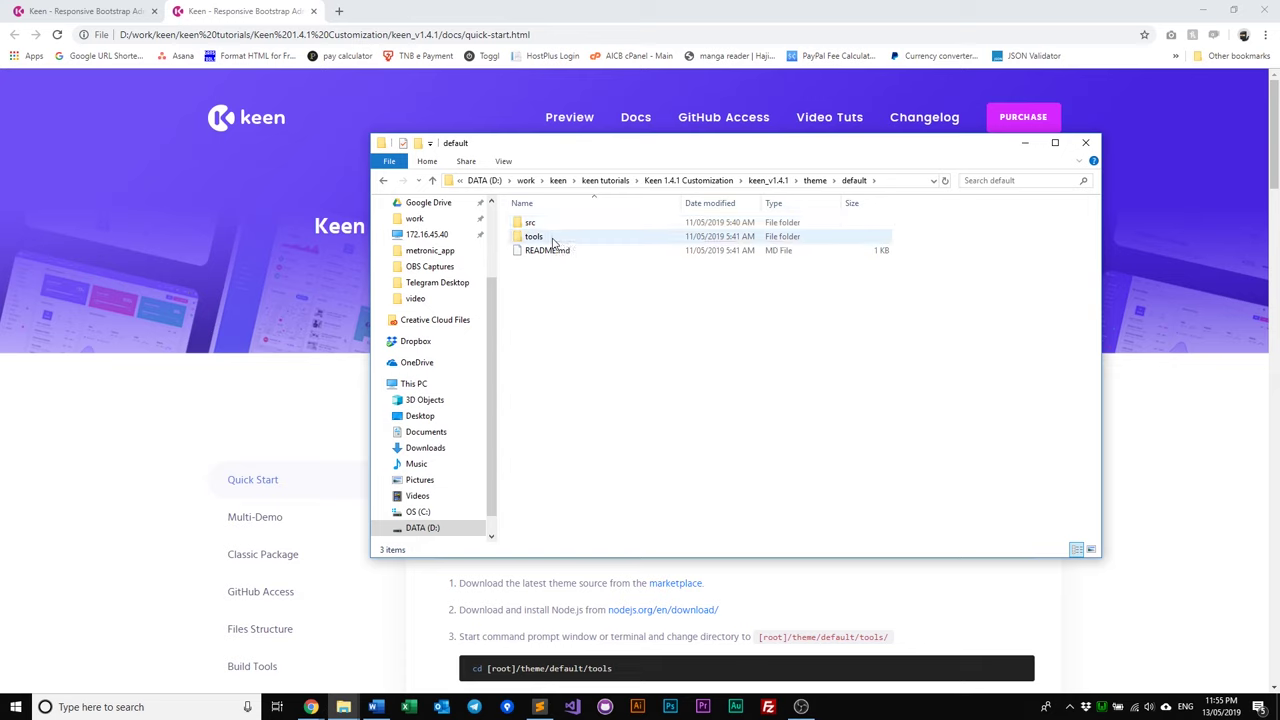
{"action": "double_click", "coordinate": [552, 242]}
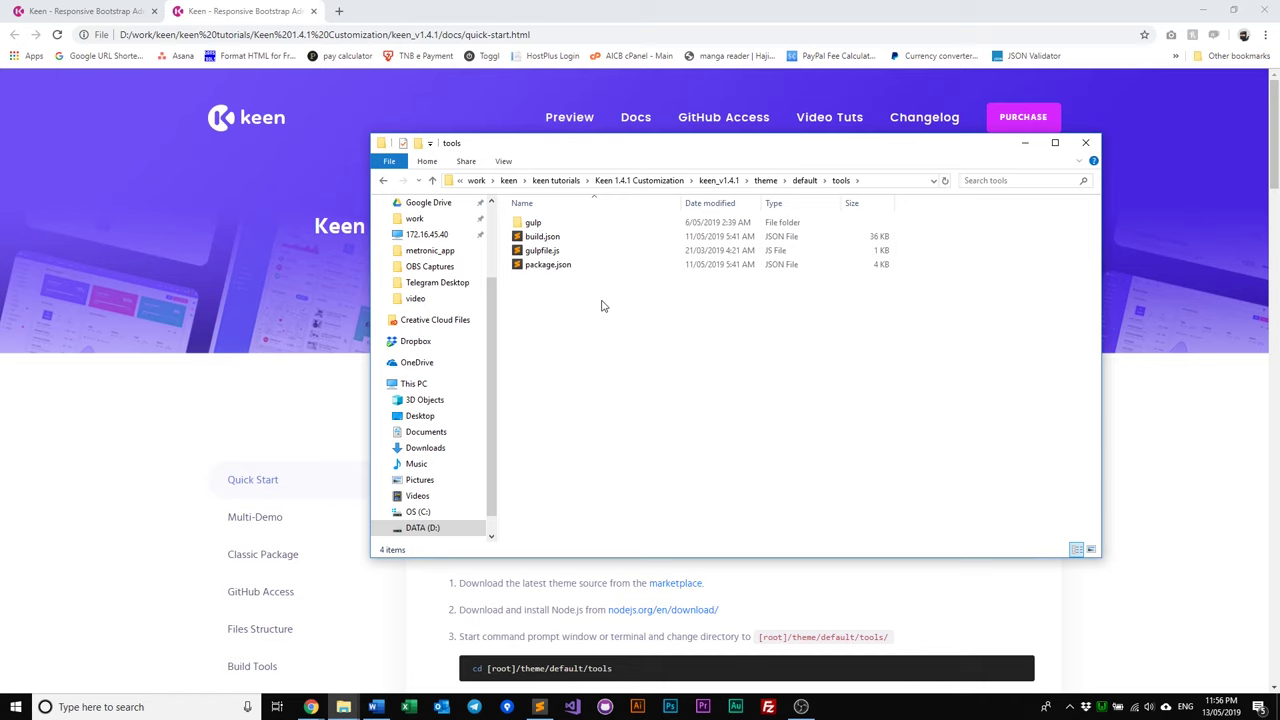
{"action": "key", "text": "alt+Tab"}
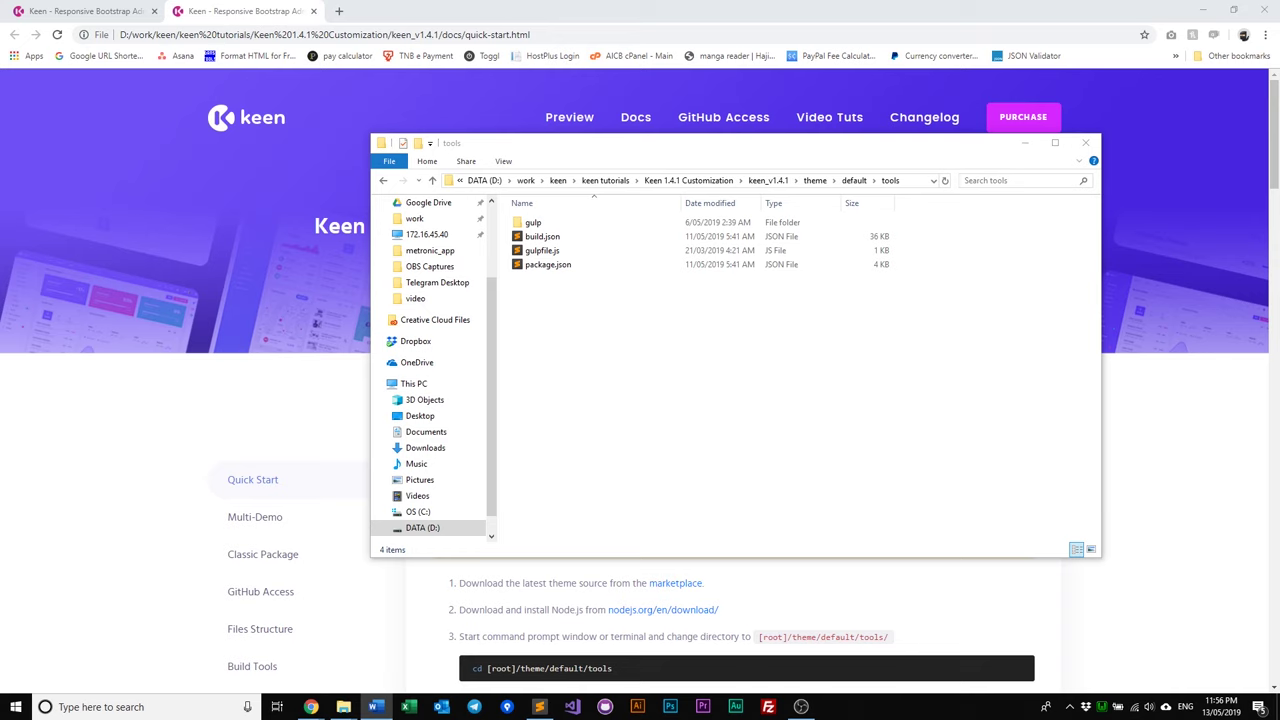
{"action": "left_click", "coordinate": [548, 264]}
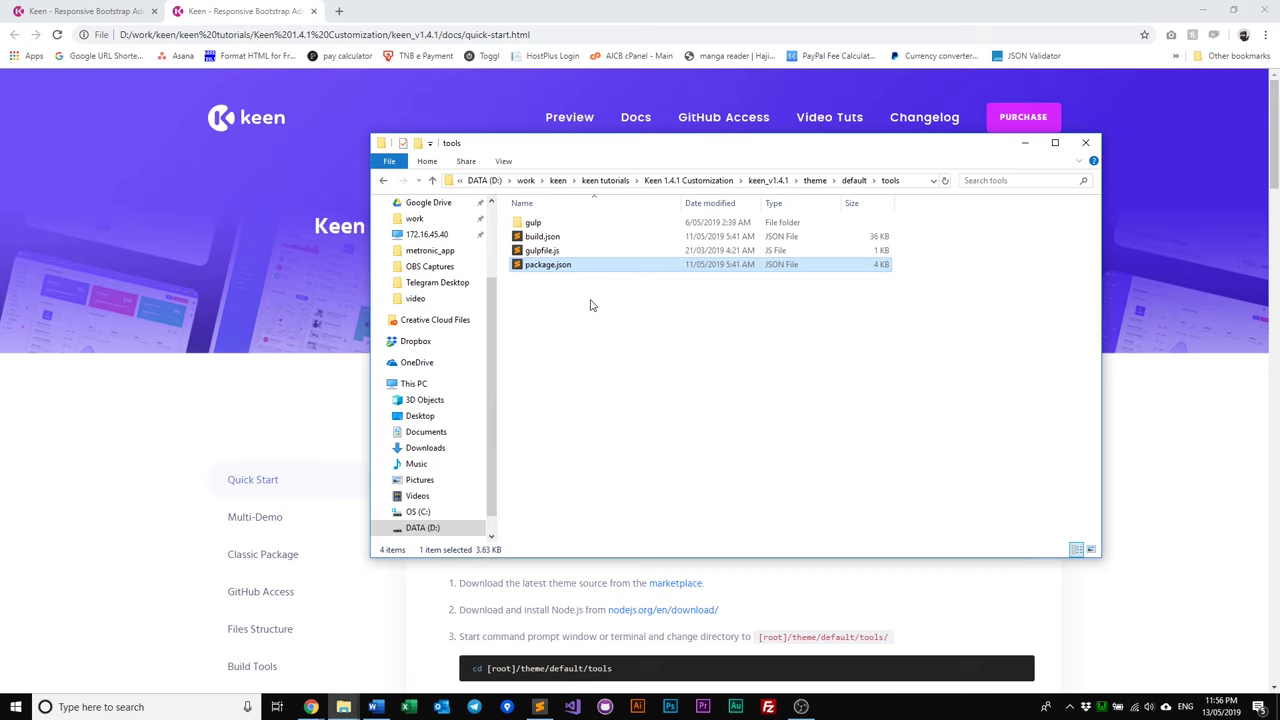
Look through the build scripts in the gulp folder, and select build.json back in the tools folder.
{"action": "double_click", "coordinate": [540, 222]}
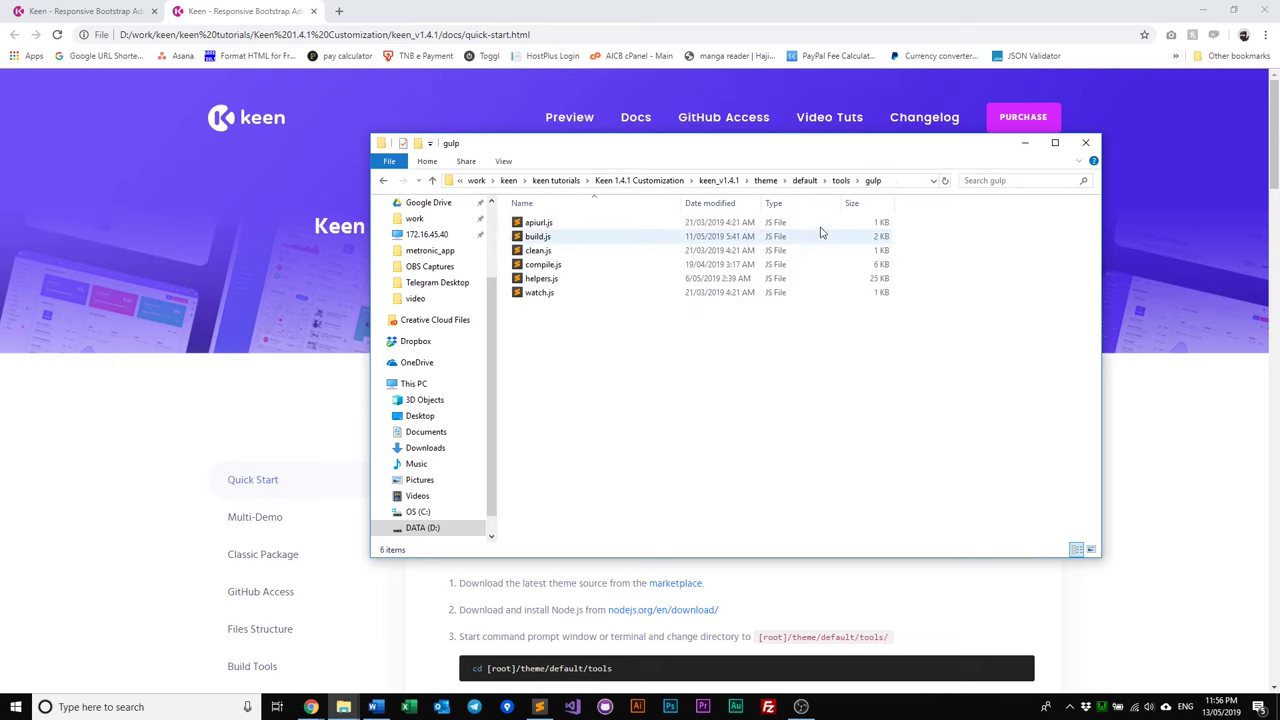
{"action": "left_click", "coordinate": [840, 180]}
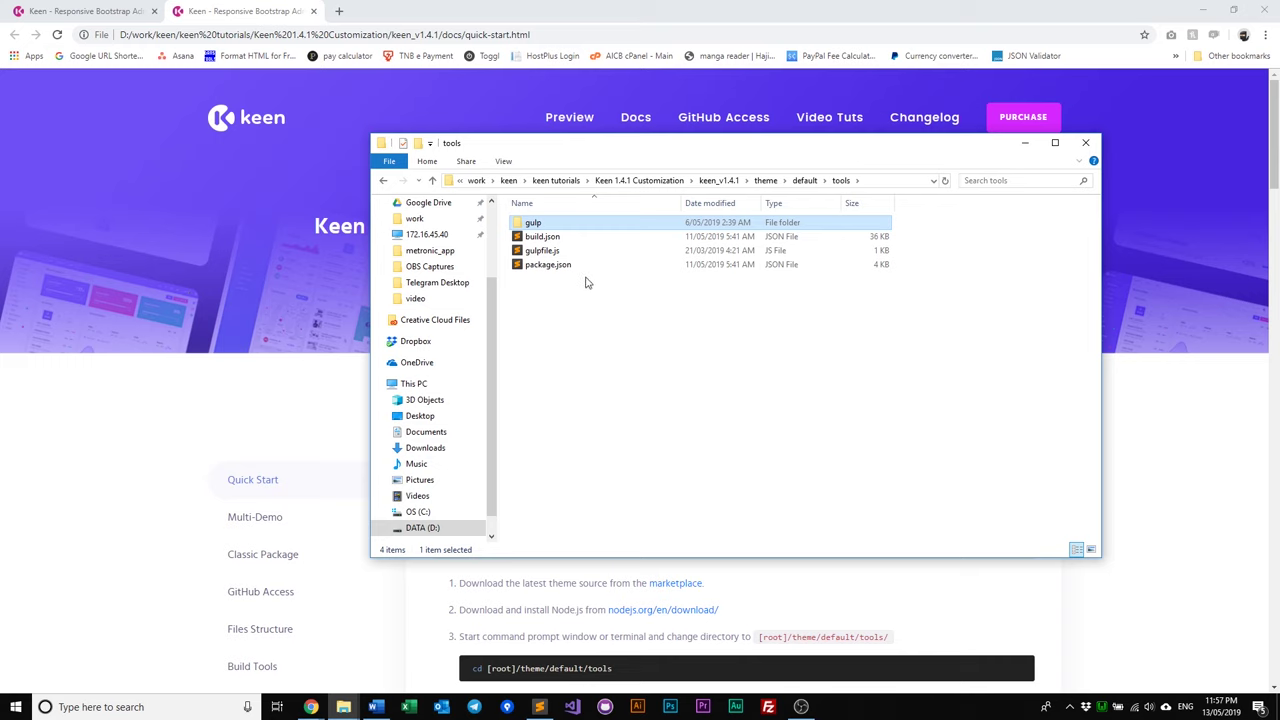
{"action": "left_click", "coordinate": [571, 238]}
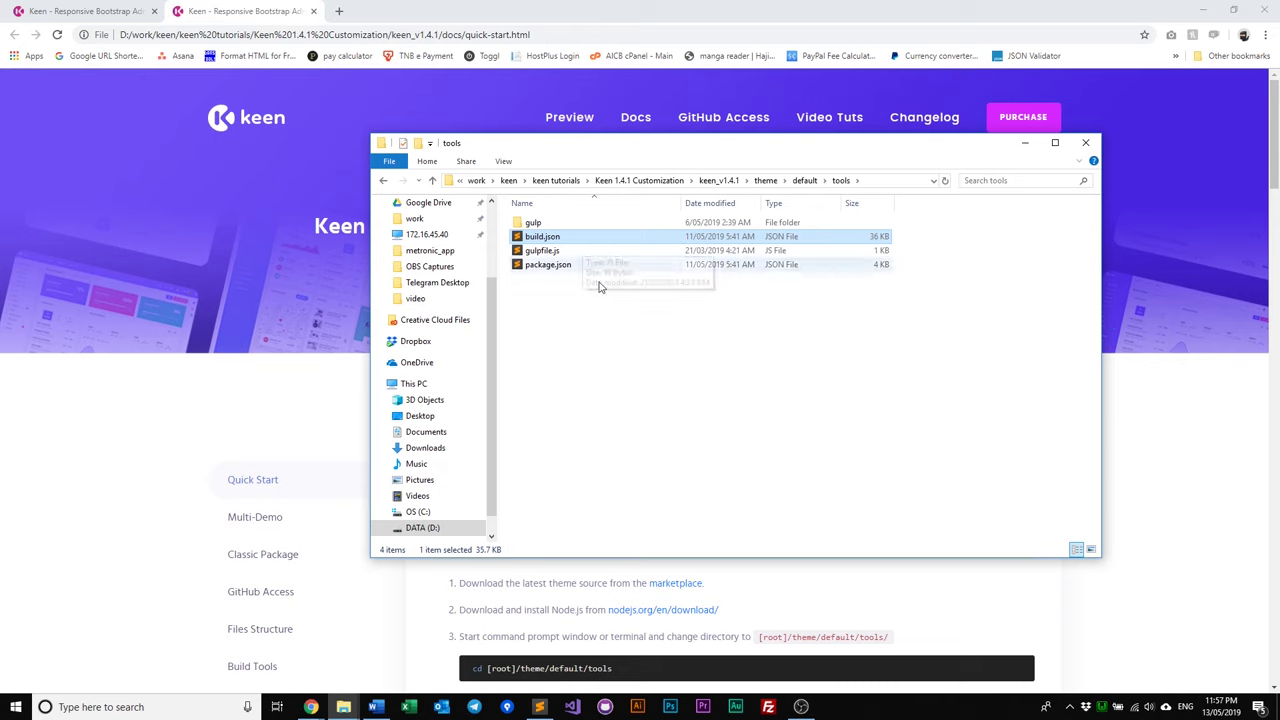
Go to the default theme's src folder, review its demo folders and open the assets folder.
{"action": "left_click", "coordinate": [803, 181]}
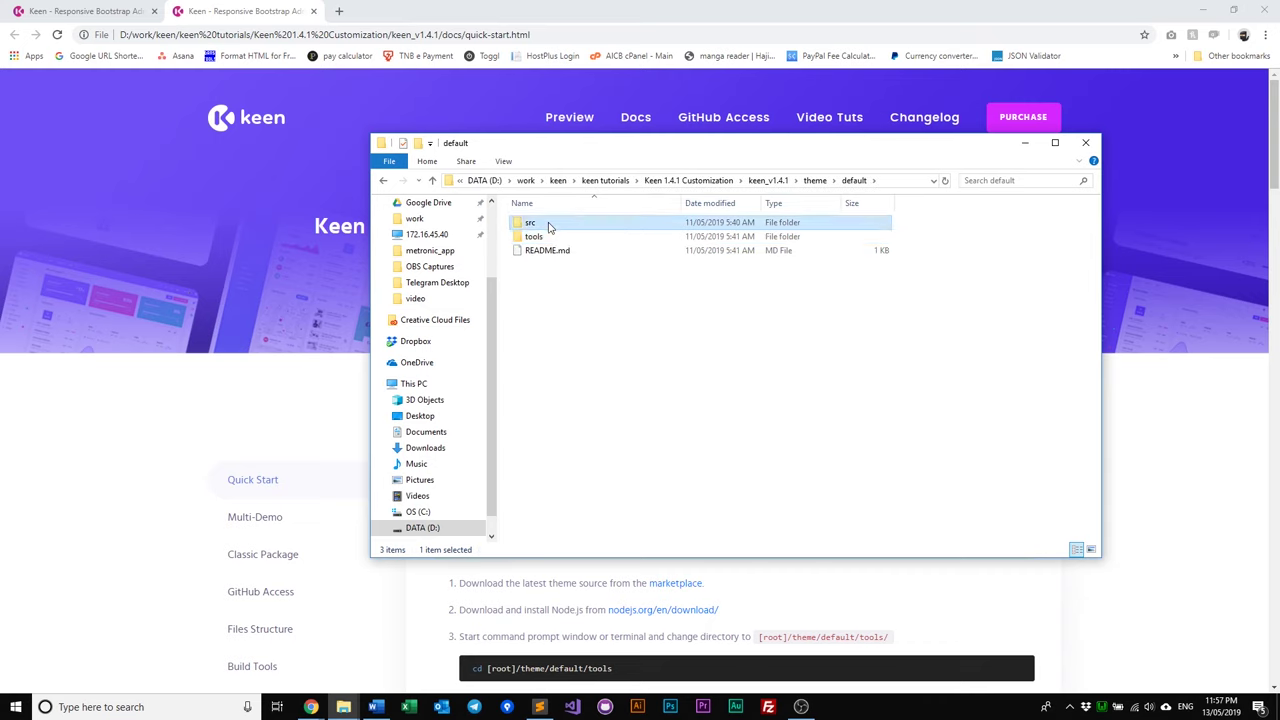
{"action": "double_click", "coordinate": [548, 222]}
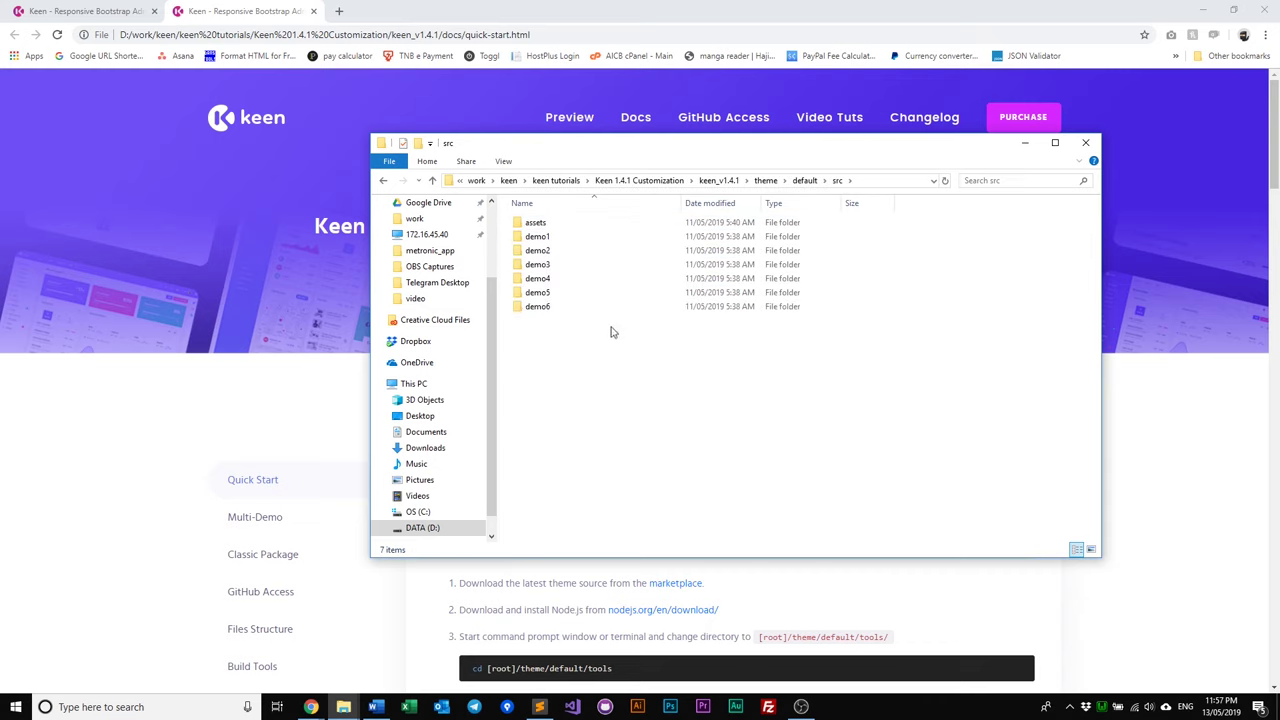
{"action": "left_click_drag", "start_coordinate": [556, 362], "coordinate": [588, 364]}
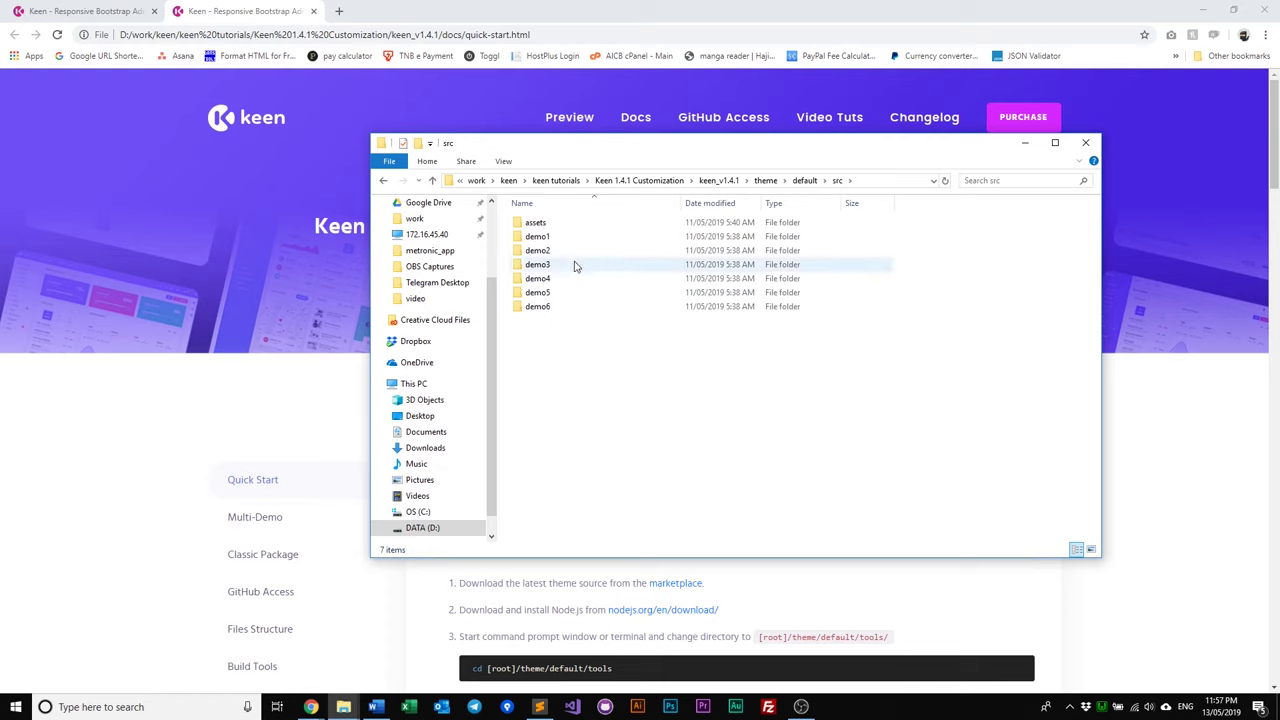
{"action": "double_click", "coordinate": [537, 223]}
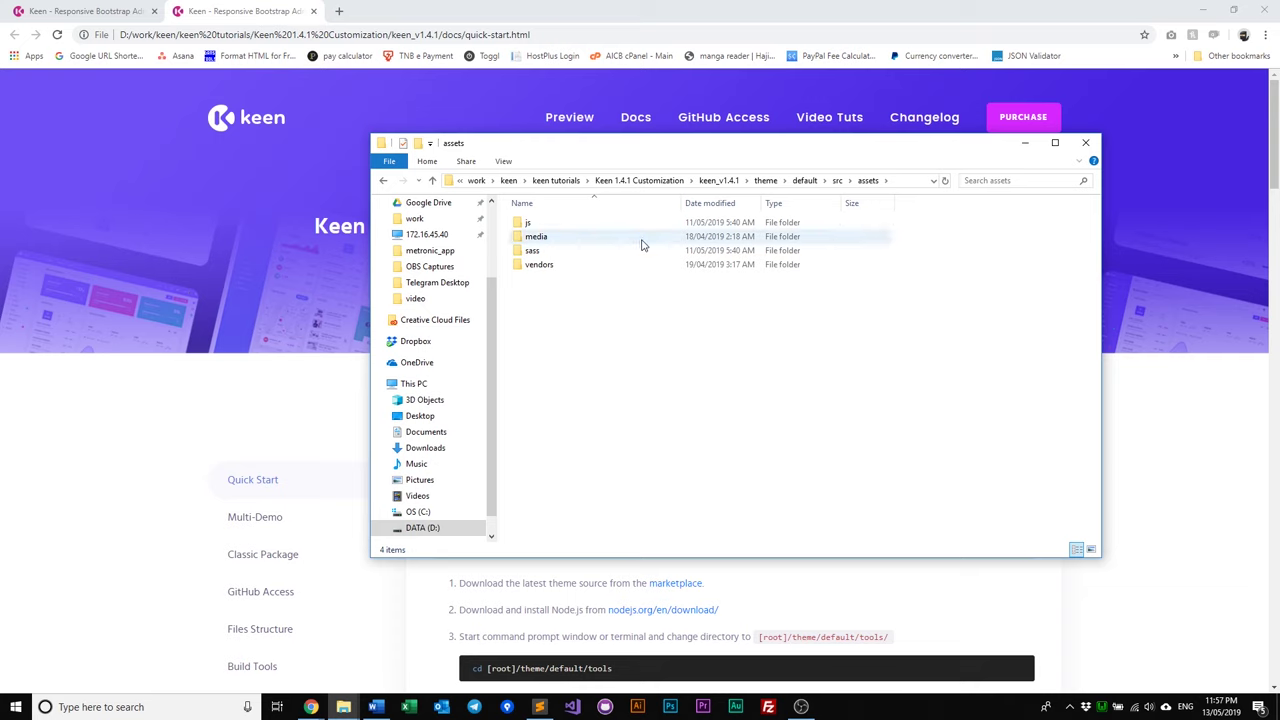
Examine the contents of the vendors folder and the js folder inside assets, returning to assets after each.
{"action": "double_click", "coordinate": [540, 265]}
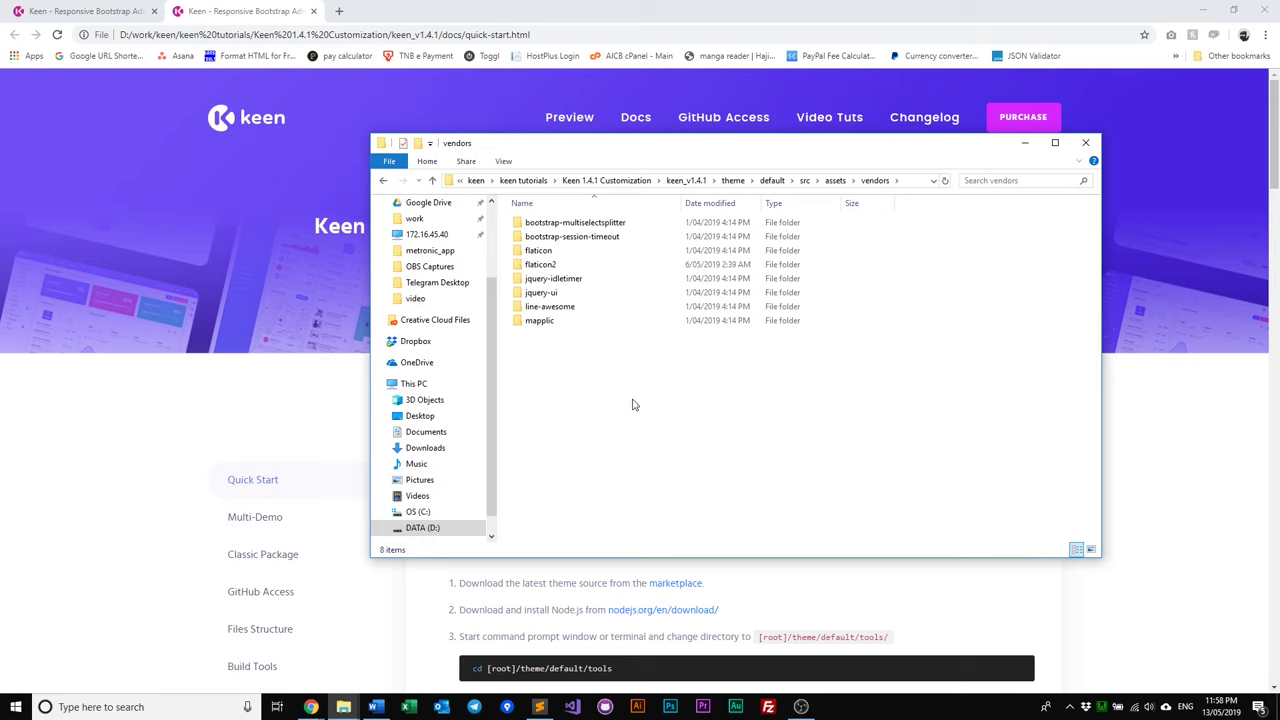
{"action": "left_click_drag", "start_coordinate": [632, 404], "coordinate": [566, 246]}
{"action": "left_click", "coordinate": [650, 433]}
{"action": "left_click_drag", "start_coordinate": [678, 406], "coordinate": [502, 196]}
{"action": "left_click", "coordinate": [703, 403]}
{"action": "left_click", "coordinate": [835, 180]}
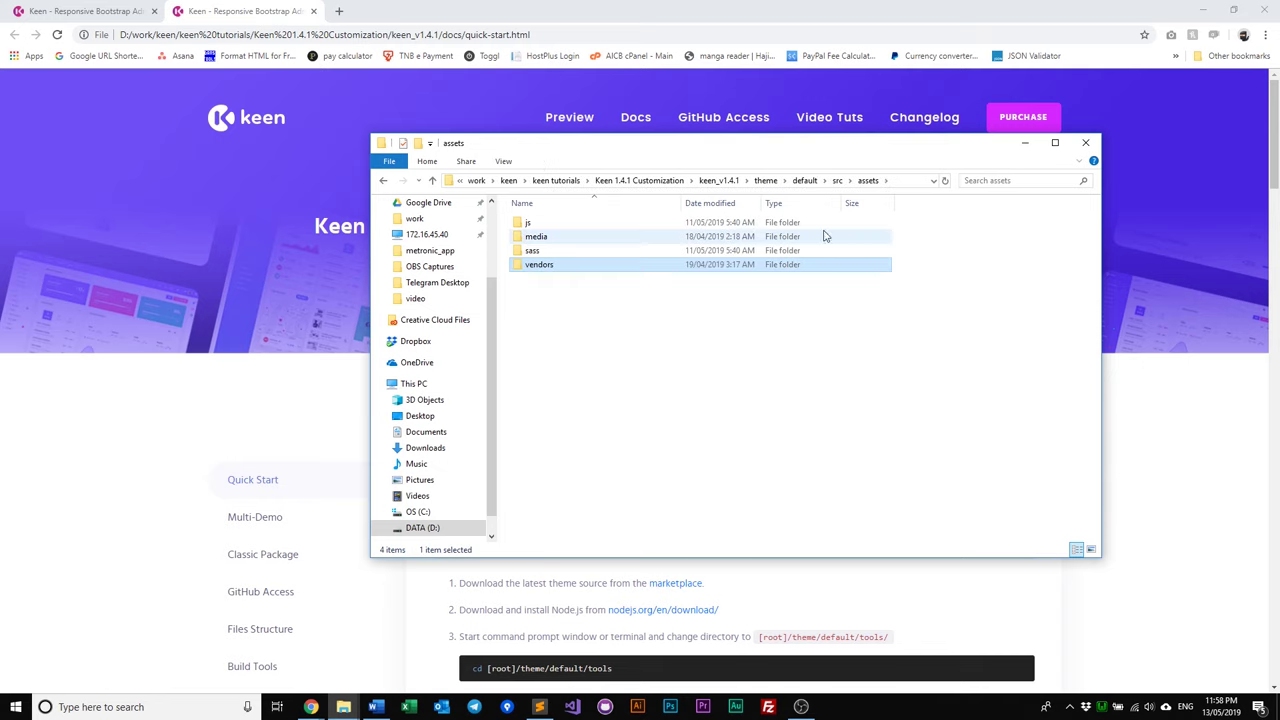
{"action": "double_click", "coordinate": [543, 224]}
{"action": "key", "text": "BackSpace"}
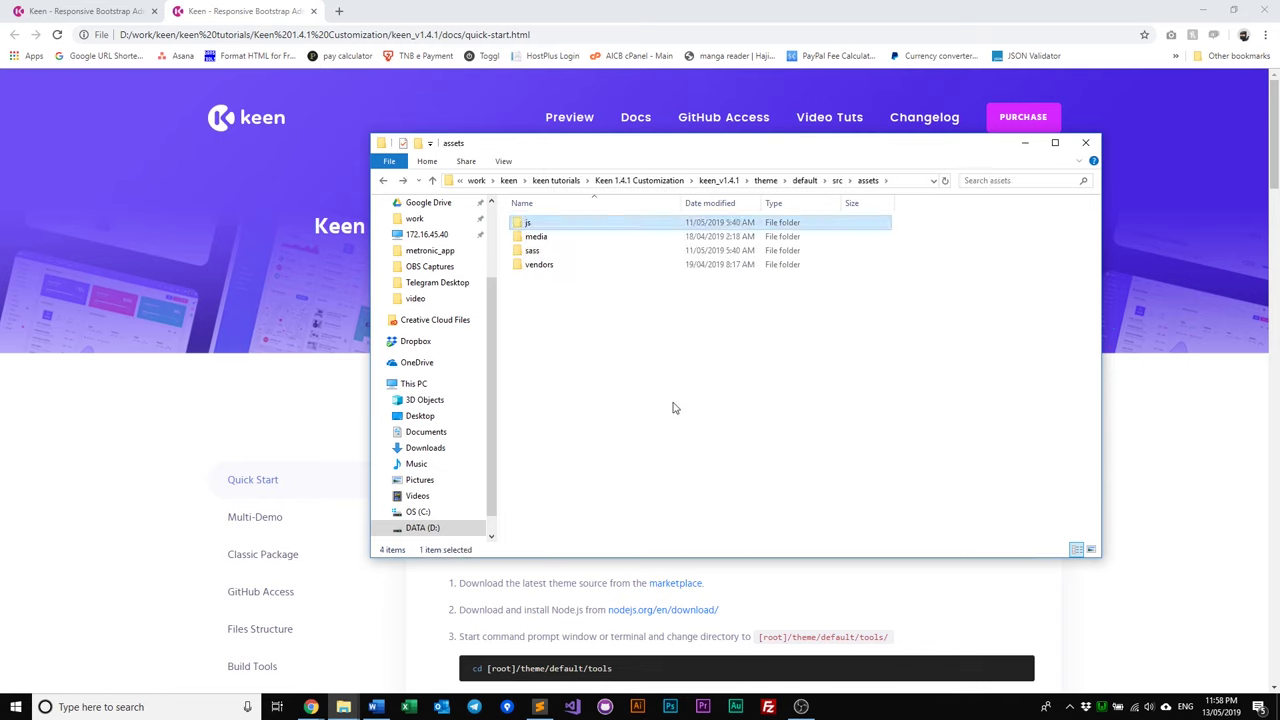
Examine the blog, flags and misc folders inside the assets media folder, and return to assets.
{"action": "double_click", "coordinate": [565, 238]}
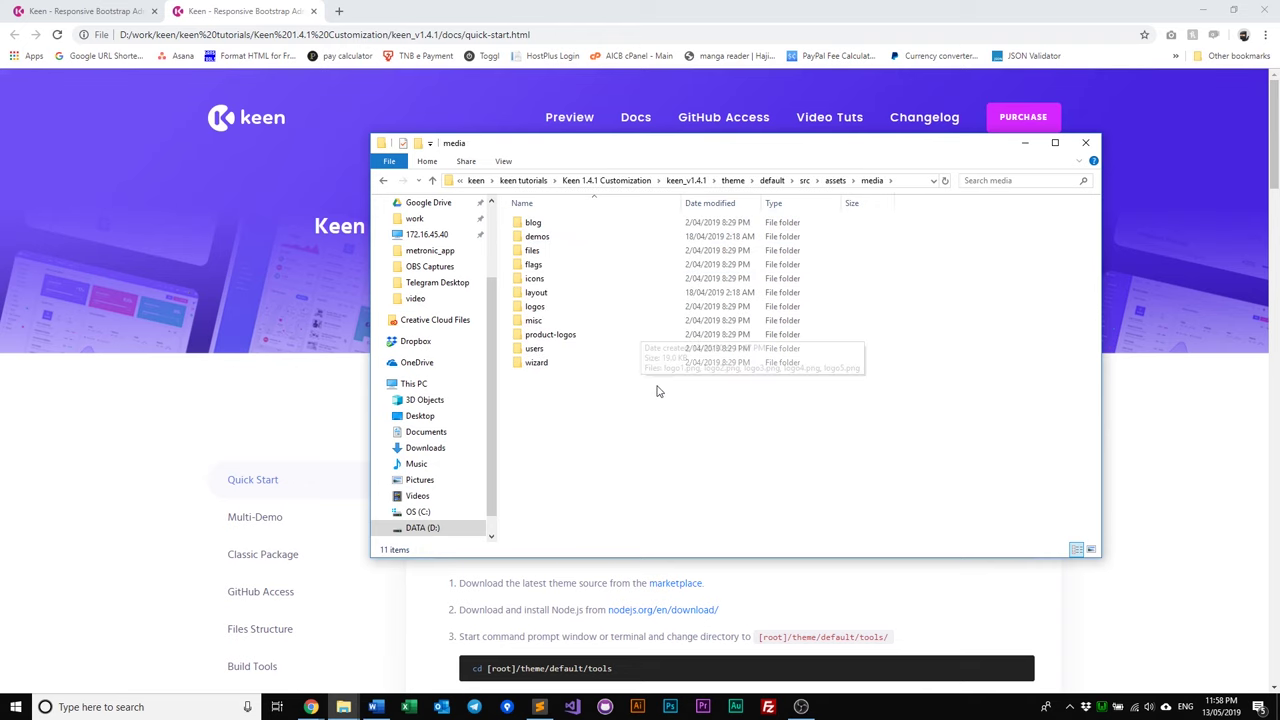
{"action": "double_click", "coordinate": [572, 224]}
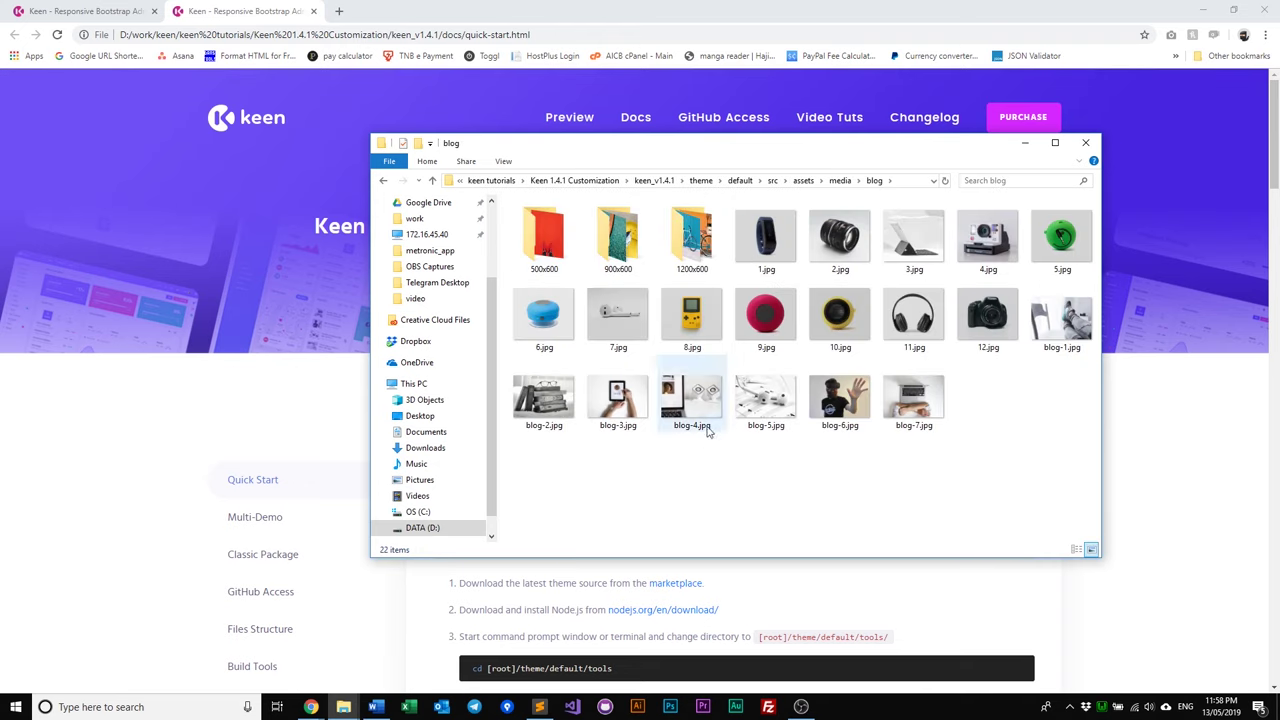
{"action": "key", "text": "BackSpace"}
{"action": "double_click", "coordinate": [605, 266]}
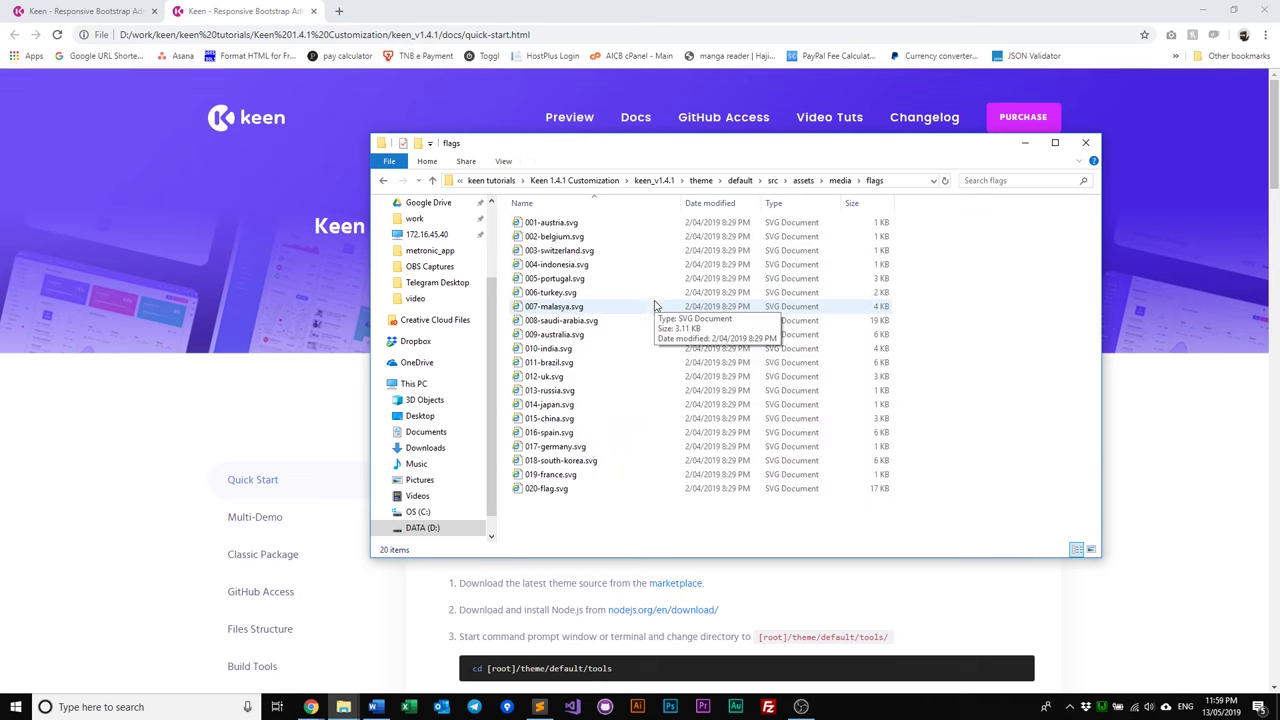
{"action": "key", "text": "BackSpace"}
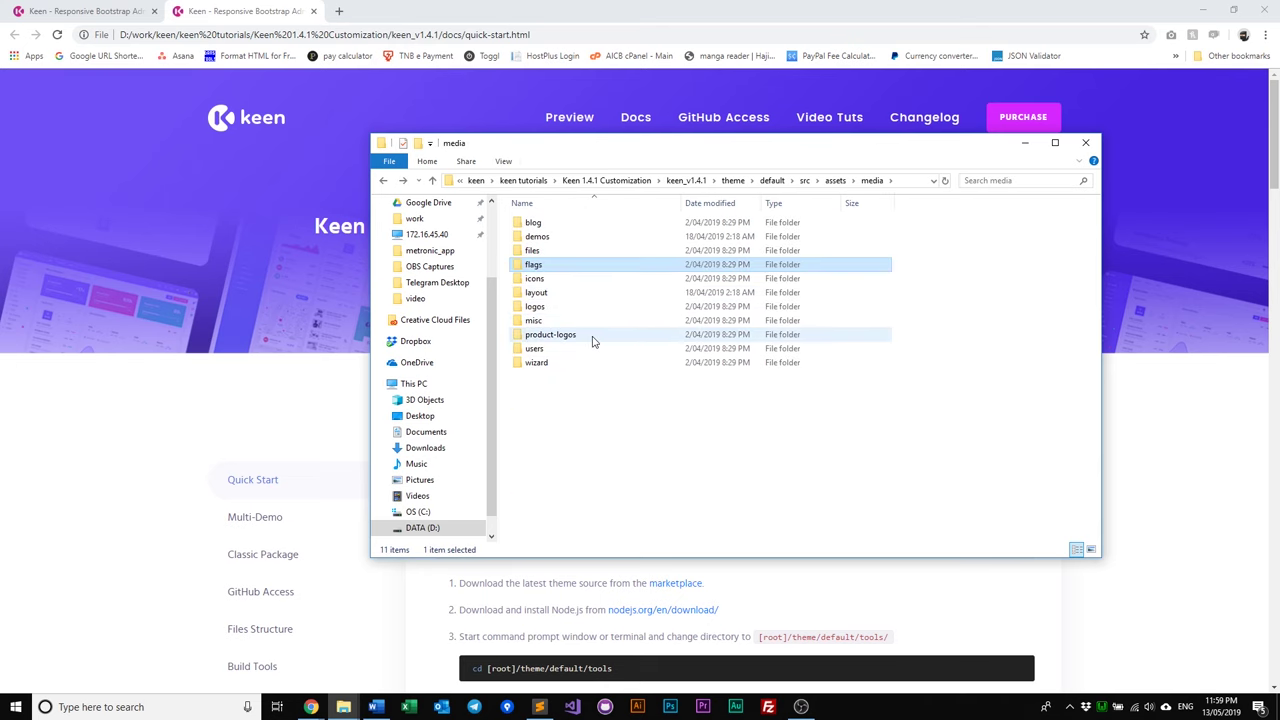
{"action": "double_click", "coordinate": [591, 320]}
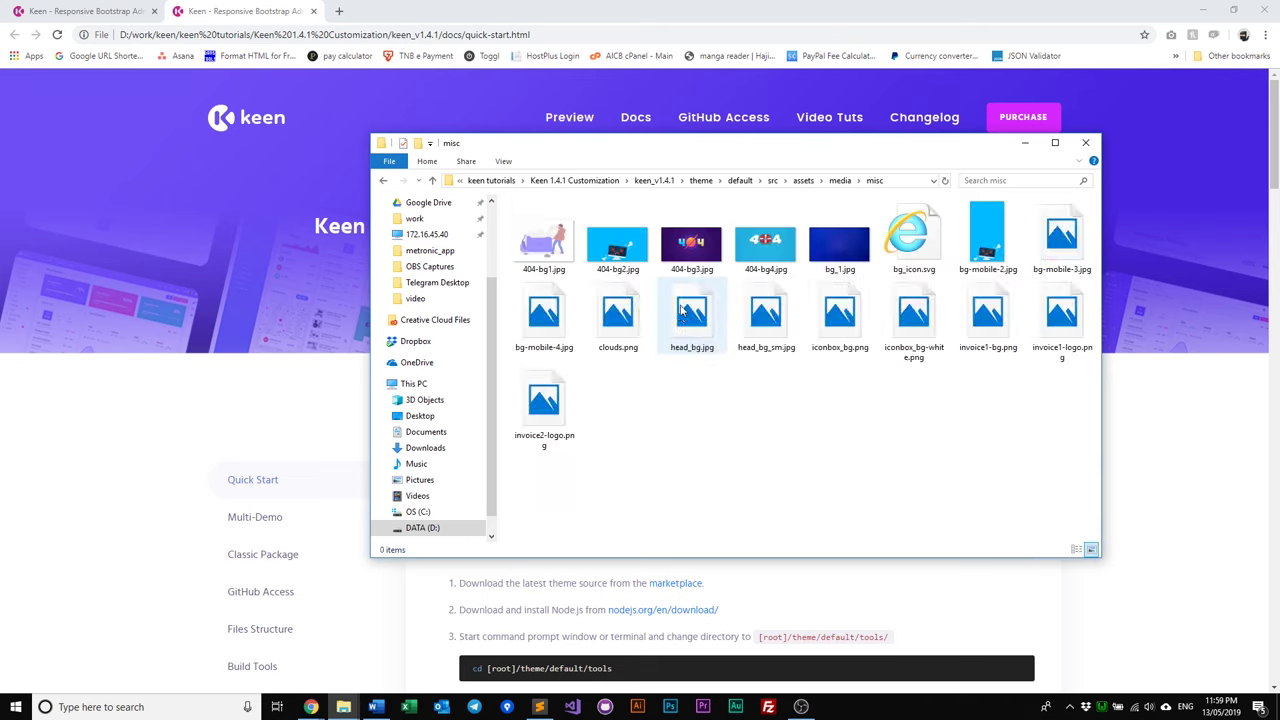
{"action": "key", "text": "BackSpace"}
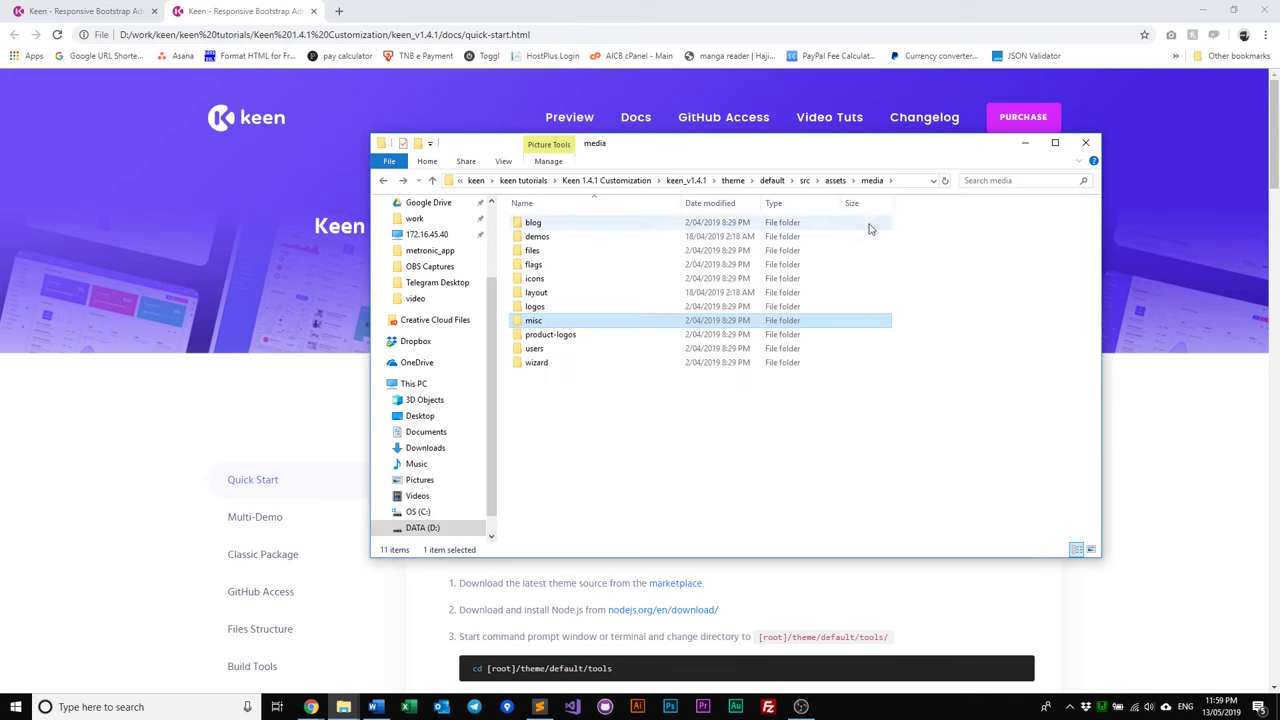
{"action": "left_click", "coordinate": [836, 180]}
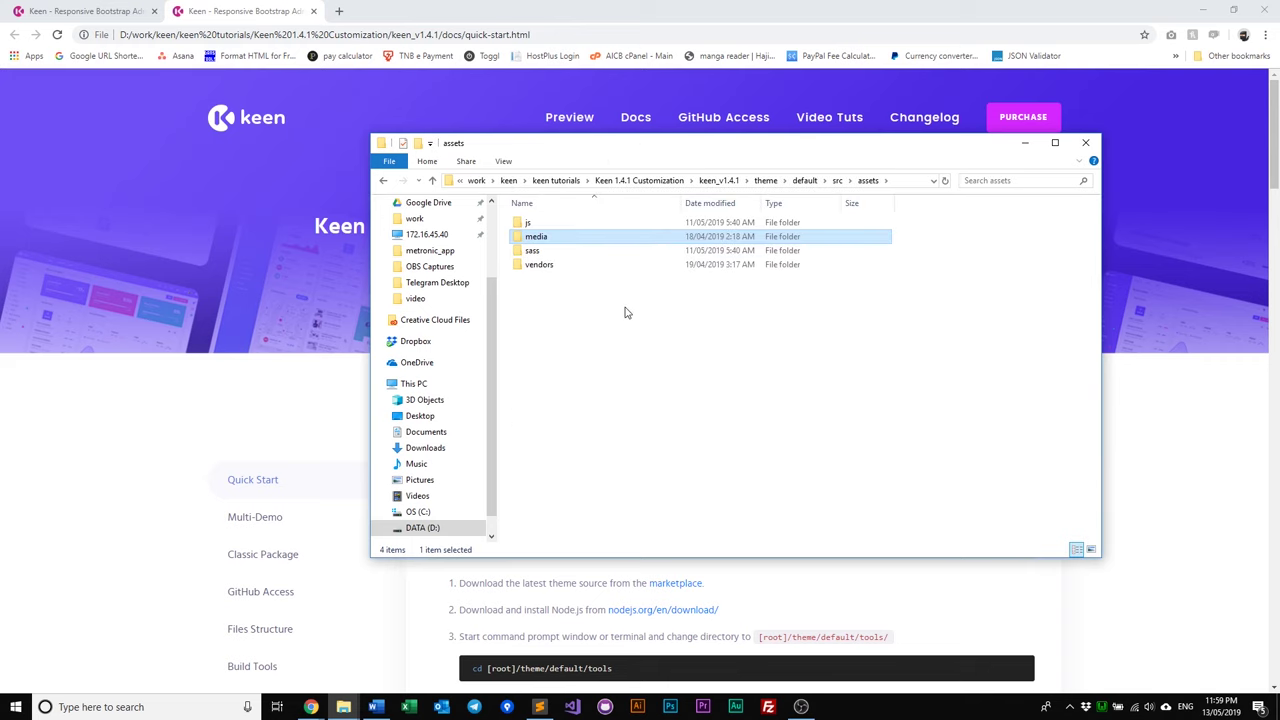
Review the plugin init scripts in the vendors folder of assets/js, starting with bootstrap-datepicker.init.js, and return to js.
{"action": "double_click", "coordinate": [557, 226]}
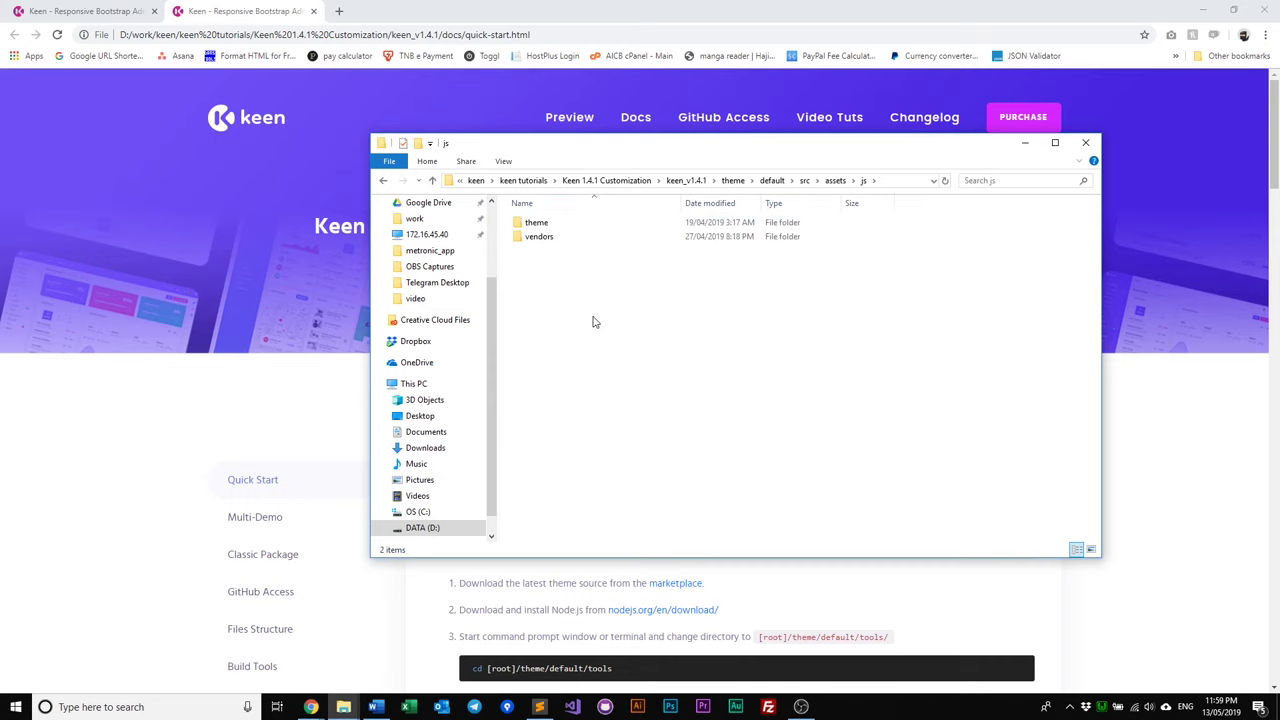
{"action": "left_click", "coordinate": [562, 244]}
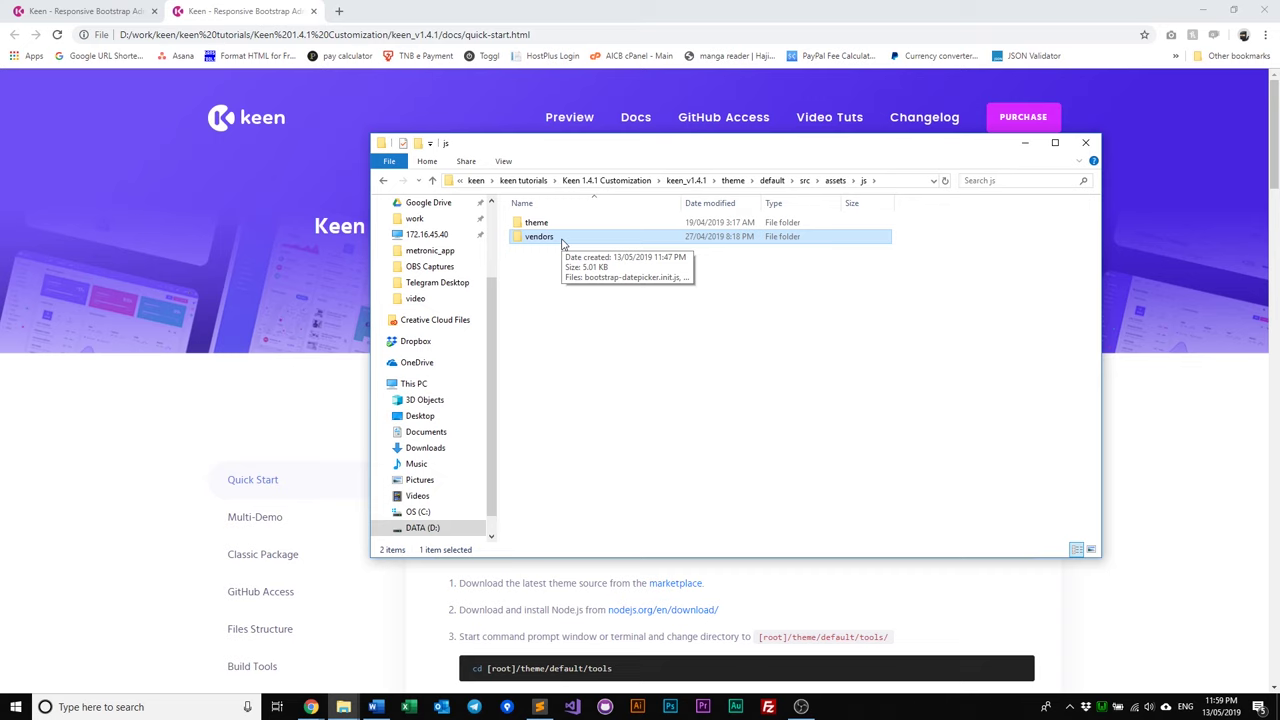
{"action": "double_click", "coordinate": [562, 244]}
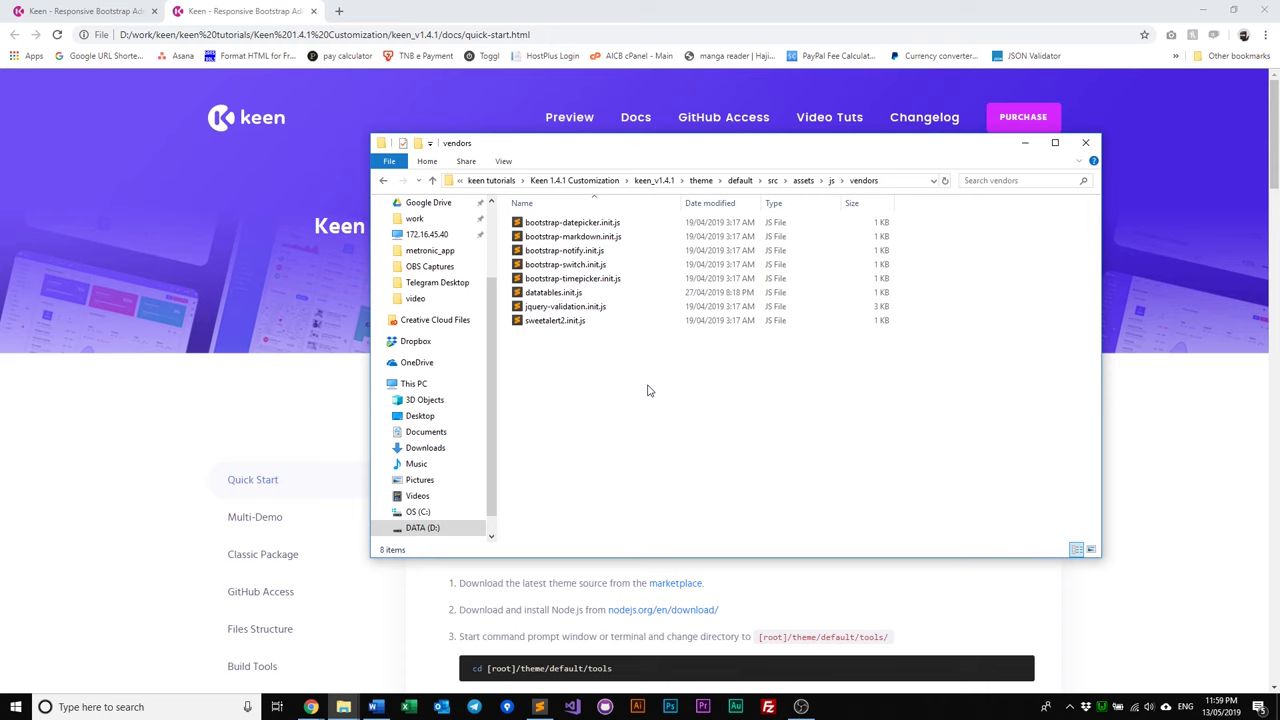
{"action": "left_click", "coordinate": [619, 224]}
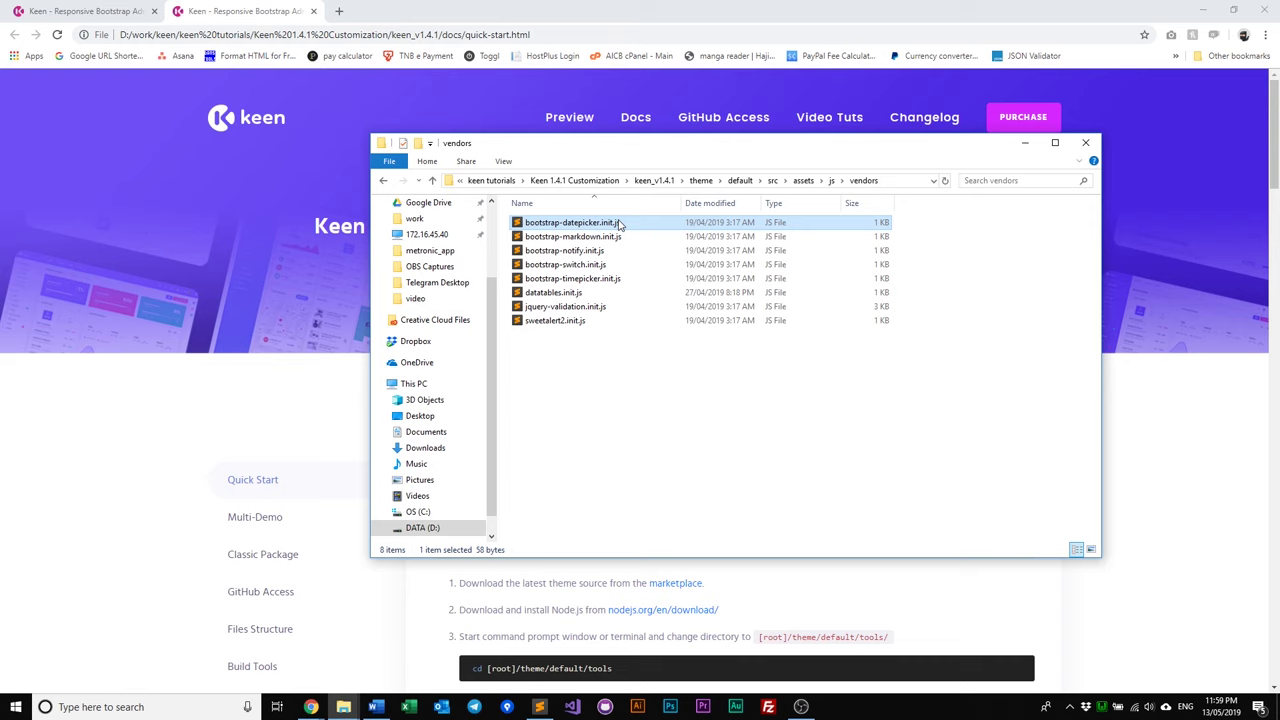
{"action": "left_click_drag", "start_coordinate": [582, 376], "coordinate": [543, 233]}
{"action": "left_click", "coordinate": [645, 429]}
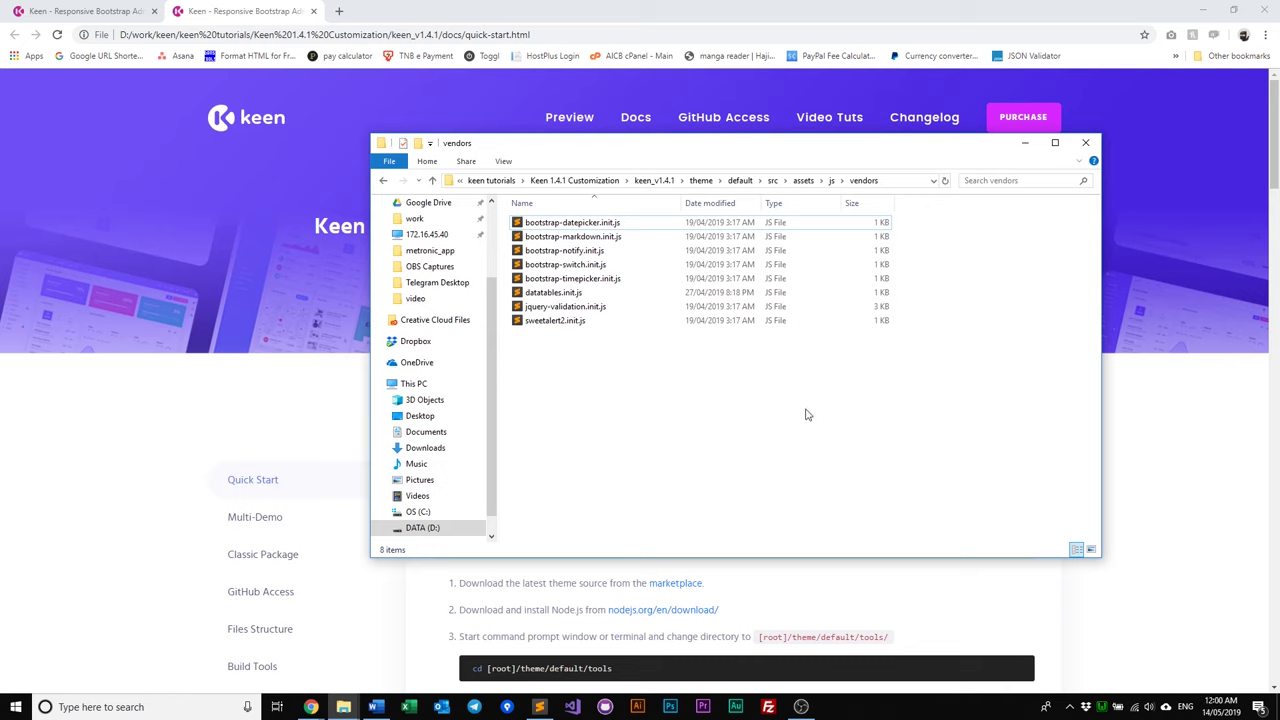
{"action": "left_click", "coordinate": [832, 181]}
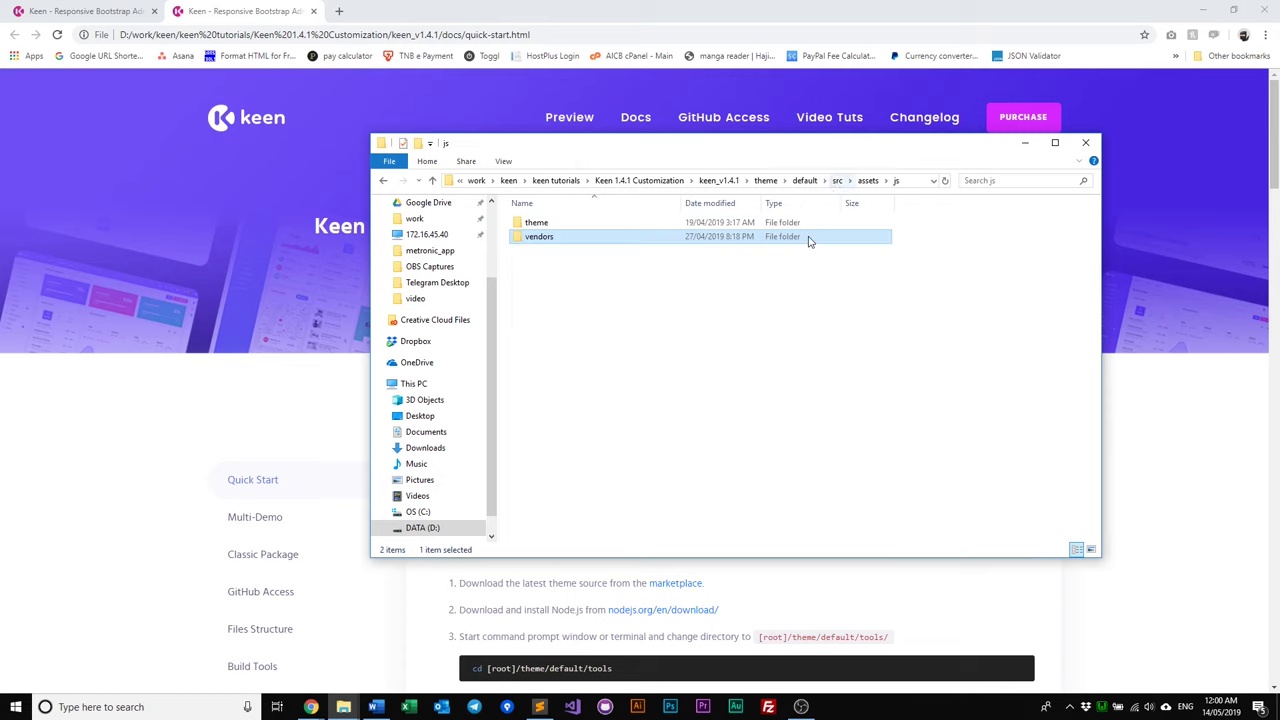
Look through the js theme folder's subfolders and the contents of its core folder, ending back in theme.
{"action": "double_click", "coordinate": [597, 223]}
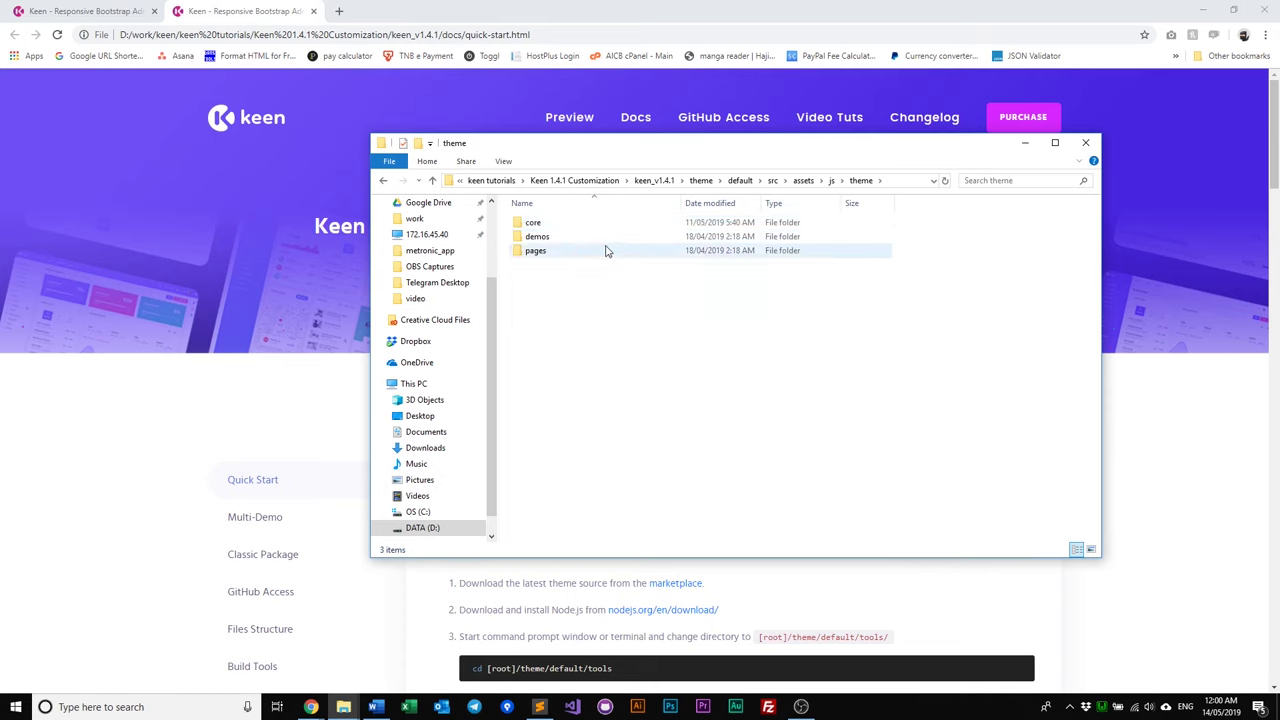
{"action": "left_click_drag", "start_coordinate": [575, 297], "coordinate": [531, 222]}
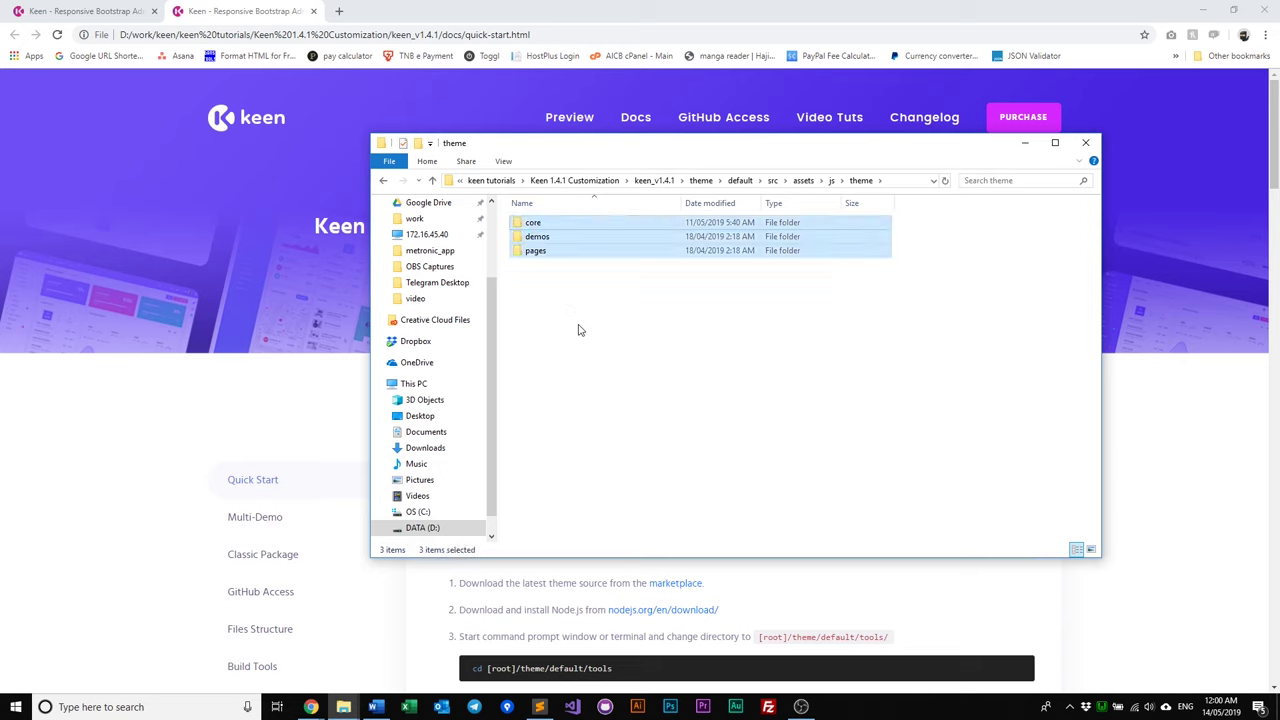
{"action": "left_click", "coordinate": [578, 330]}
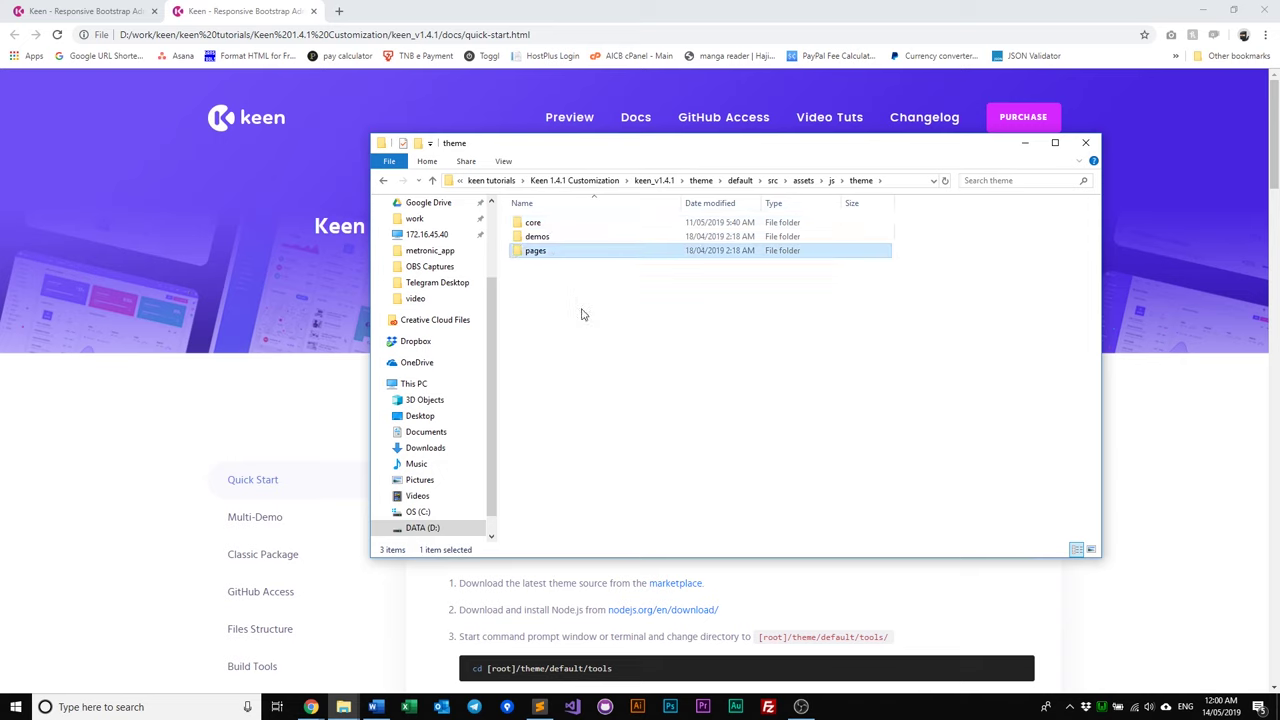
{"action": "double_click", "coordinate": [558, 224]}
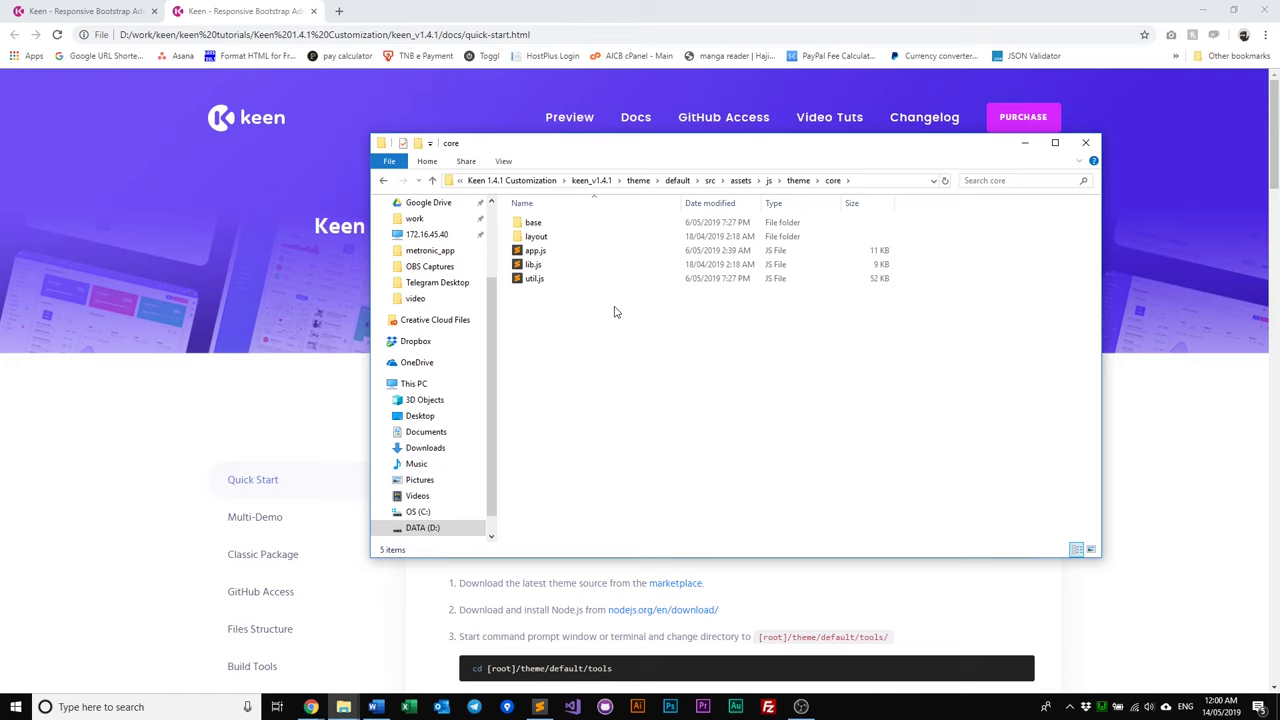
{"action": "key", "text": "super+Down"}
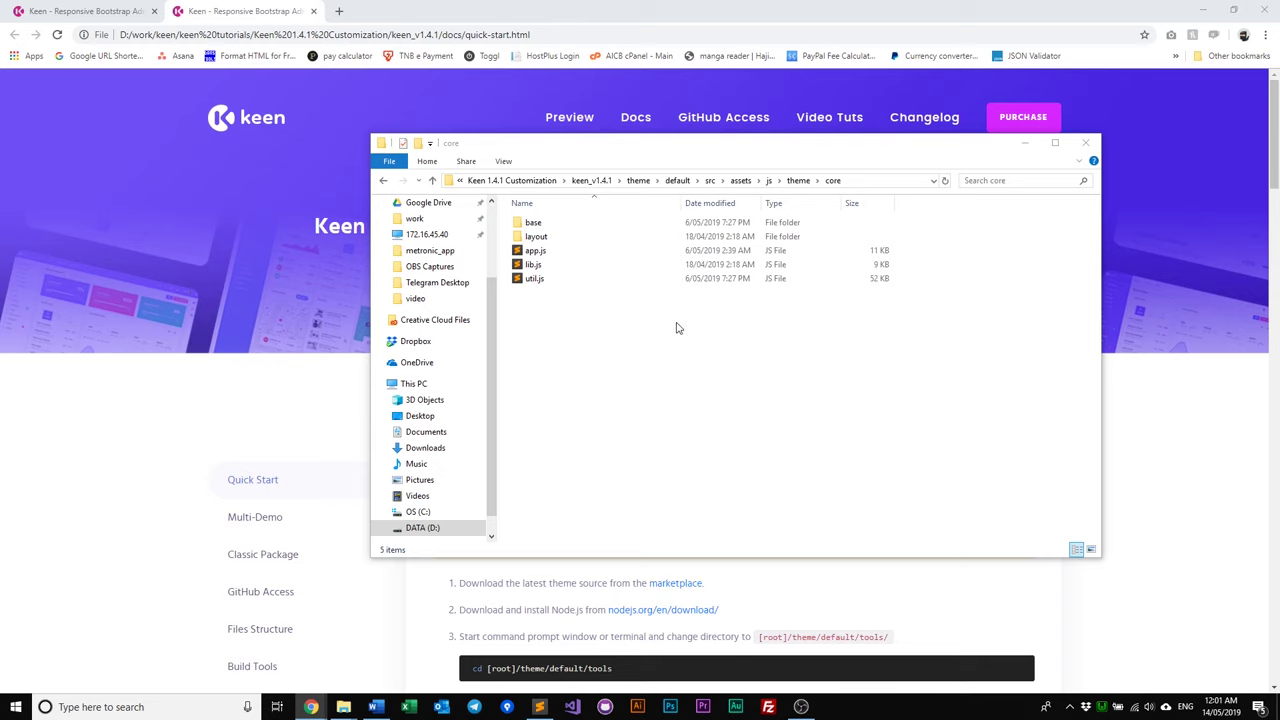
{"action": "left_click", "coordinate": [798, 180]}
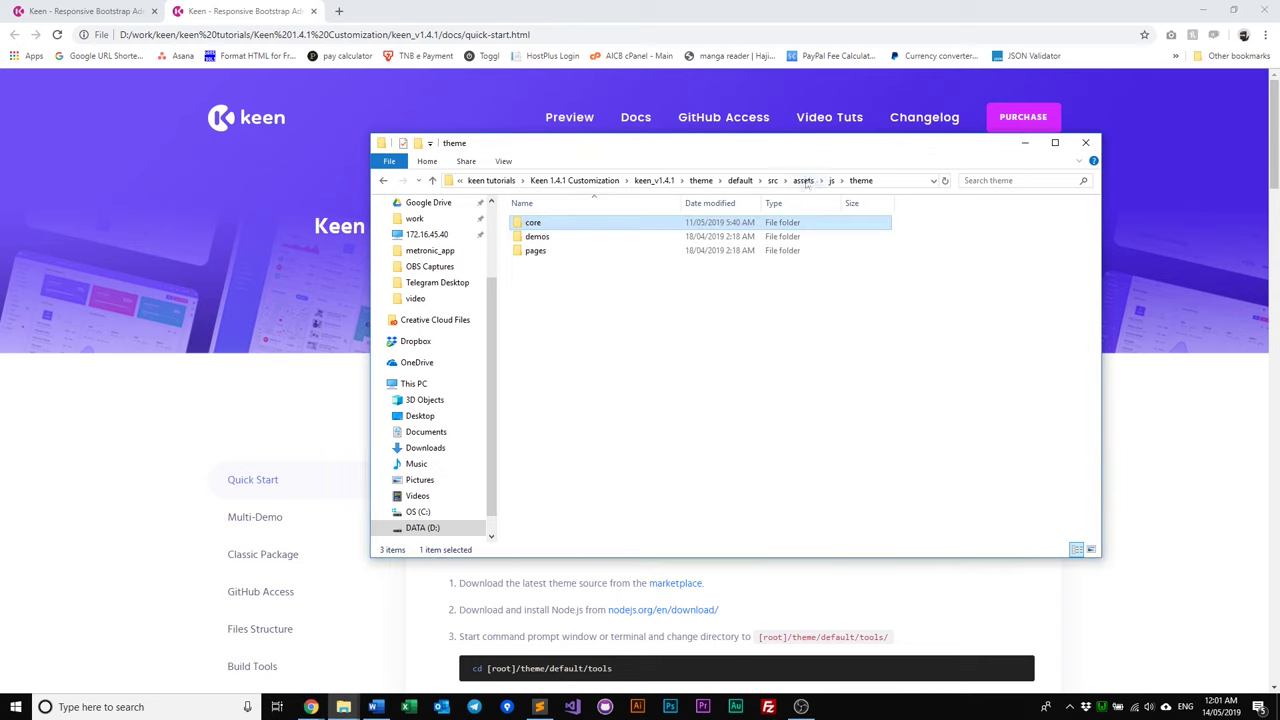
Examine the components, crud and custom/user script folders inside pages, and return to the js theme folder.
{"action": "double_click", "coordinate": [537, 251]}
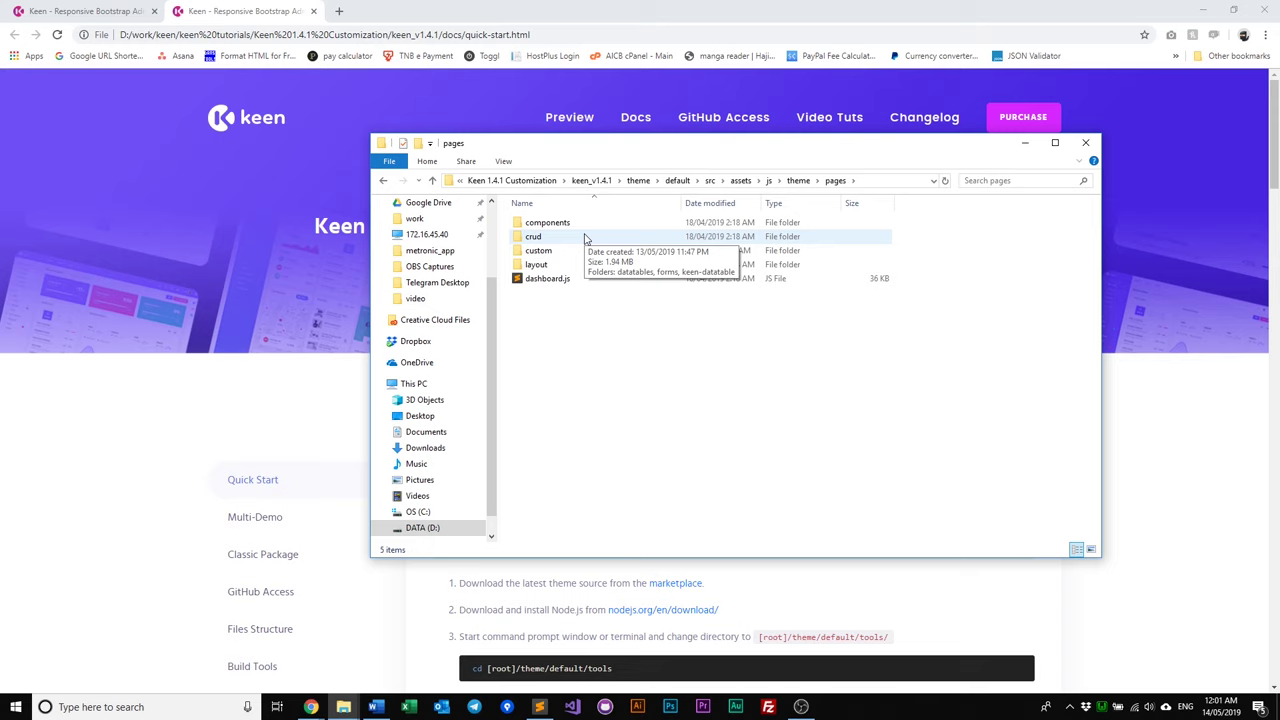
{"action": "double_click", "coordinate": [586, 222]}
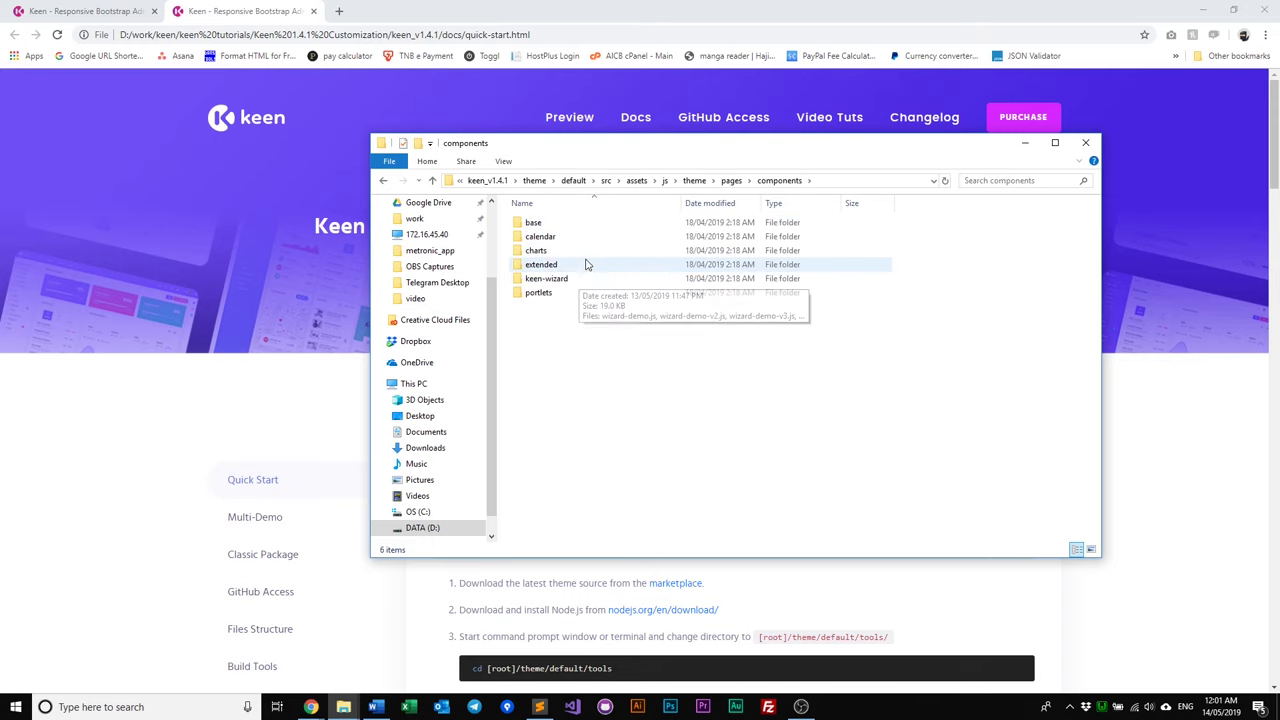
{"action": "left_click", "coordinate": [729, 182]}
{"action": "double_click", "coordinate": [540, 236]}
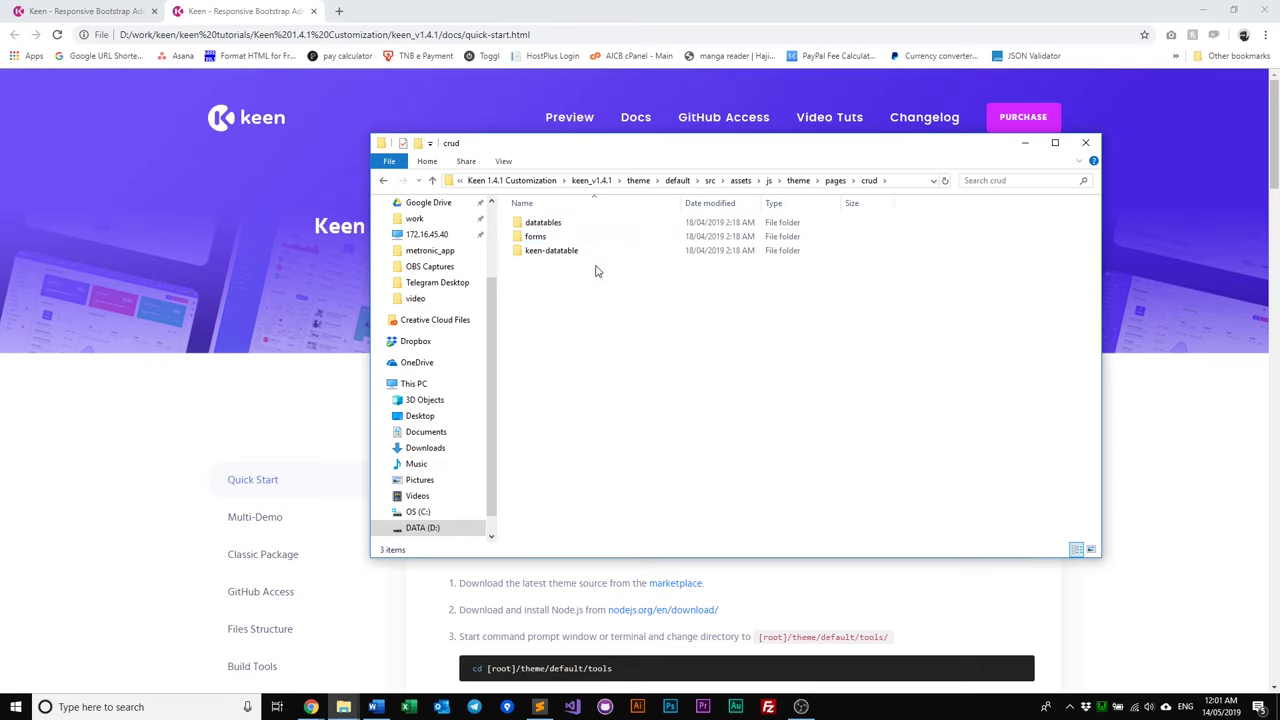
{"action": "left_click", "coordinate": [835, 181]}
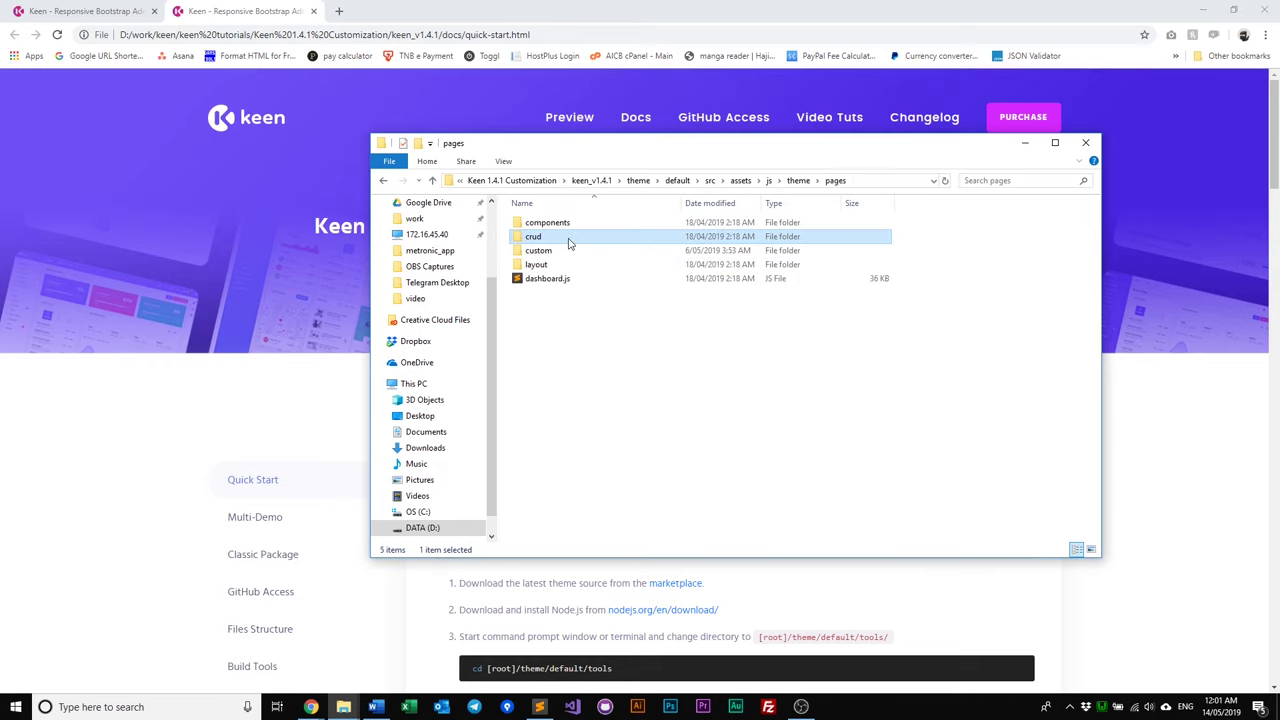
{"action": "double_click", "coordinate": [560, 250]}
{"action": "double_click", "coordinate": [571, 222]}
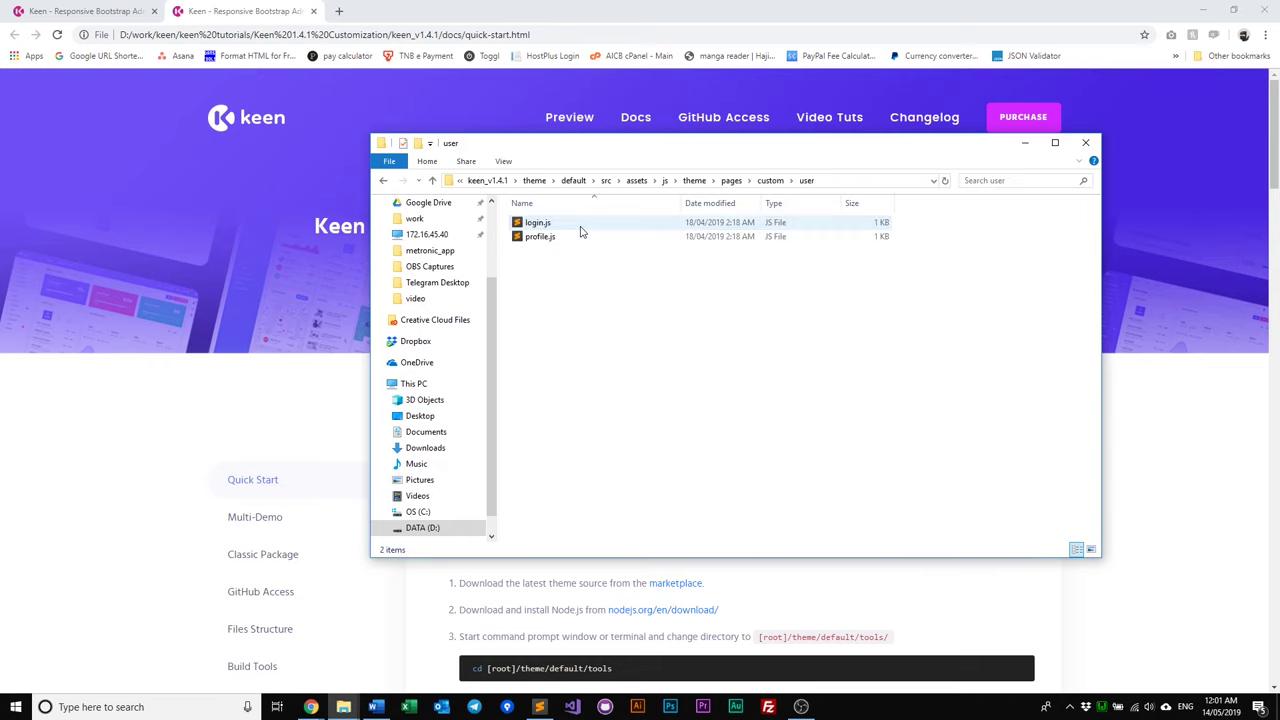
{"action": "left_click", "coordinate": [772, 182]}
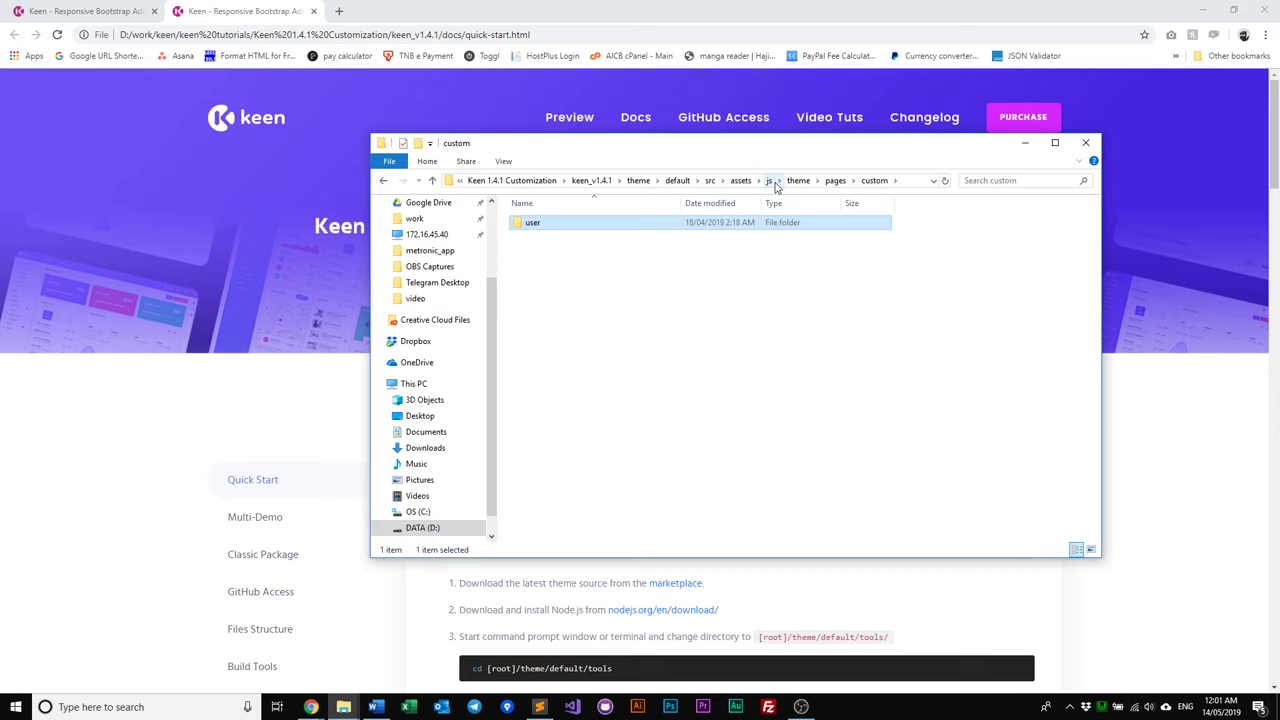
{"action": "left_click", "coordinate": [836, 181]}
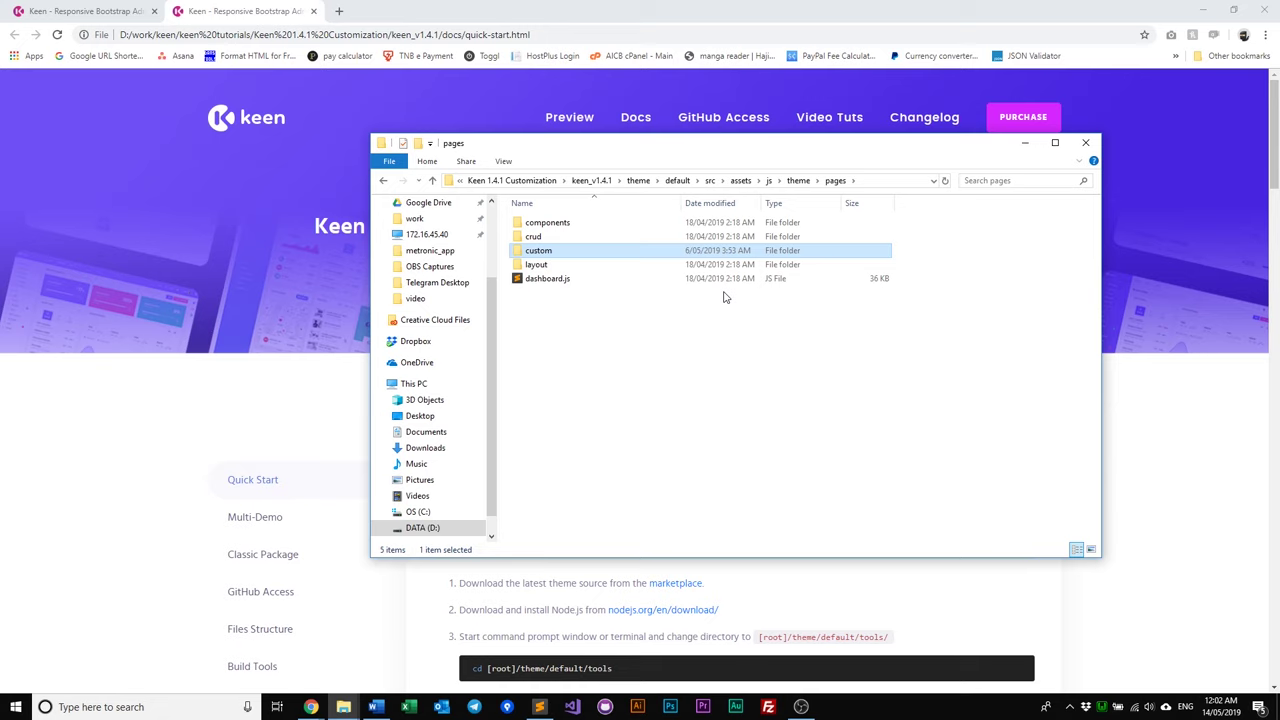
{"action": "left_click", "coordinate": [798, 181]}
Open the demos folder in the js theme folder and inspect the demo1, demo2 and demo3 script folders.
{"action": "double_click", "coordinate": [593, 237]}
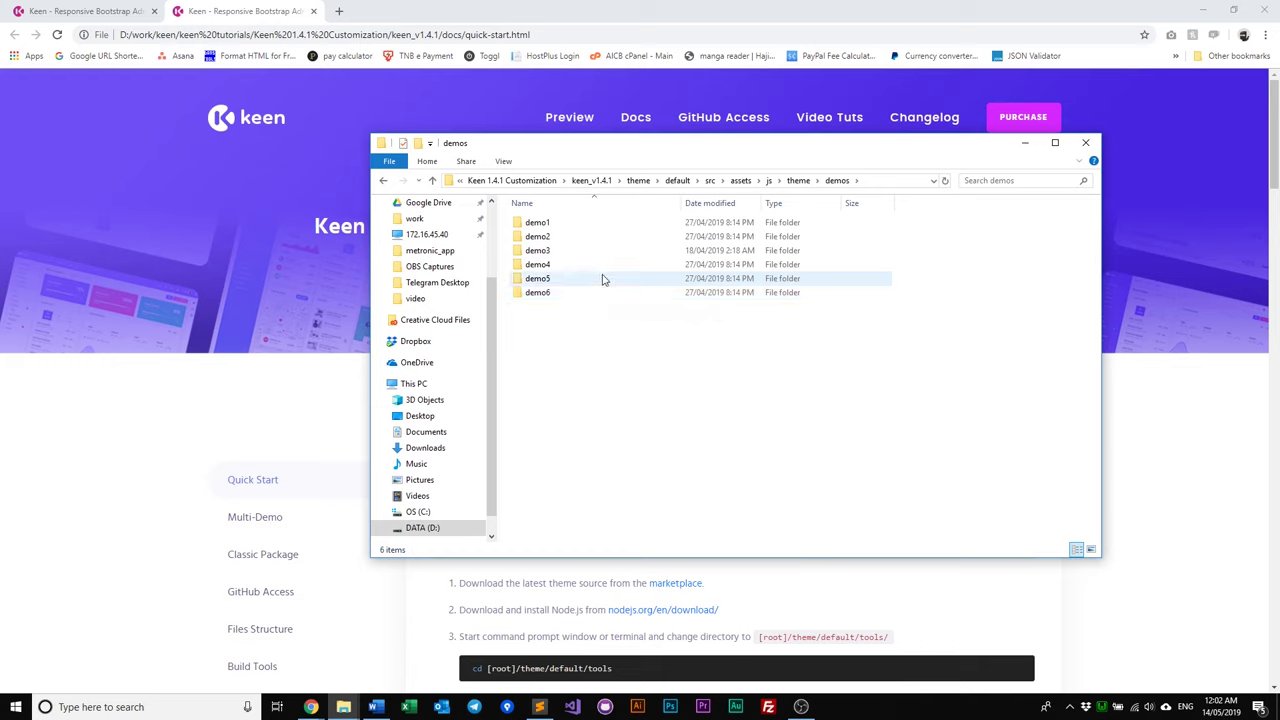
{"action": "double_click", "coordinate": [563, 223]}
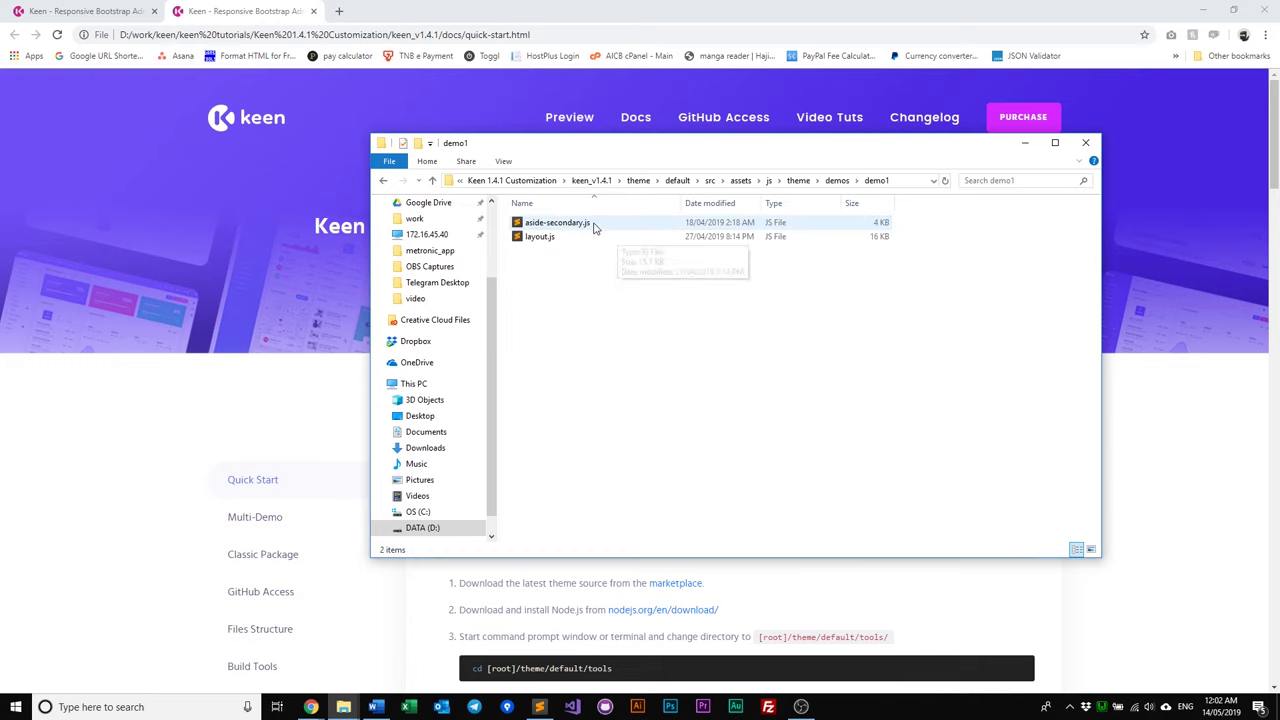
{"action": "key", "text": "BackSpace"}
{"action": "double_click", "coordinate": [606, 240]}
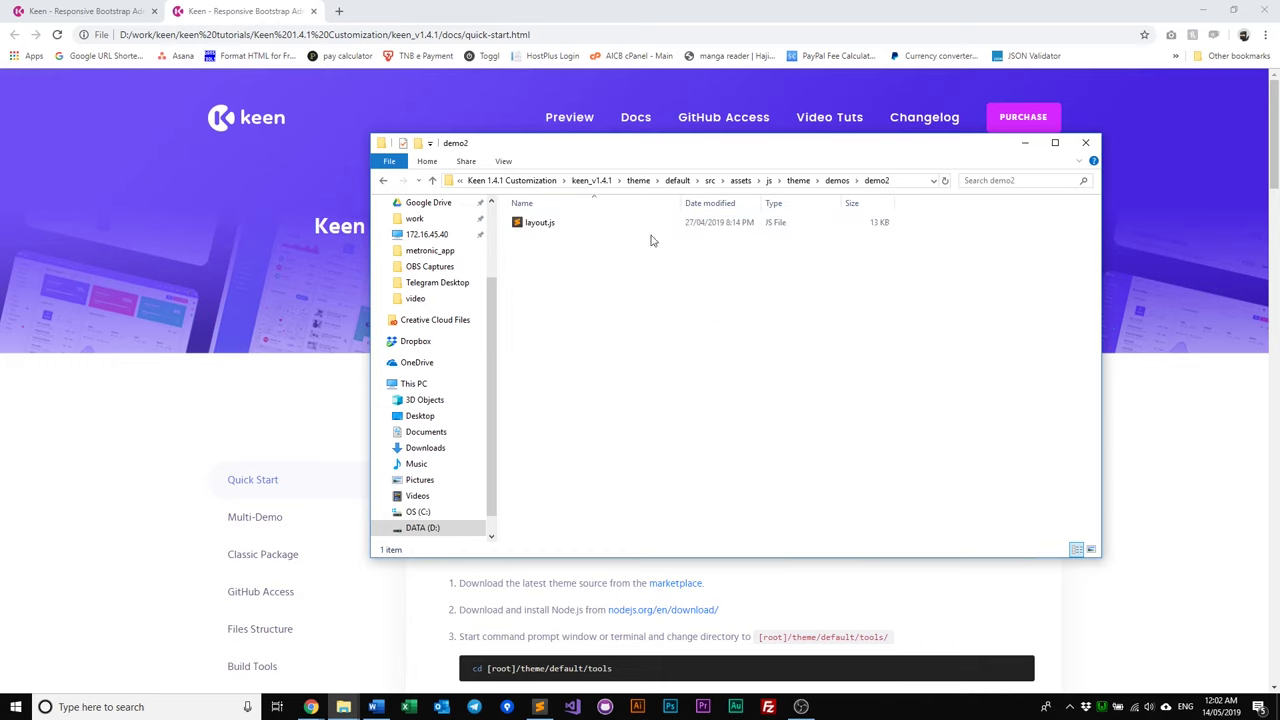
{"action": "left_click", "coordinate": [838, 180]}
{"action": "left_click", "coordinate": [560, 252]}
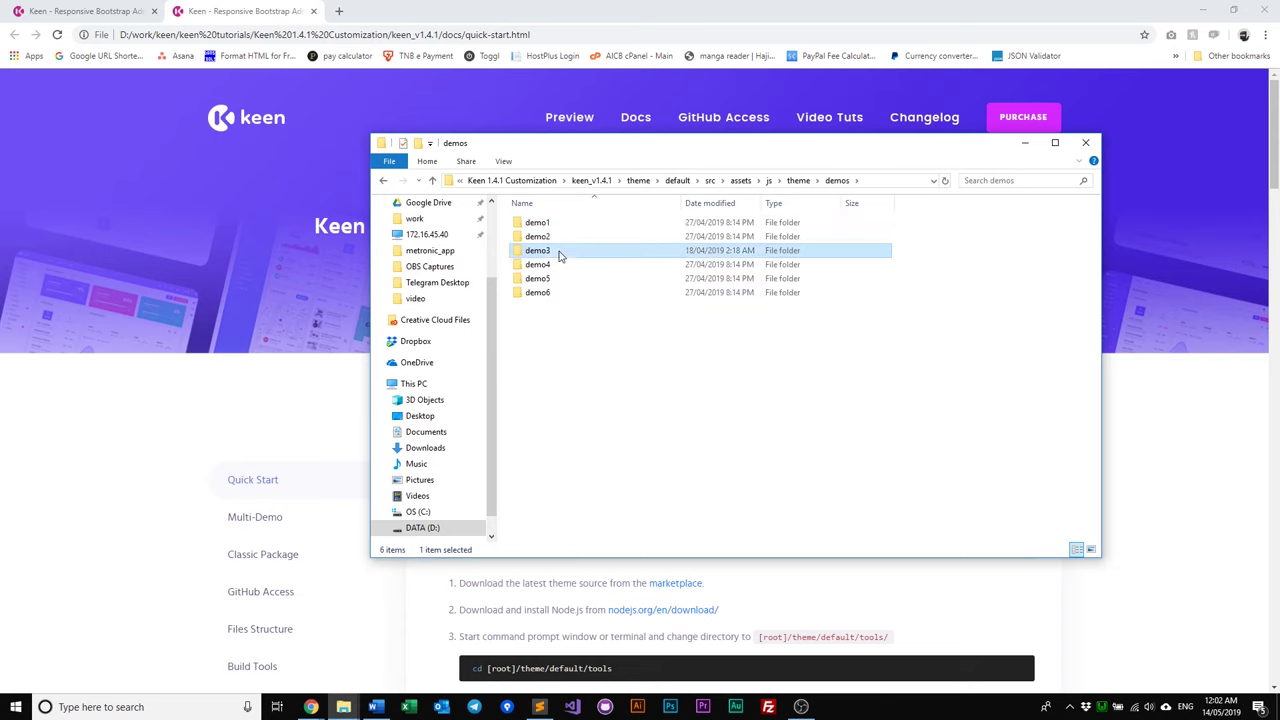
{"action": "double_click", "coordinate": [560, 252]}
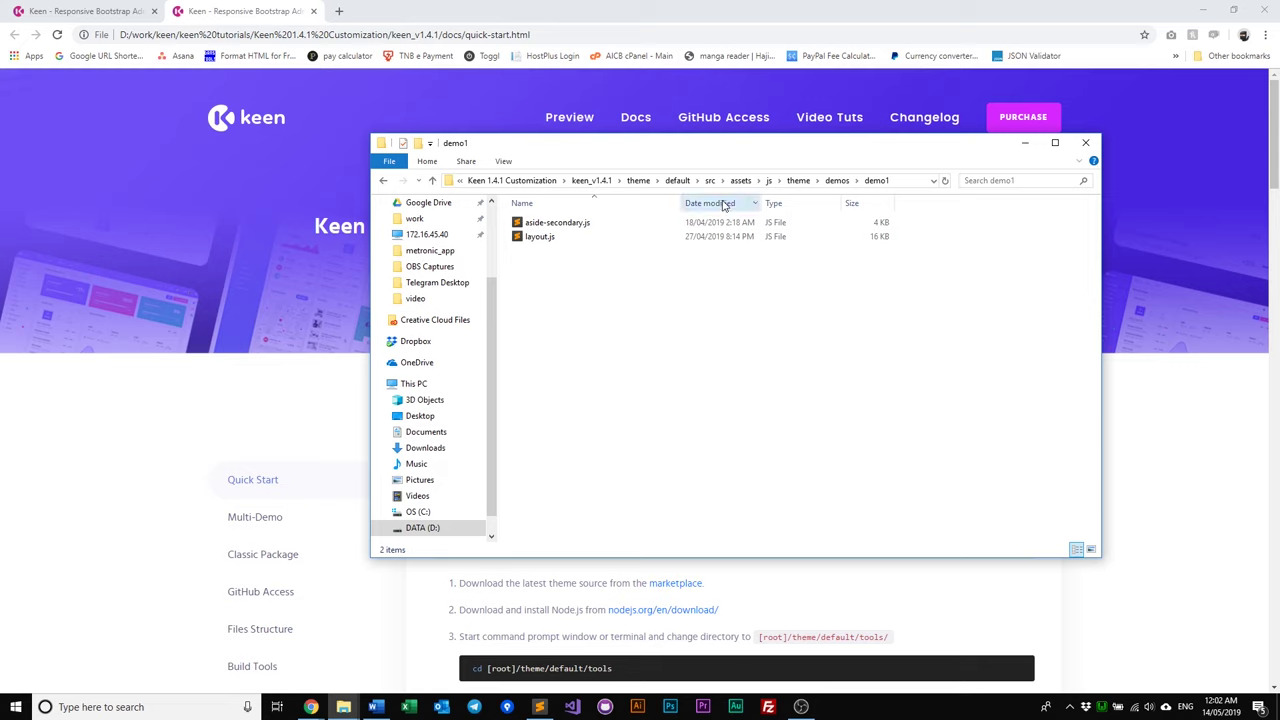
Check the demo3 and demo1 folders again from demos, and go back up to the js theme folder.
{"action": "left_click", "coordinate": [837, 180]}
{"action": "double_click", "coordinate": [570, 255]}
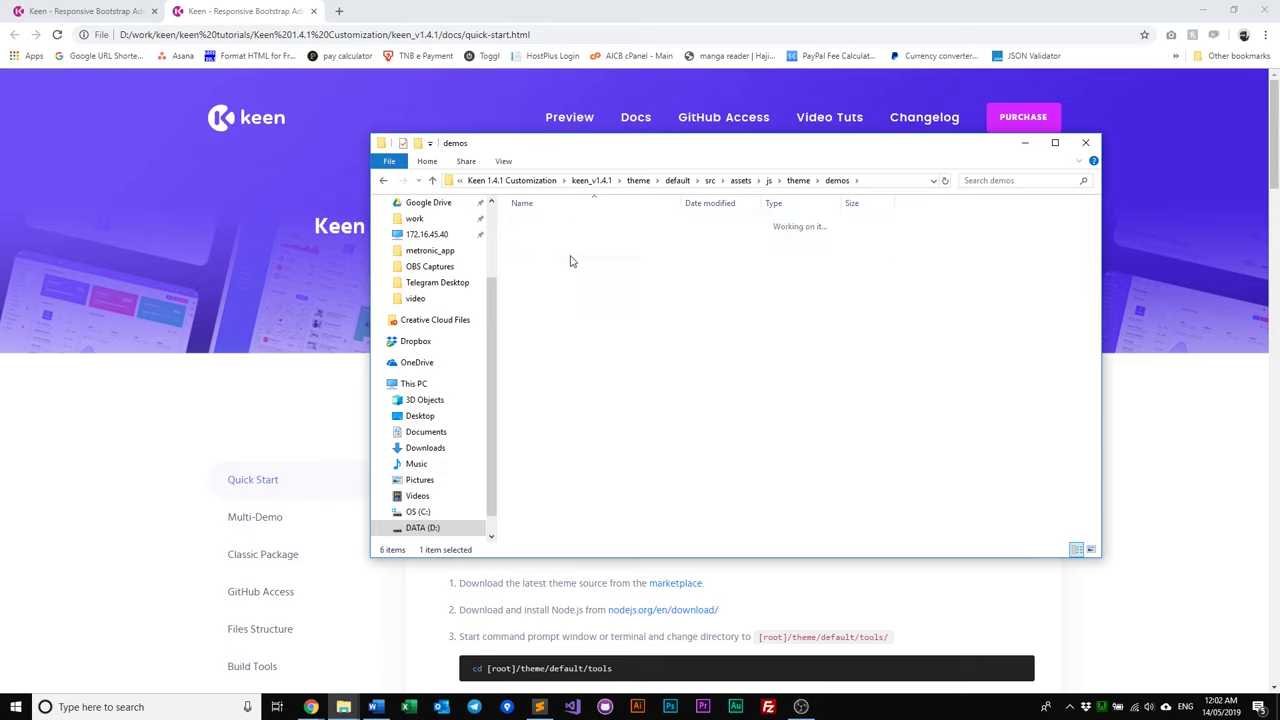
{"action": "left_click", "coordinate": [836, 180]}
{"action": "double_click", "coordinate": [588, 224]}
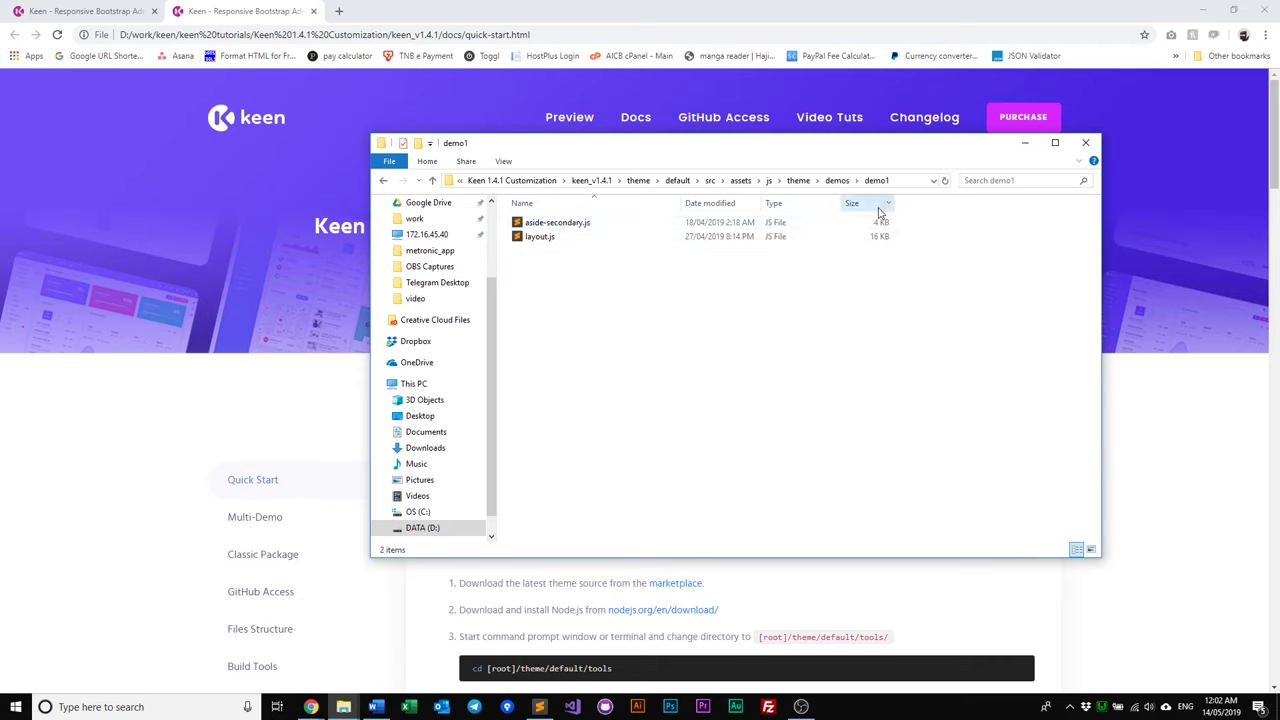
{"action": "left_click", "coordinate": [836, 180]}
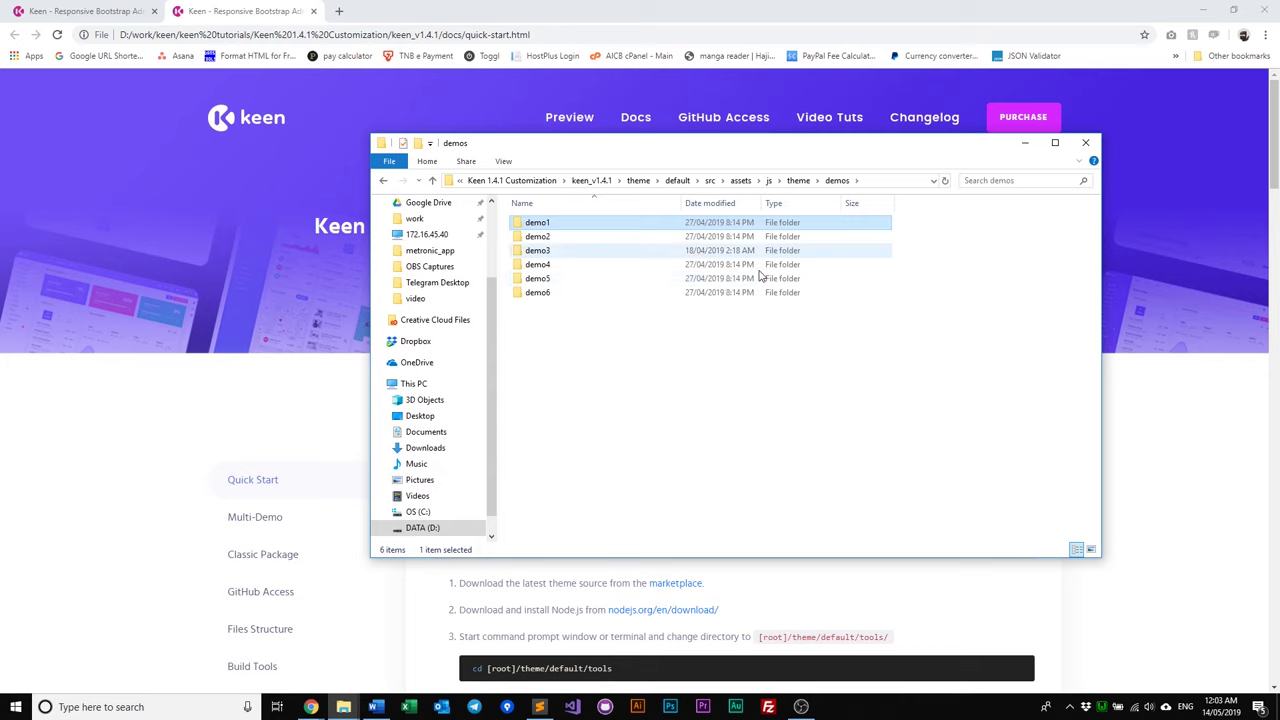
{"action": "left_click", "coordinate": [798, 180]}
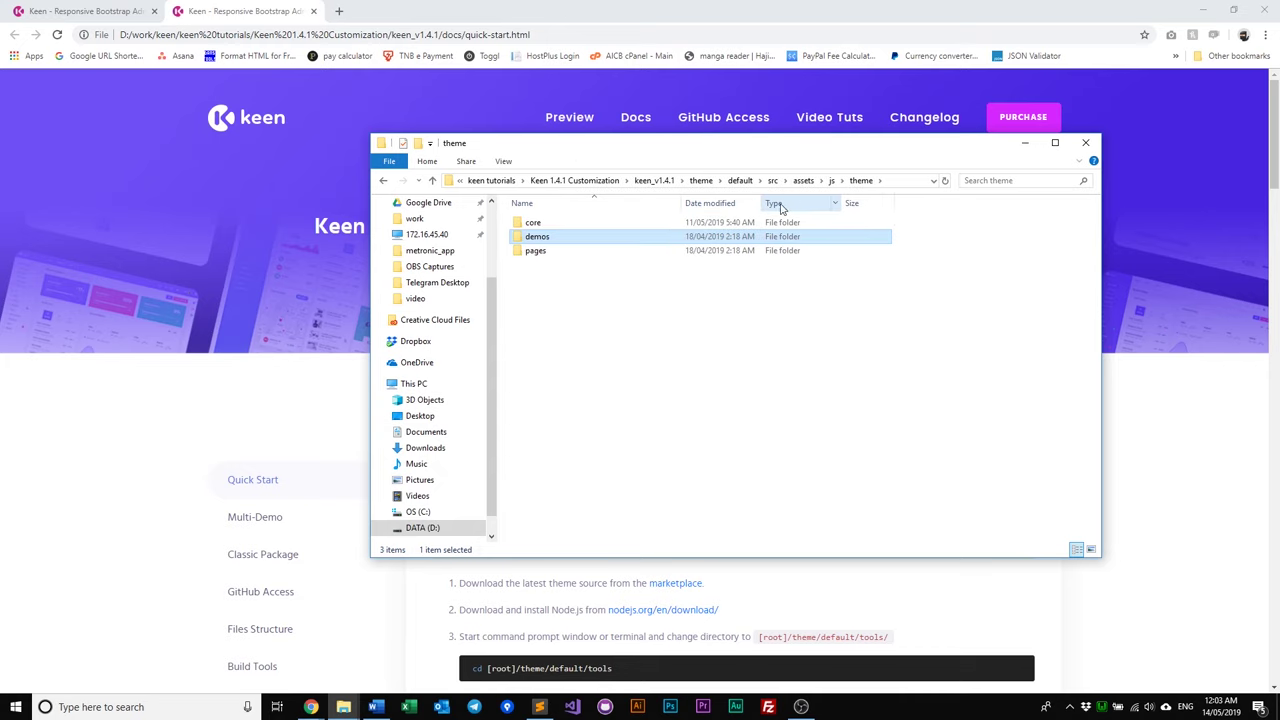
Go up from the js theme folder to assets and open the sass folder.
{"action": "left_click", "coordinate": [832, 180]}
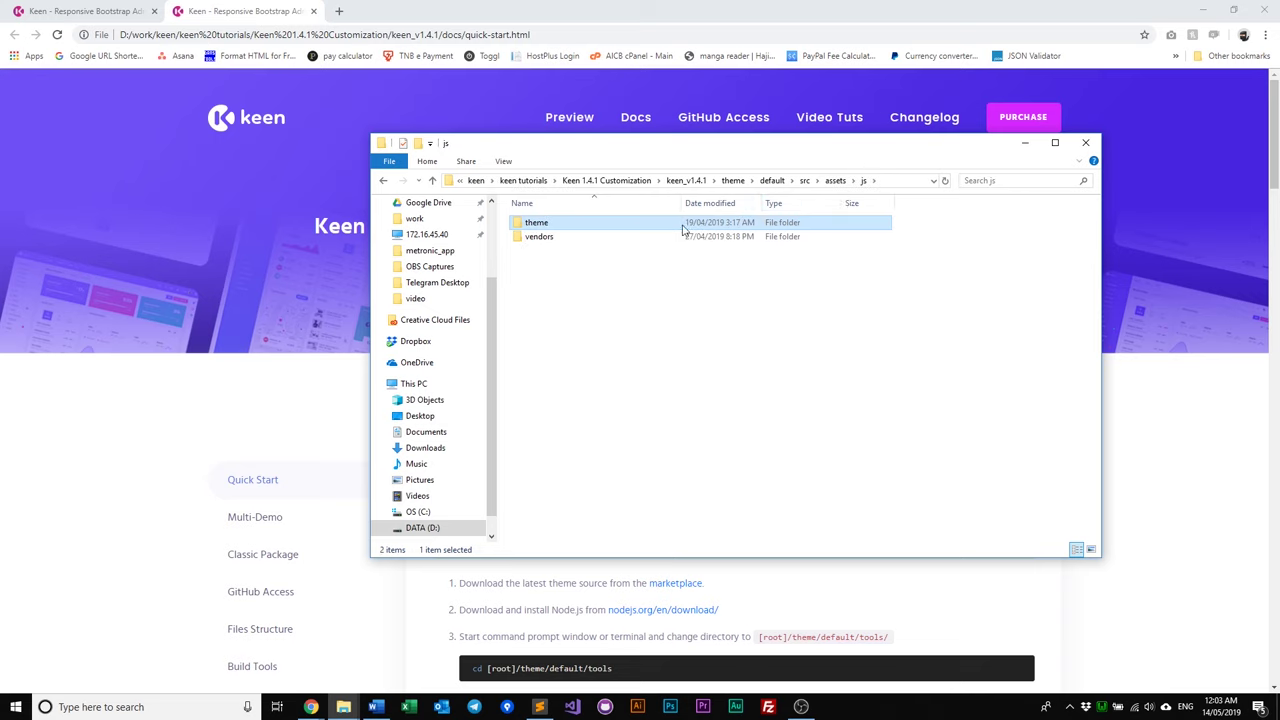
{"action": "left_click", "coordinate": [808, 180]}
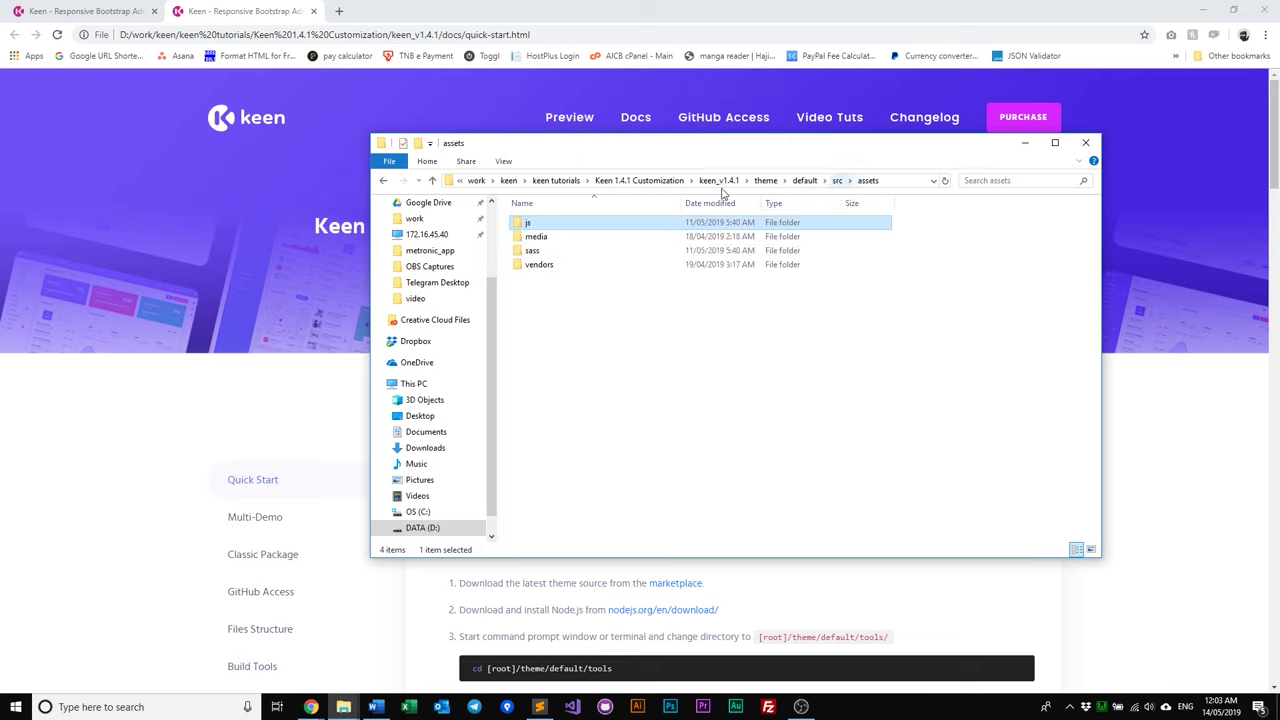
{"action": "double_click", "coordinate": [587, 252]}
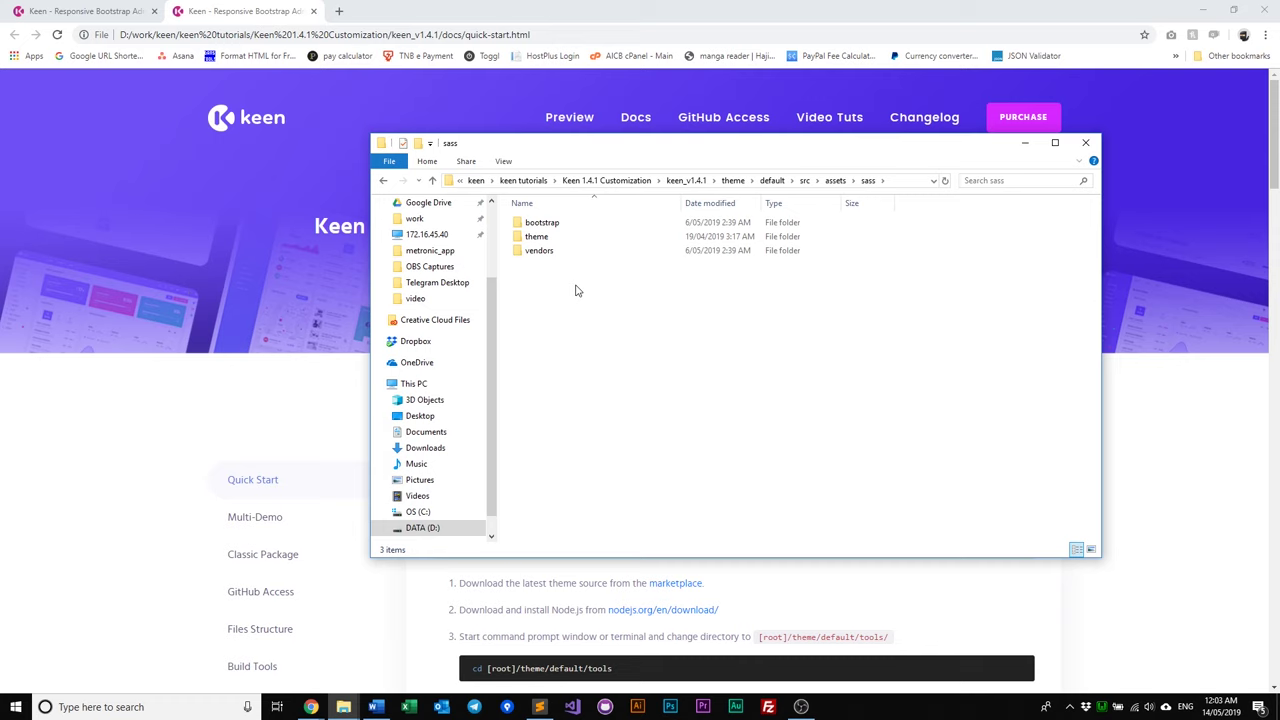
Open the vendors folder in sass and look through its plugin stylesheets, such as _gmaps.scss, _fontawesome5.scss and _fullcalendar.scss.
{"action": "double_click", "coordinate": [558, 253]}
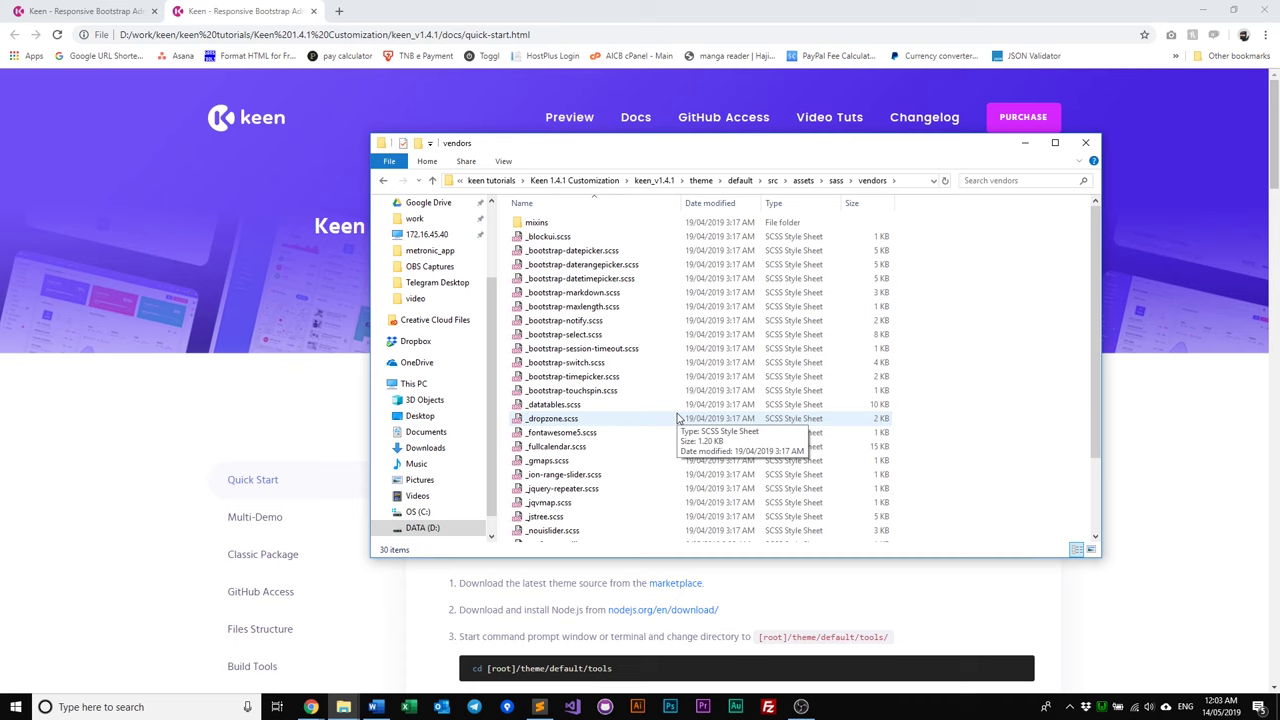
{"action": "left_click", "coordinate": [593, 292]}
{"action": "scroll", "coordinate": [601, 478], "scroll_direction": "down", "scroll_amount": 2}
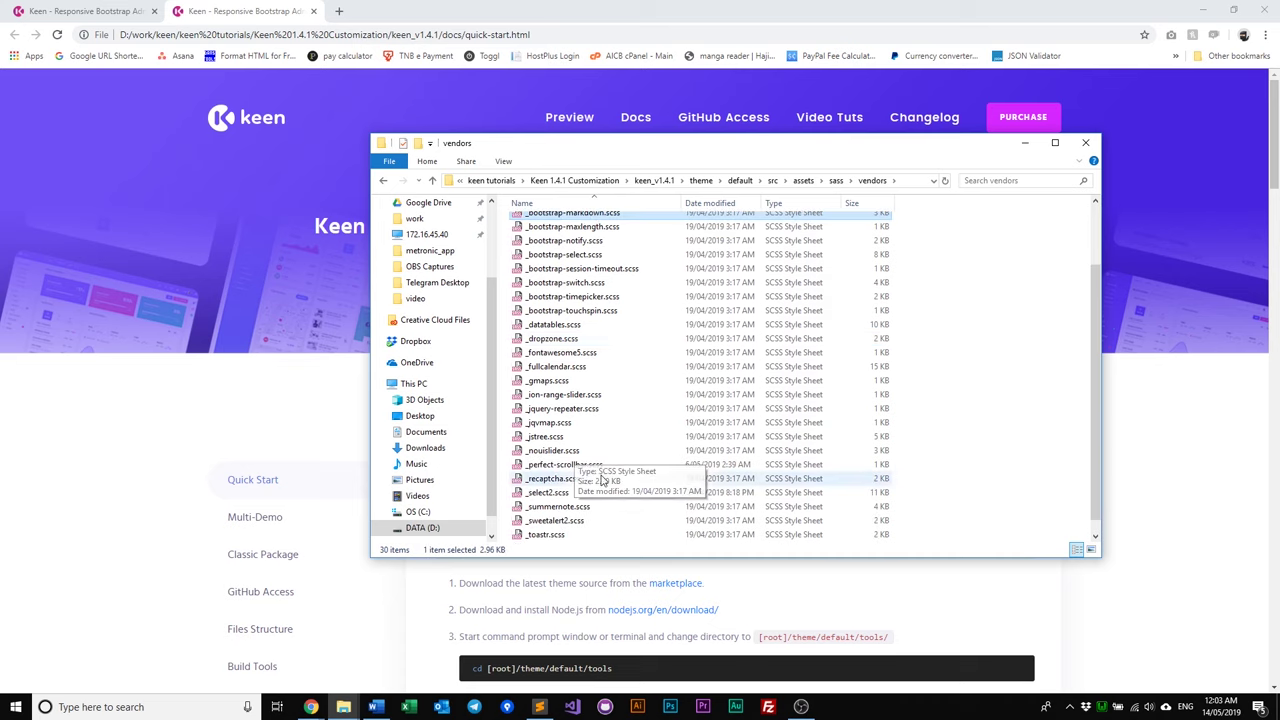
{"action": "left_click", "coordinate": [583, 383]}
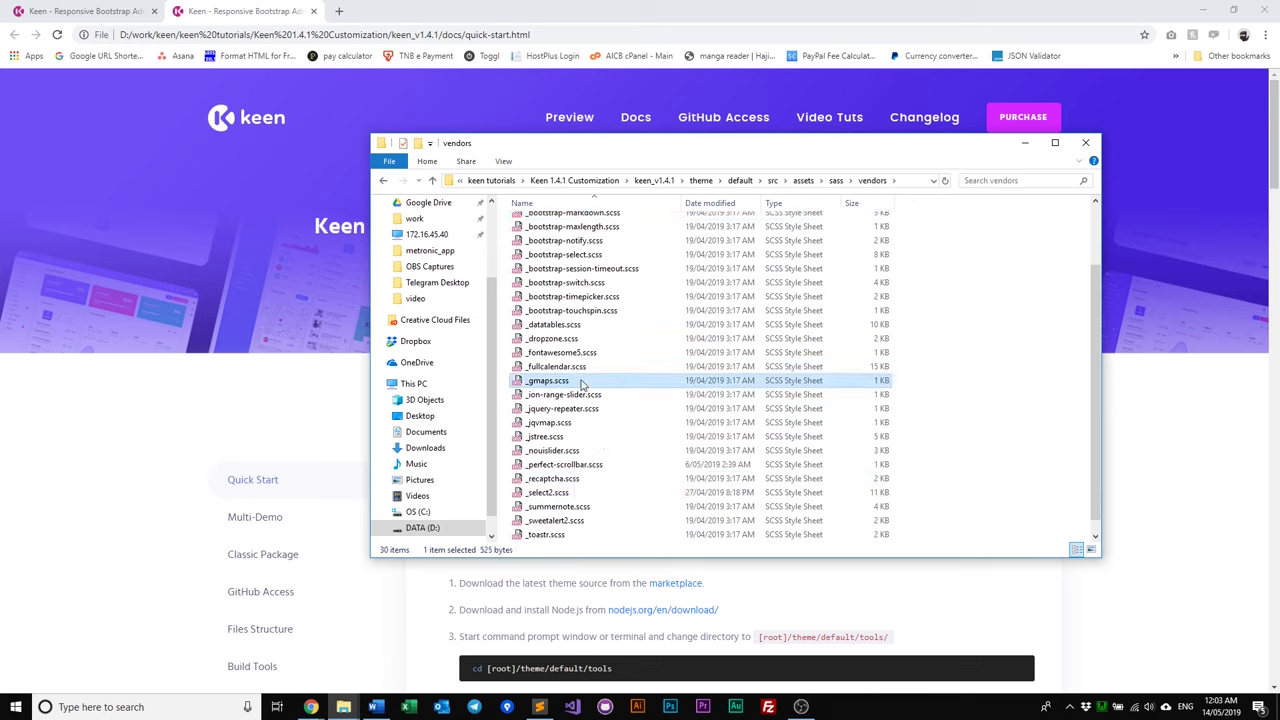
{"action": "left_click", "coordinate": [584, 368]}
{"action": "left_click", "coordinate": [590, 354]}
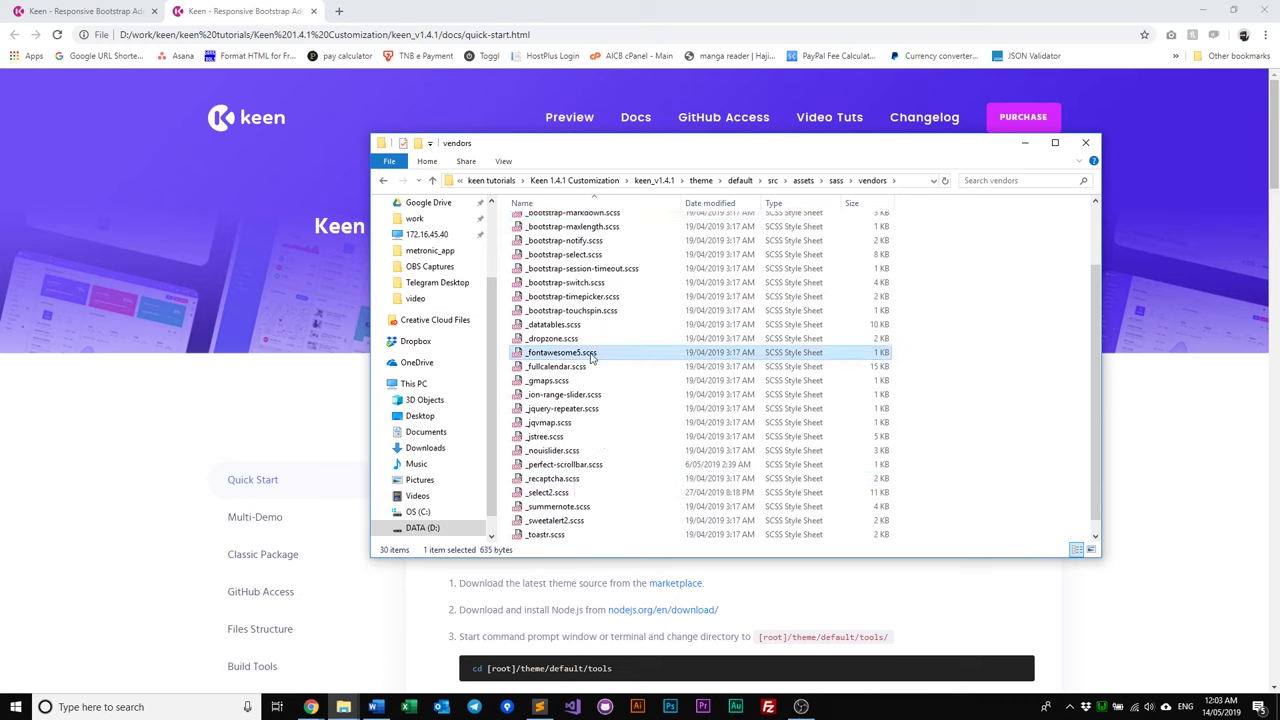
{"action": "left_click", "coordinate": [590, 367]}
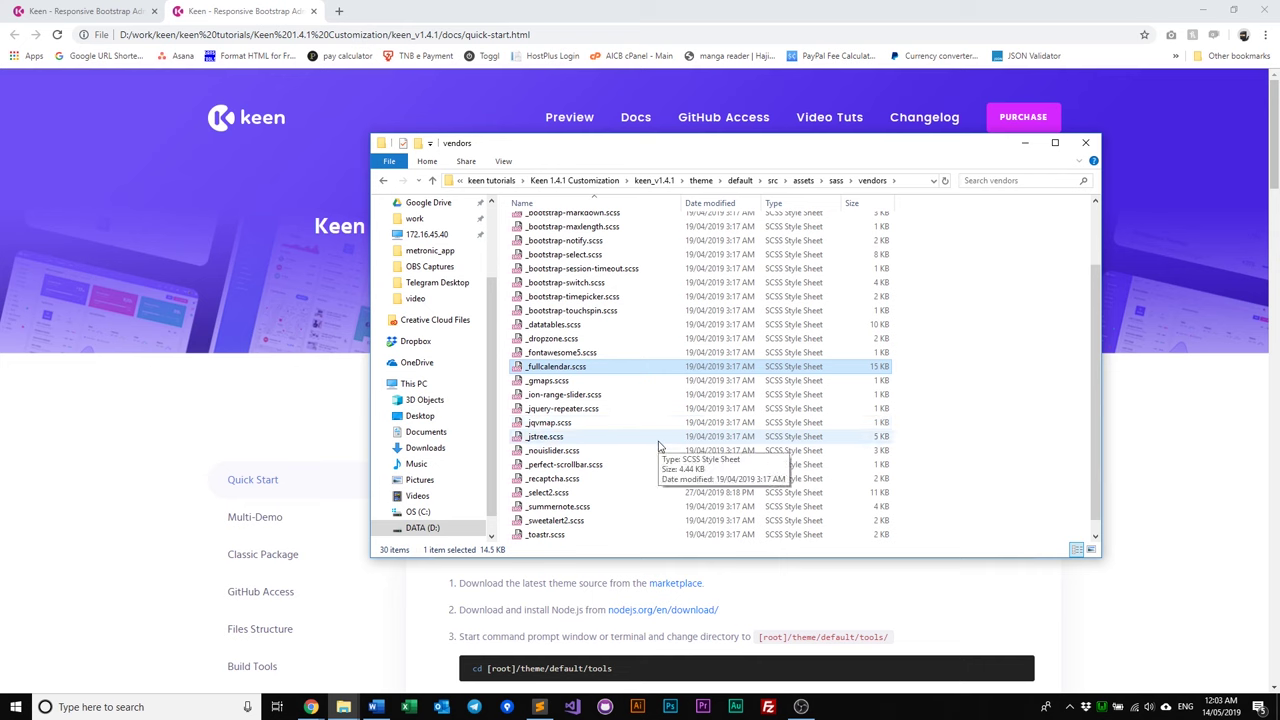
{"action": "scroll", "coordinate": [787, 343], "scroll_direction": "up", "scroll_amount": 2}
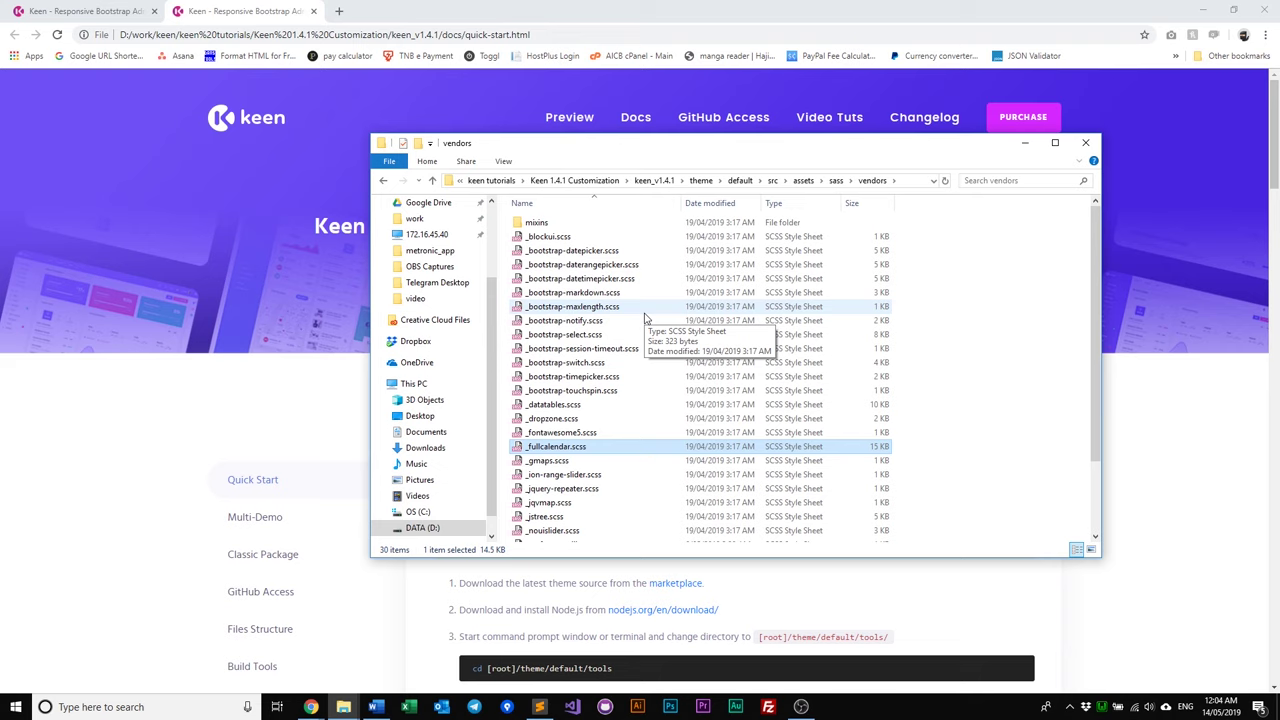
Return to sass, examine the stylesheets in its bootstrap folder, and go back up to sass.
{"action": "left_click", "coordinate": [836, 181]}
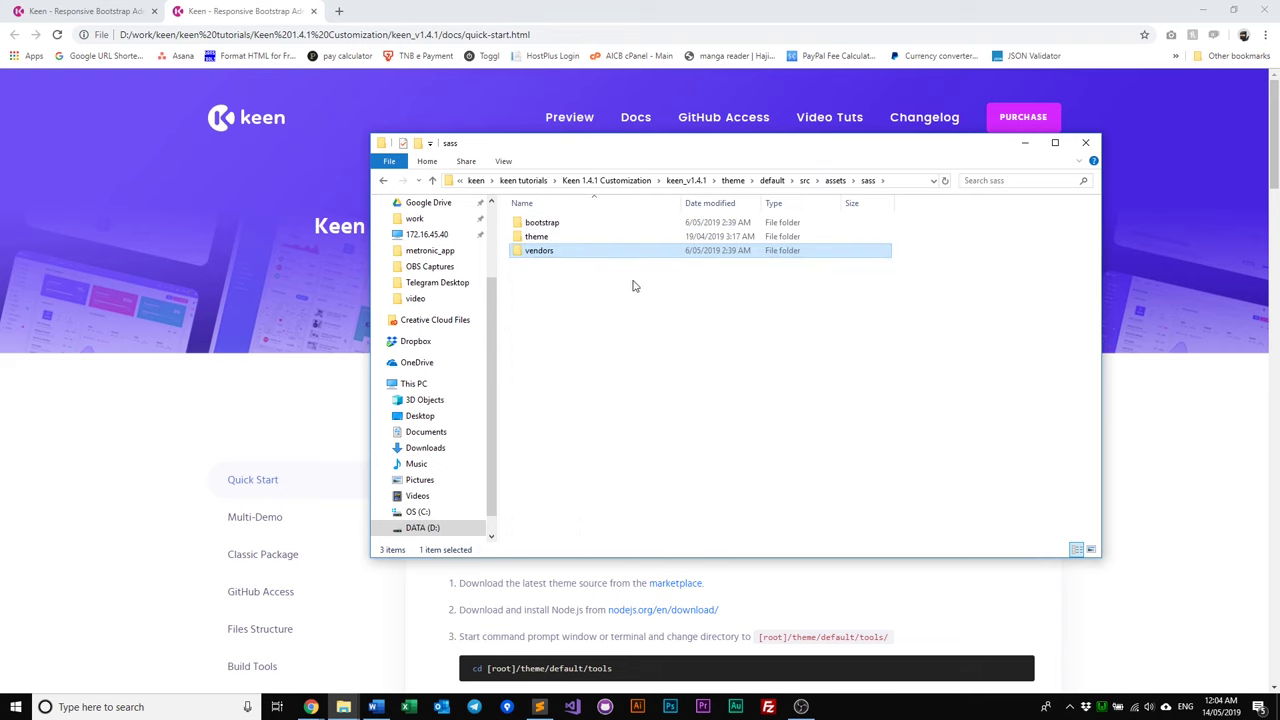
{"action": "double_click", "coordinate": [566, 224]}
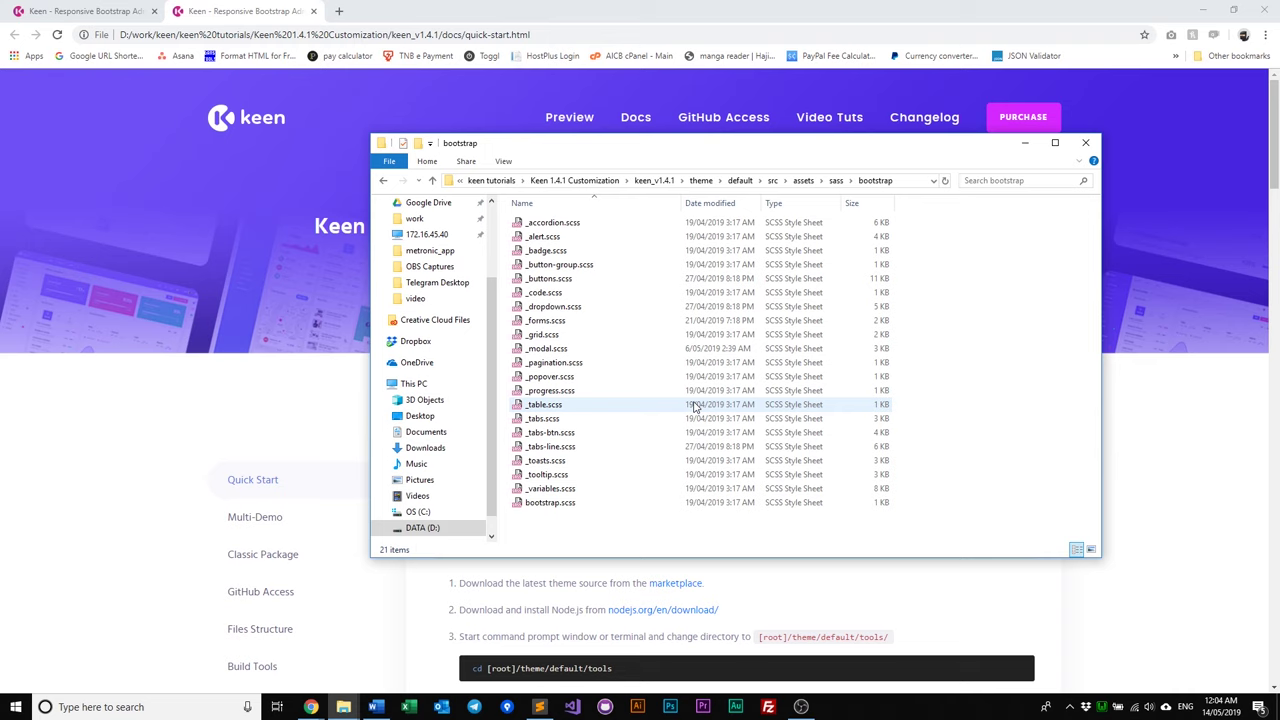
{"action": "key", "text": "alt+Up"}
Open the theme folder in sass, inspect the contents of its core folder, and return to theme.
{"action": "double_click", "coordinate": [592, 240]}
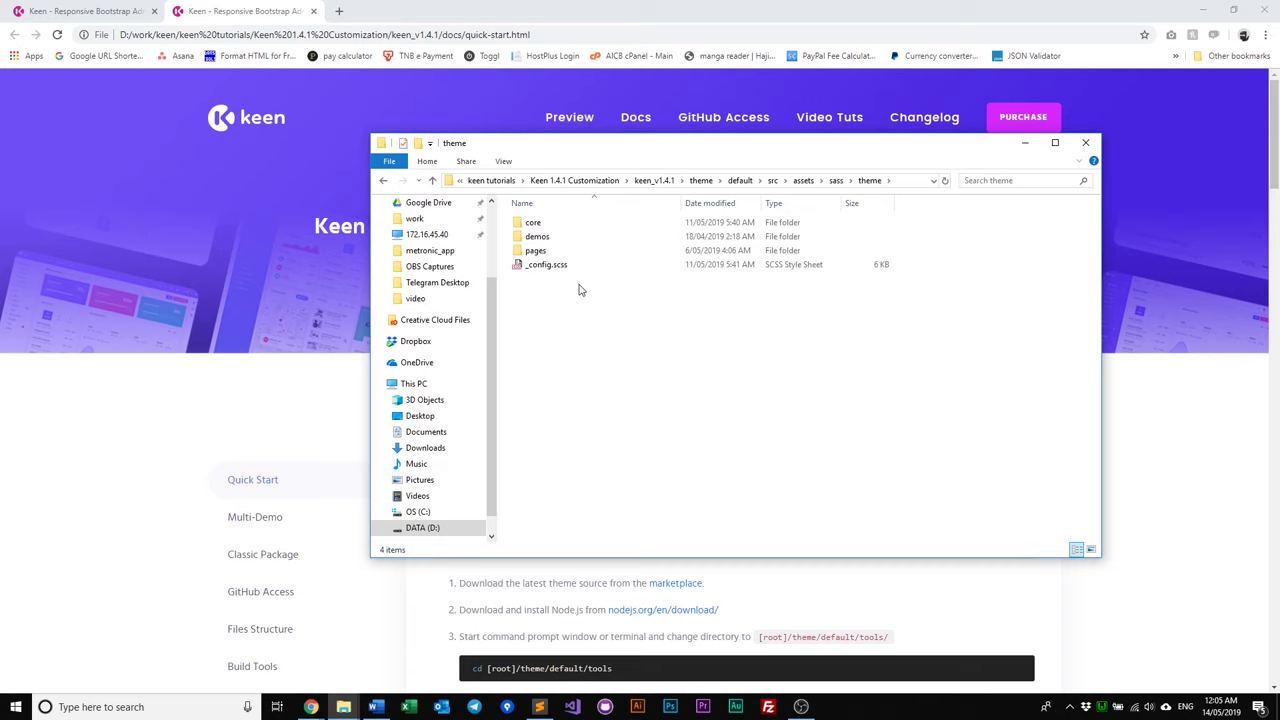
{"action": "double_click", "coordinate": [545, 224]}
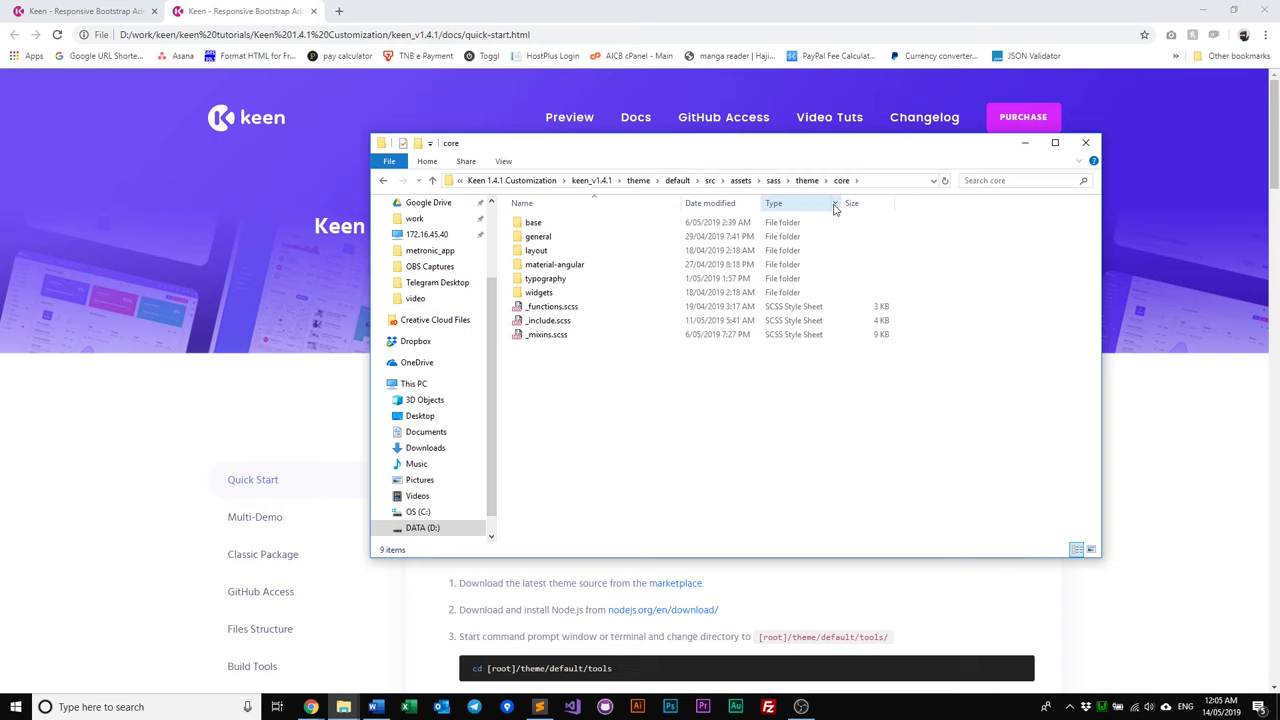
{"action": "left_click", "coordinate": [807, 180]}
Open the demos folder in the sass theme folder, inspect demo1 and demo2, and go back up to theme.
{"action": "double_click", "coordinate": [574, 238]}
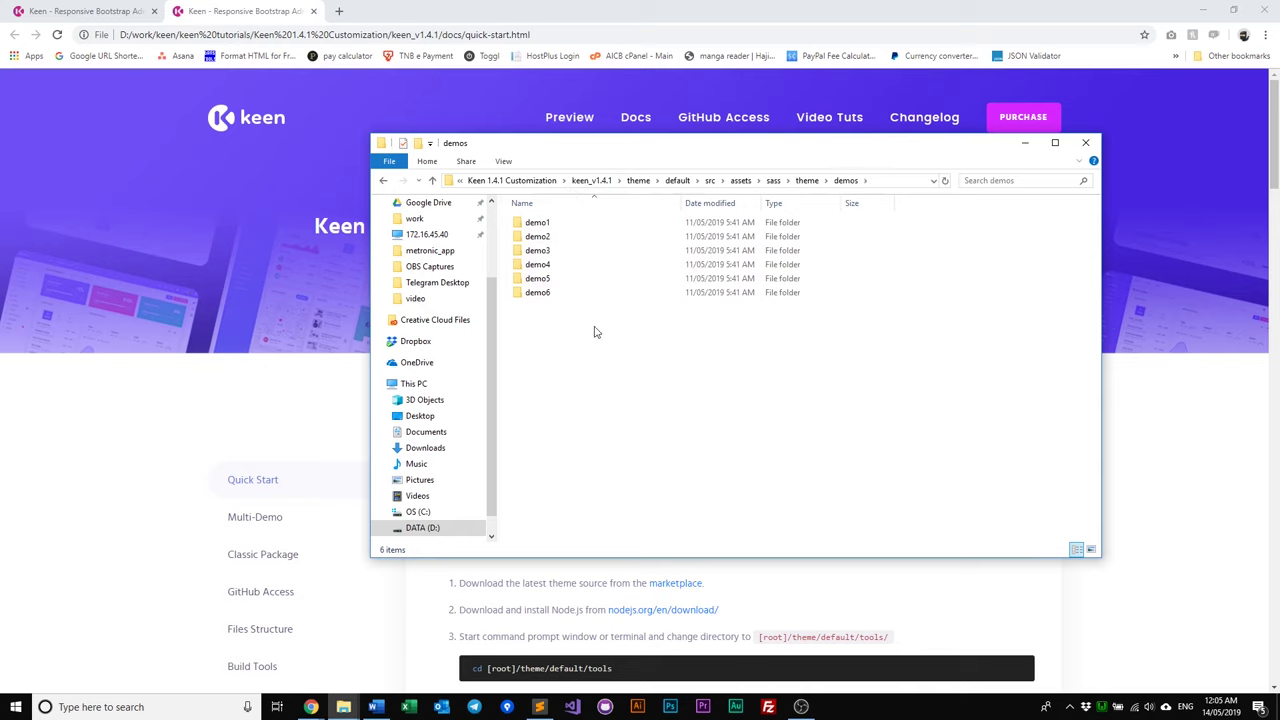
{"action": "double_click", "coordinate": [571, 222]}
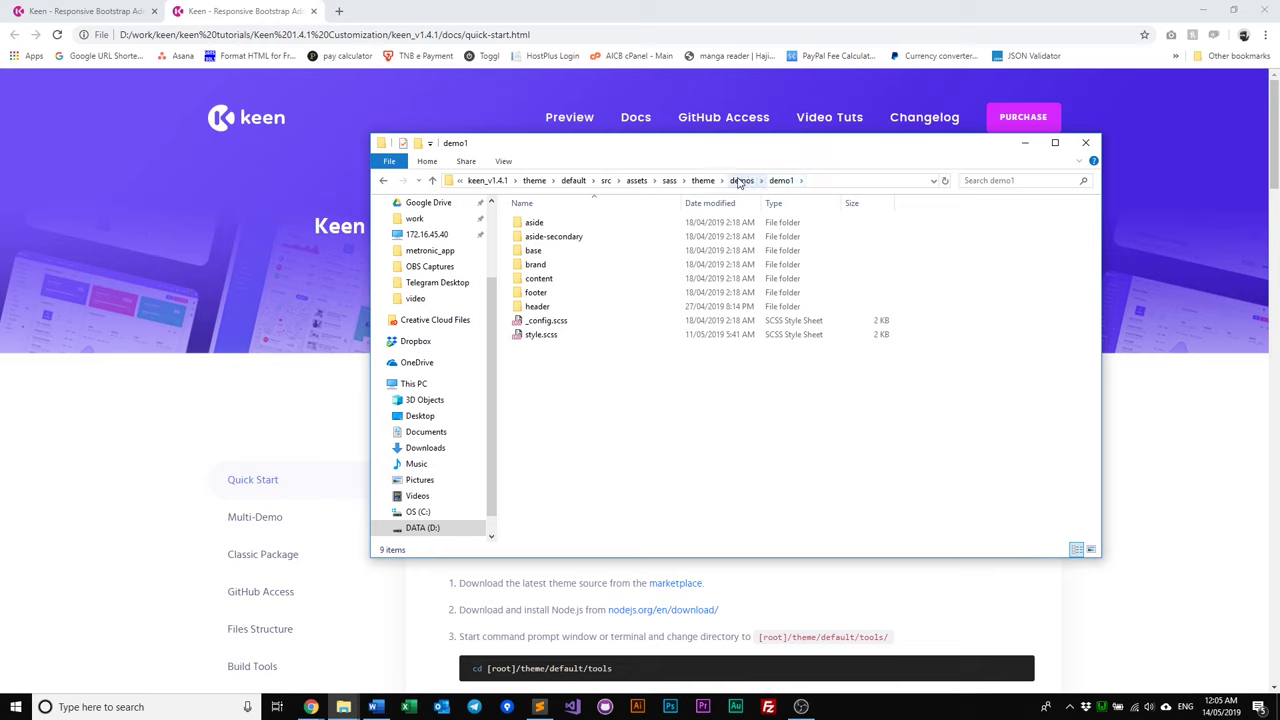
{"action": "left_click", "coordinate": [740, 181]}
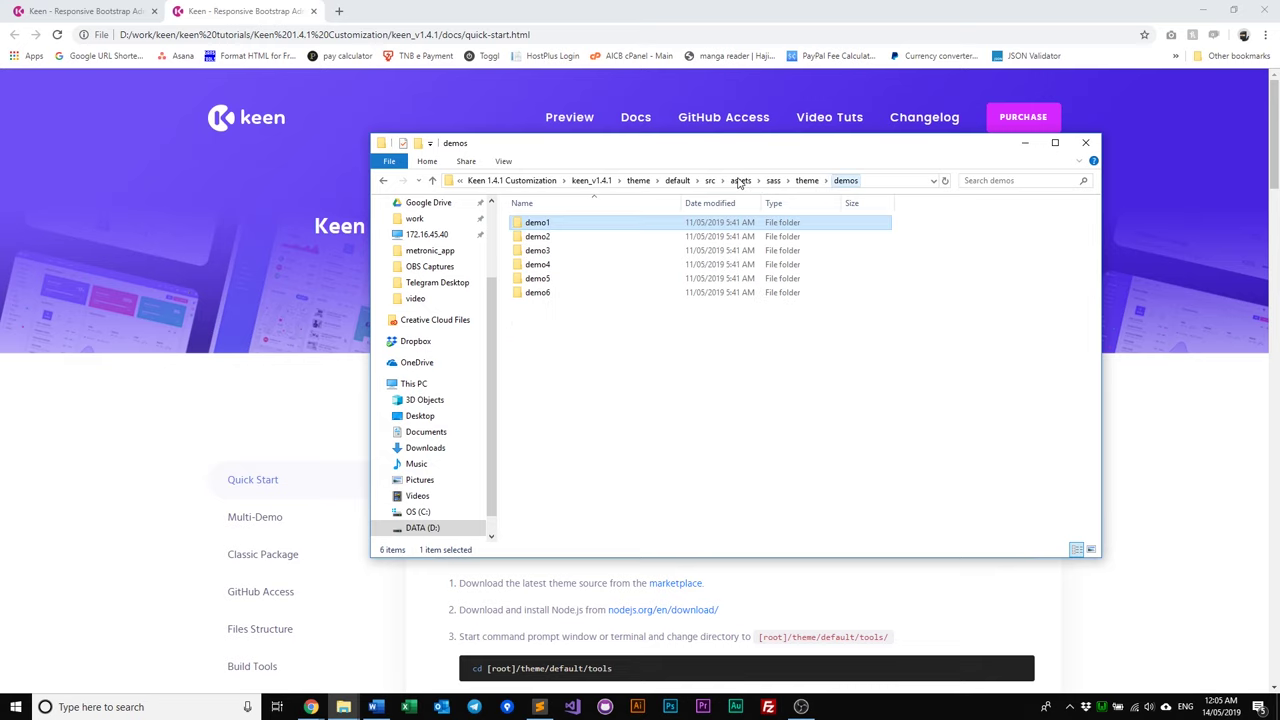
{"action": "double_click", "coordinate": [561, 237]}
{"action": "left_click", "coordinate": [749, 181]}
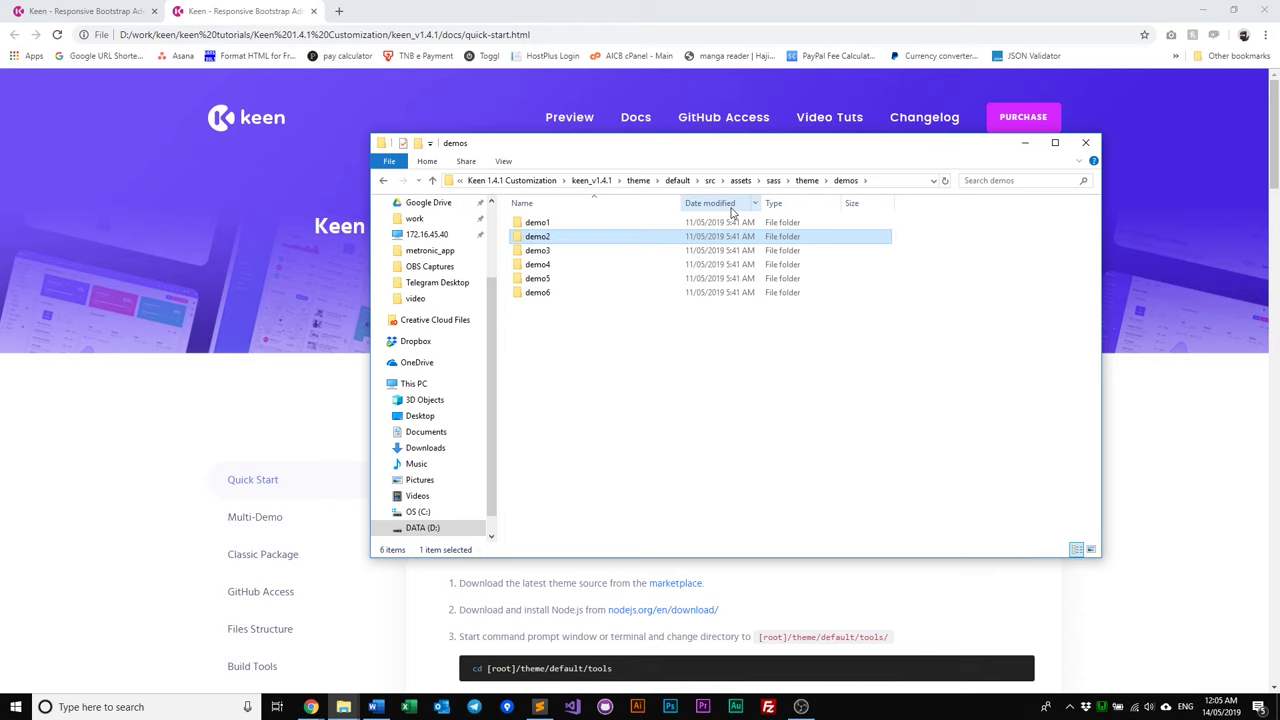
{"action": "left_click", "coordinate": [807, 180]}
Examine the pages folder and its pricing stylesheets in the sass theme folder, and go back up to the package's default folder.
{"action": "double_click", "coordinate": [626, 252]}
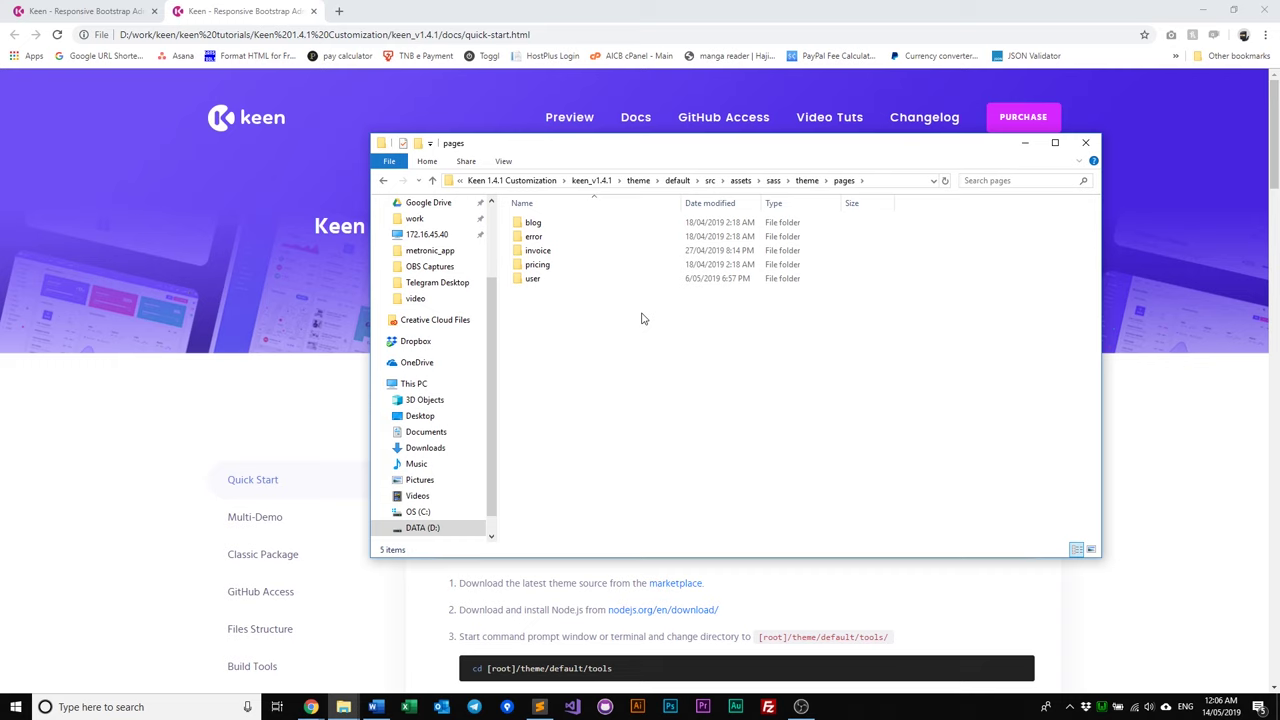
{"action": "double_click", "coordinate": [578, 266]}
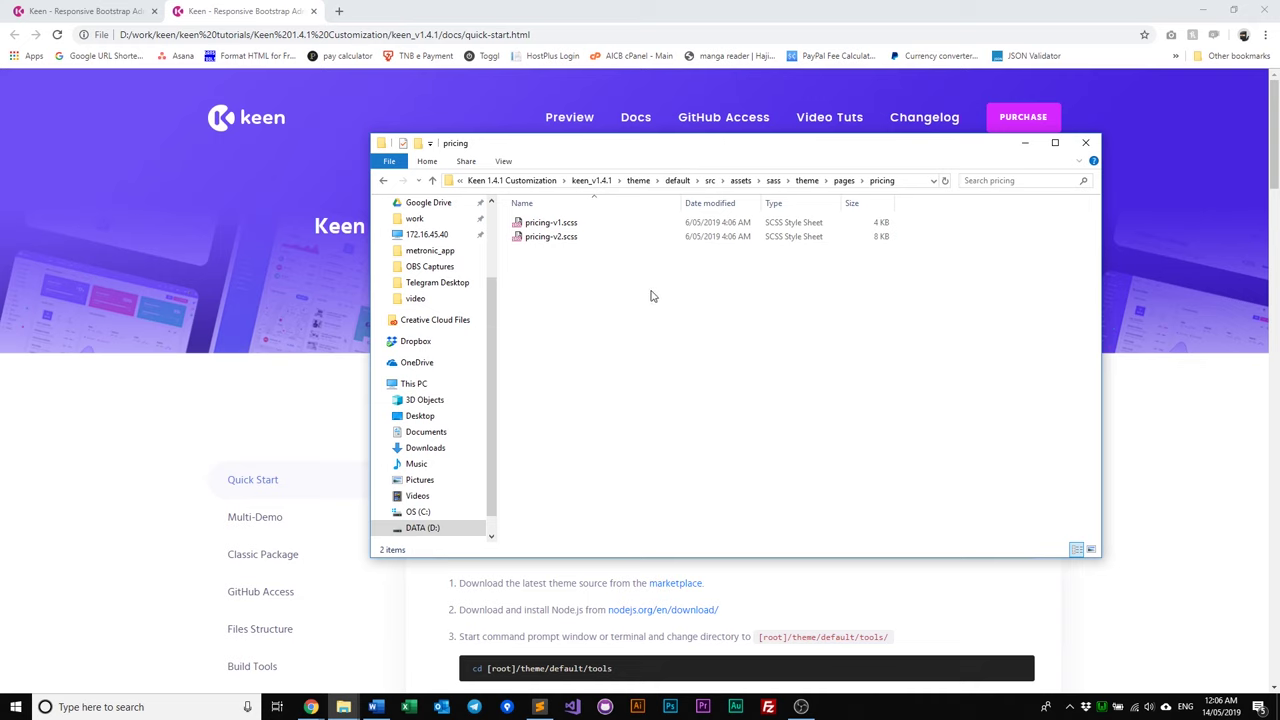
{"action": "left_click", "coordinate": [844, 181]}
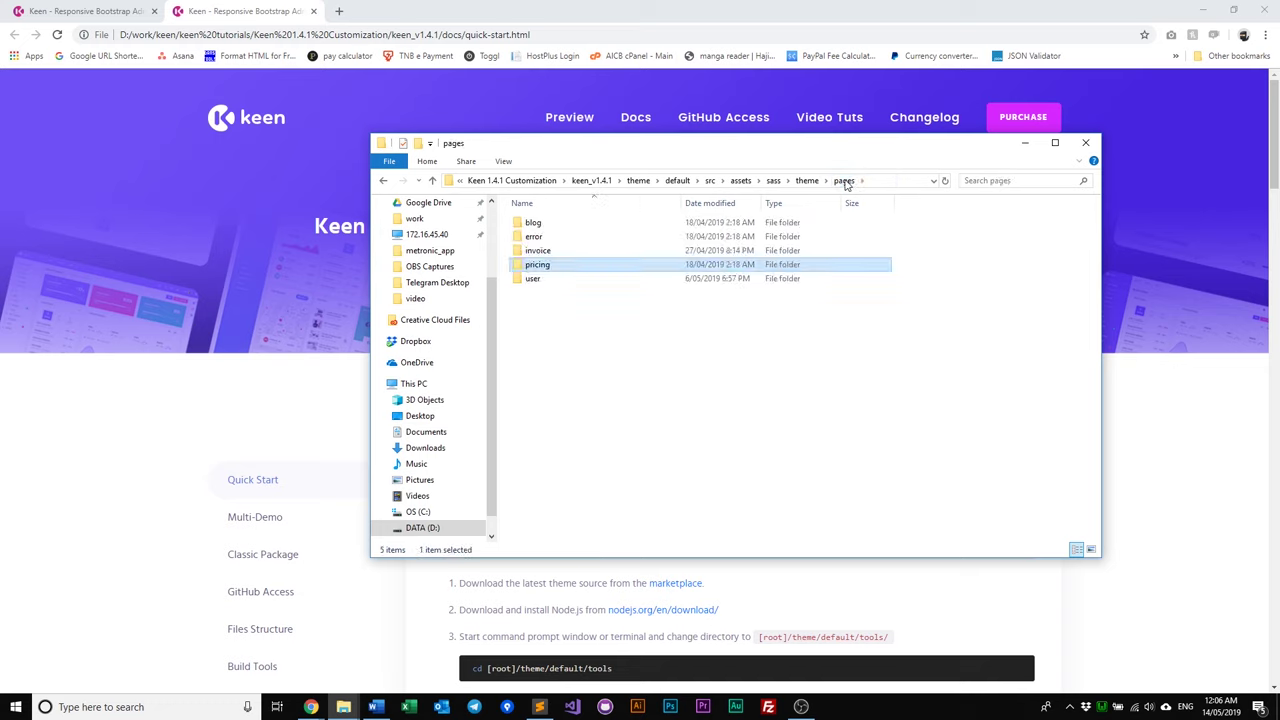
{"action": "left_click", "coordinate": [808, 182]}
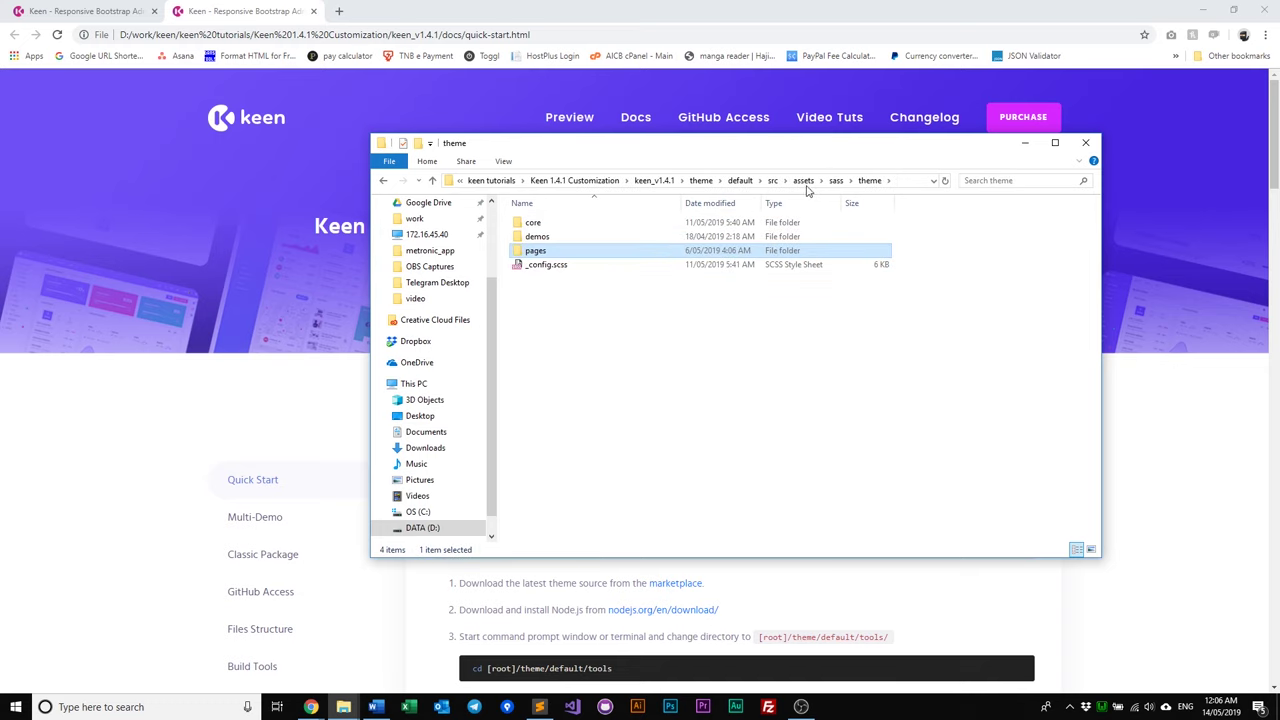
{"action": "left_click", "coordinate": [631, 299]}
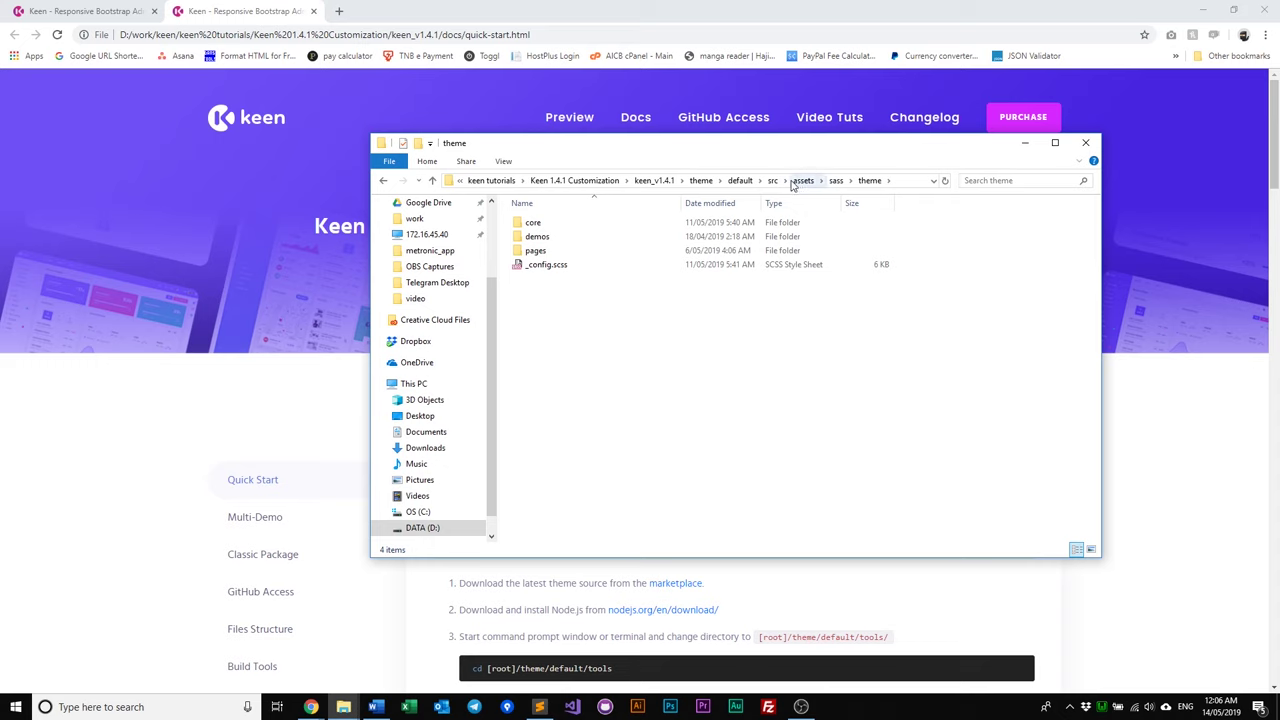
{"action": "left_click", "coordinate": [745, 181]}
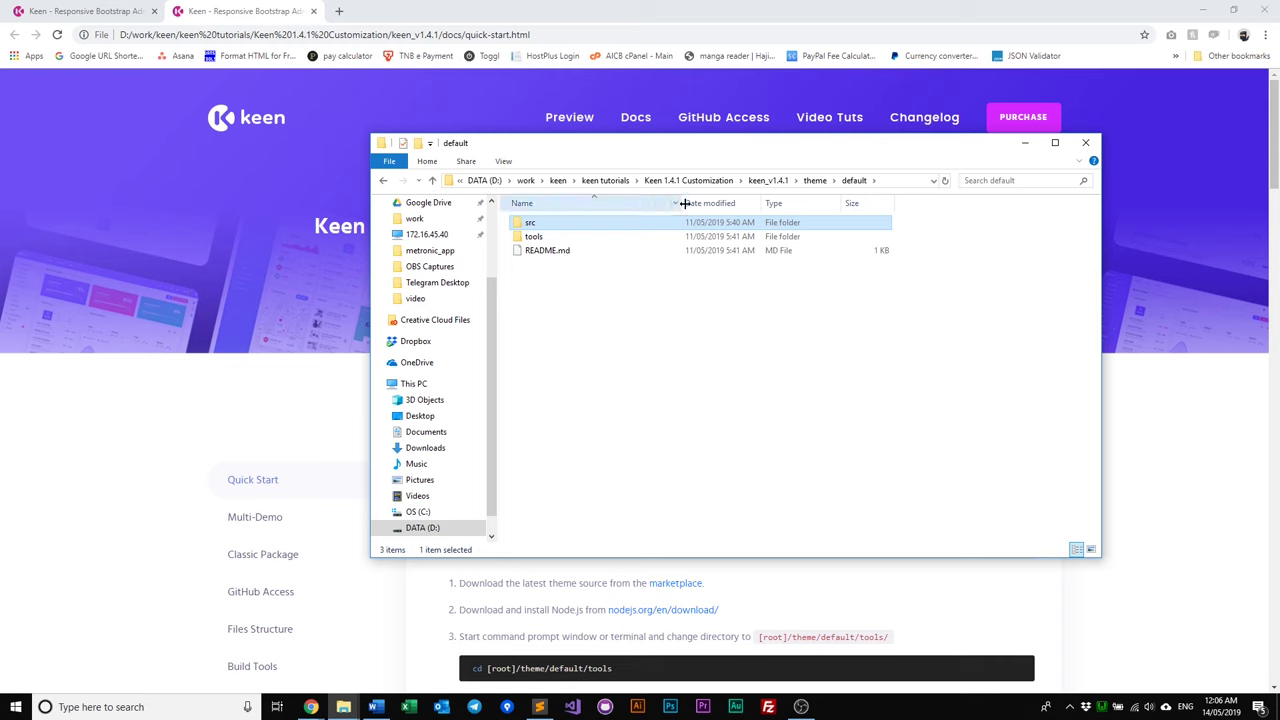
Create a folder named my_keen_app in the wamp64 www folder and open it.
{"action": "left_click", "coordinate": [533, 355]}
{"action": "scroll", "coordinate": [450, 350], "scroll_direction": "up", "scroll_amount": 3}
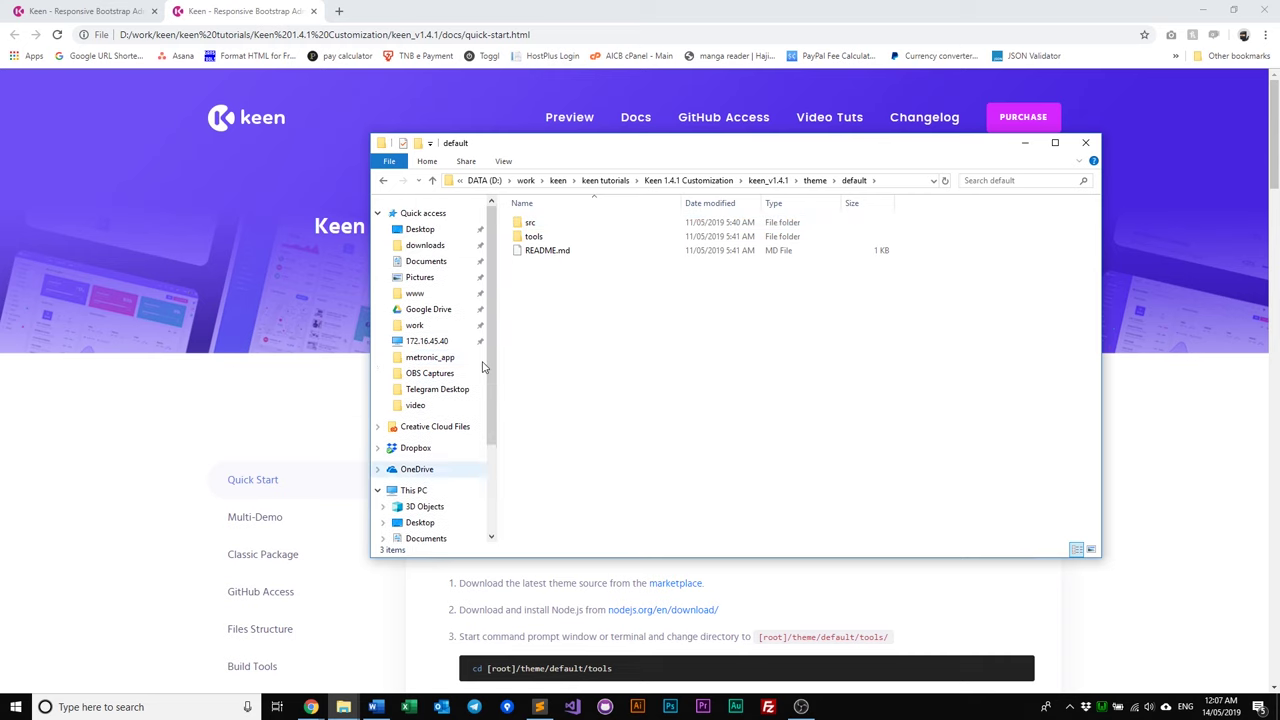
{"action": "left_click", "coordinate": [414, 293]}
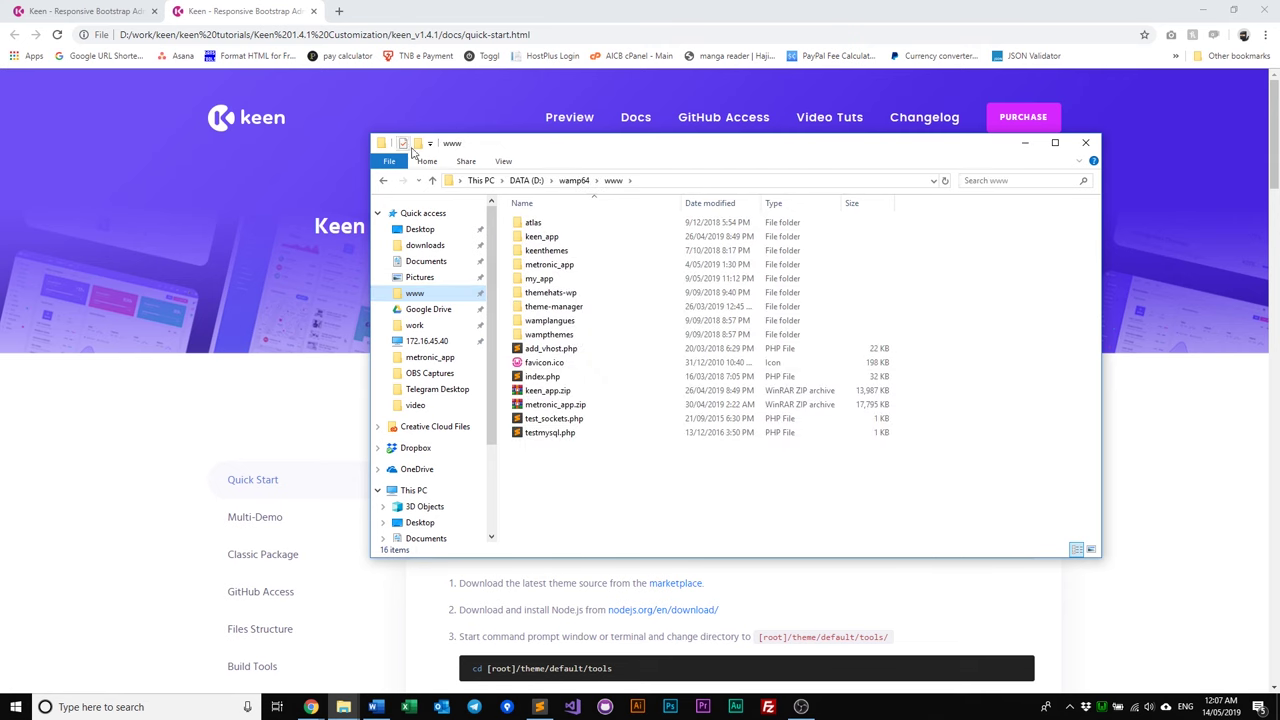
{"action": "left_click", "coordinate": [419, 145]}
{"action": "type", "text": "my_"}
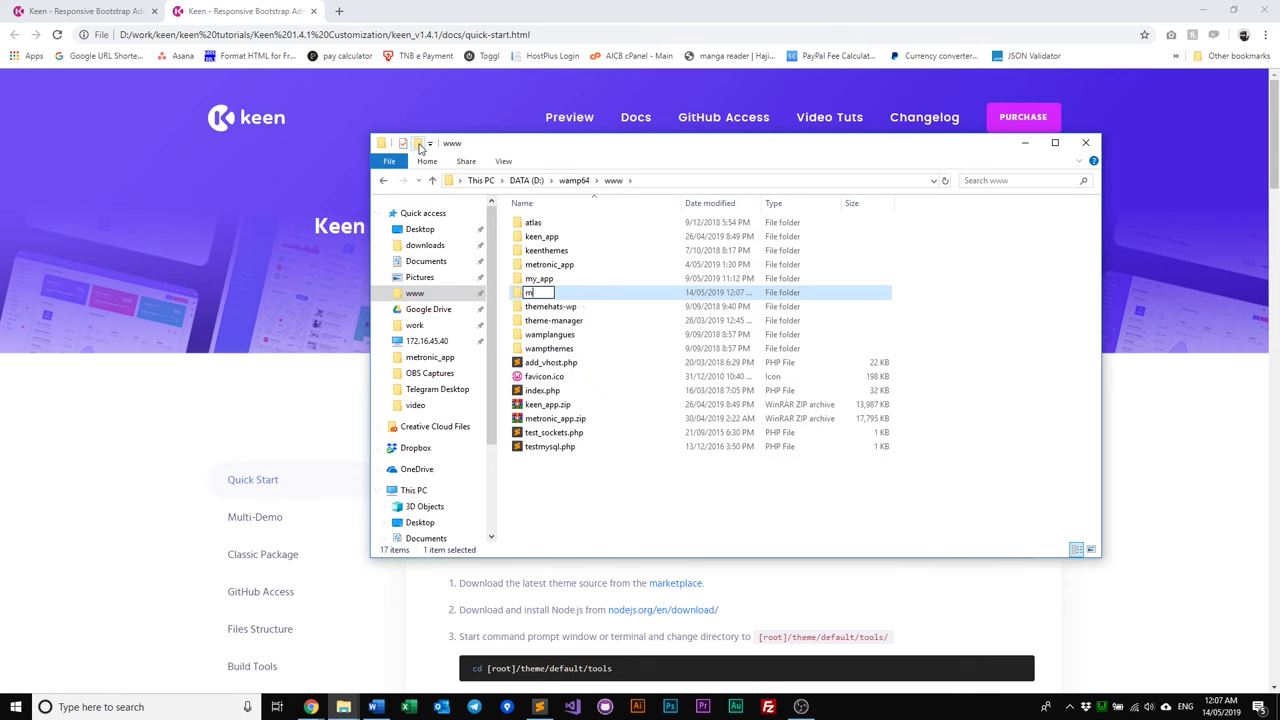
{"action": "type", "text": "keen_app"}
{"action": "key", "text": "Return"}
{"action": "key", "text": "Return"}
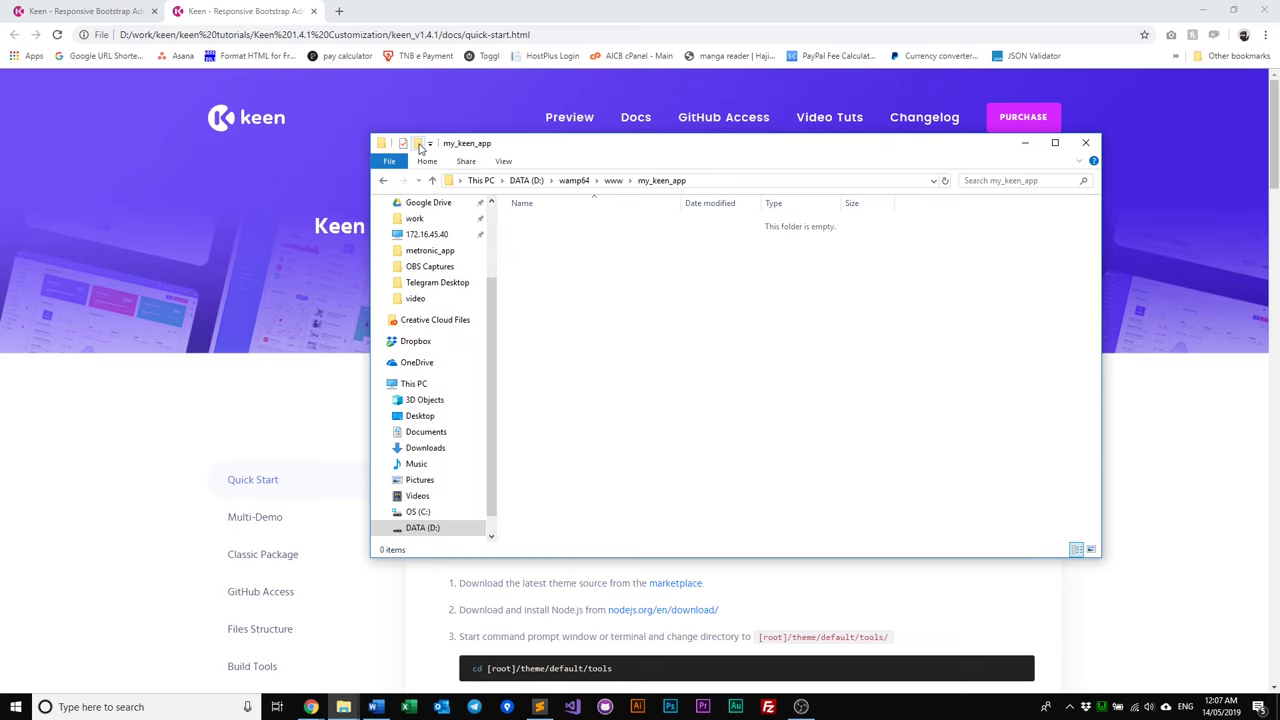
Create a folder named assets inside my_keen_app.
{"action": "left_click", "coordinate": [419, 144]}
{"action": "type", "text": "assets"}
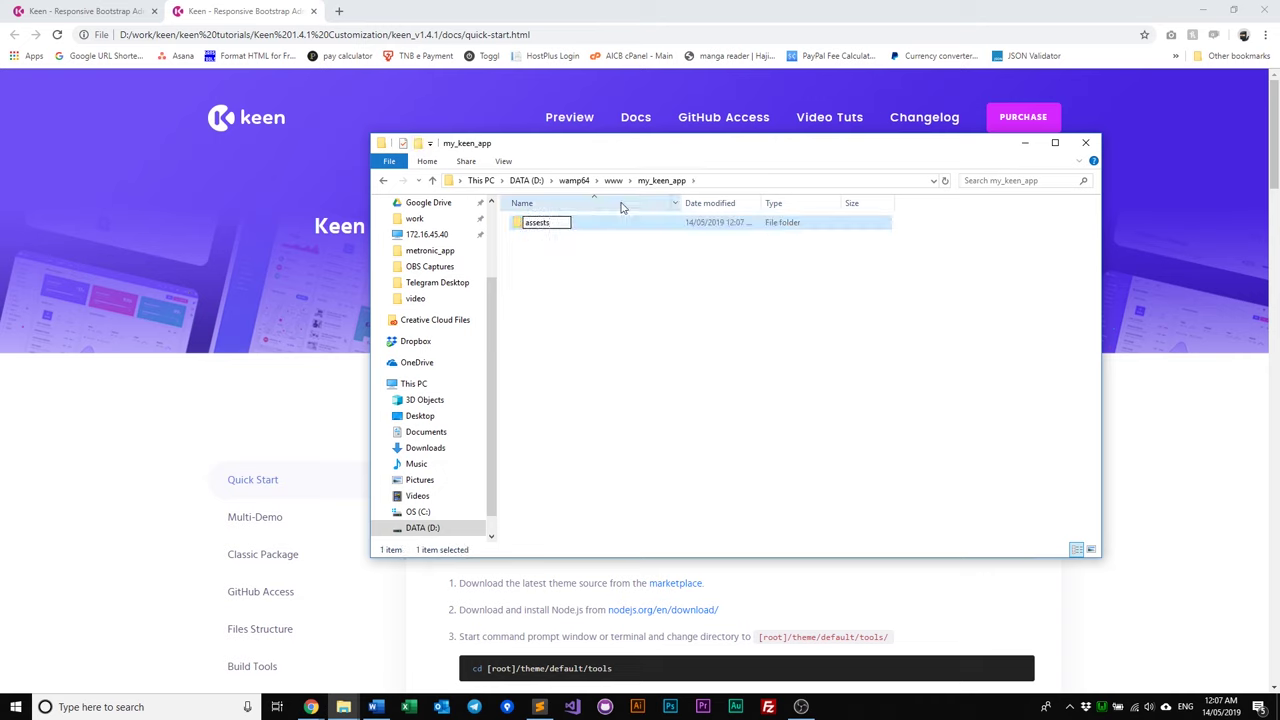
{"action": "key", "text": "BackSpace"}
{"action": "key", "text": "BackSpace"}
{"action": "key", "text": "BackSpace"}
{"action": "type", "text": "ts"}
{"action": "key", "text": "Return"}
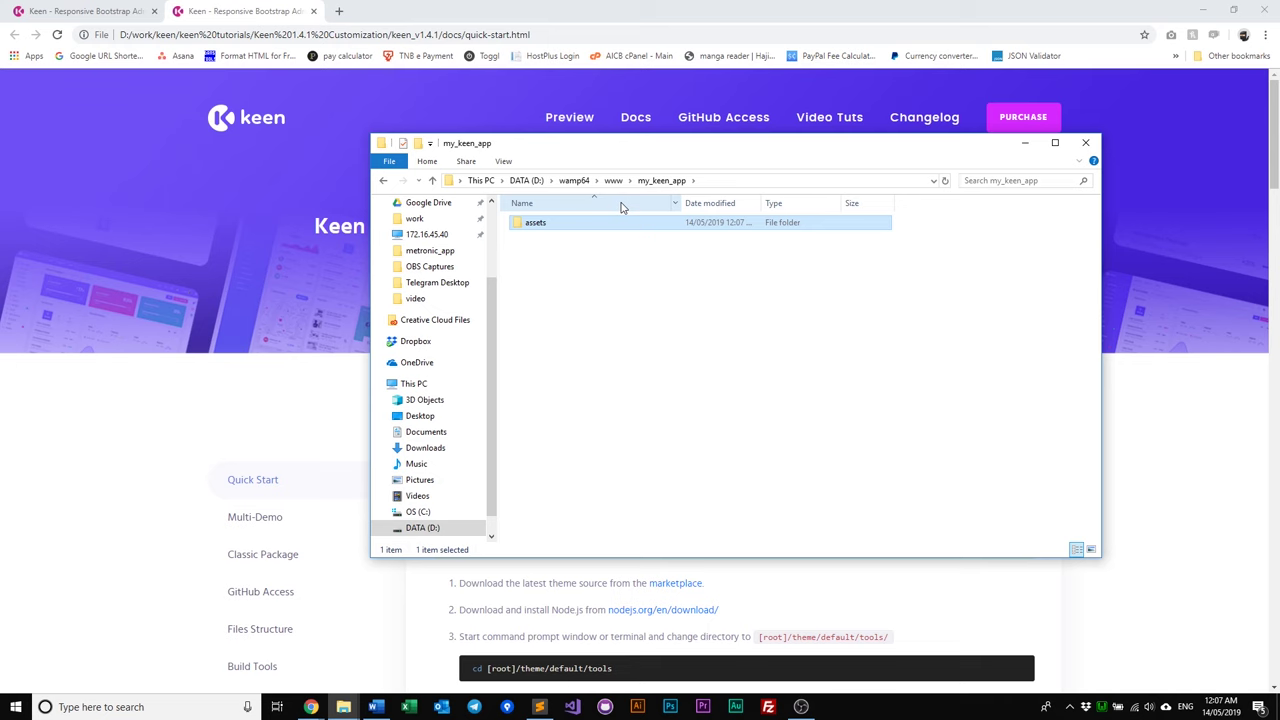
Move the my_keen_app window aside, bring up the second www Explorer window, and position it overlapping the first.
{"action": "left_click_drag", "start_coordinate": [667, 151], "coordinate": [420, 124]}
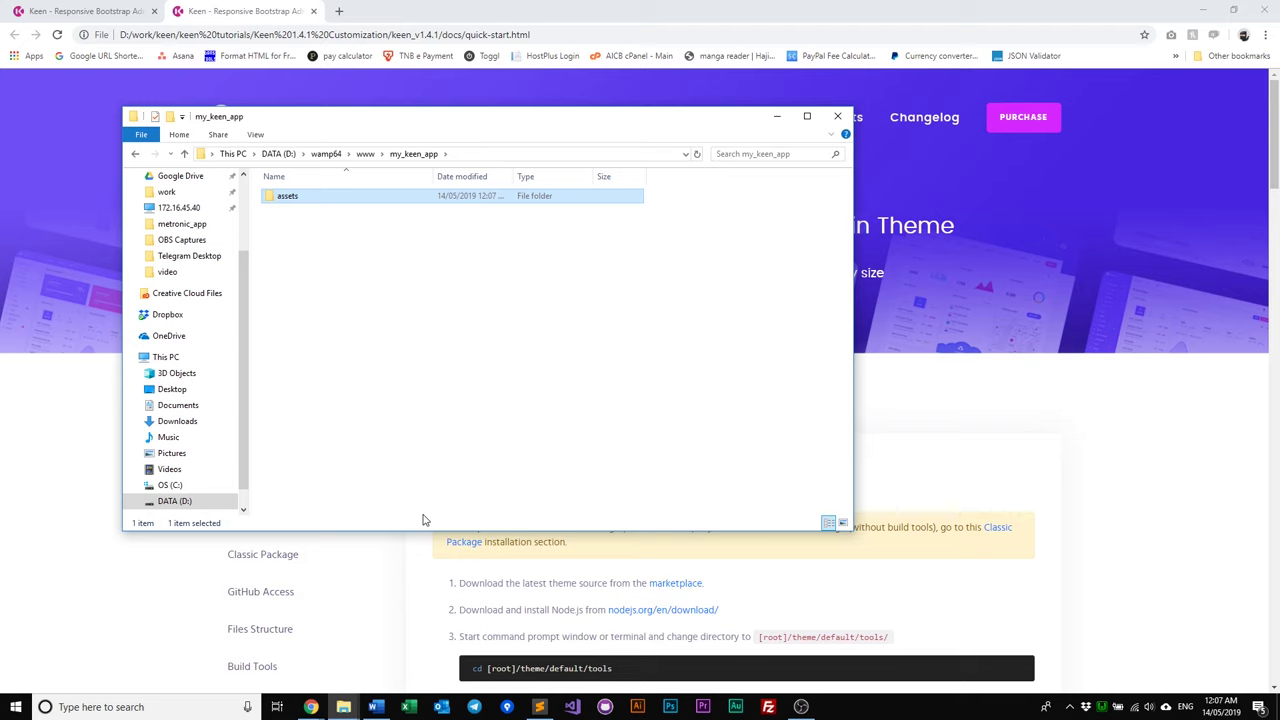
{"action": "mouse_move", "coordinate": [343, 707]}
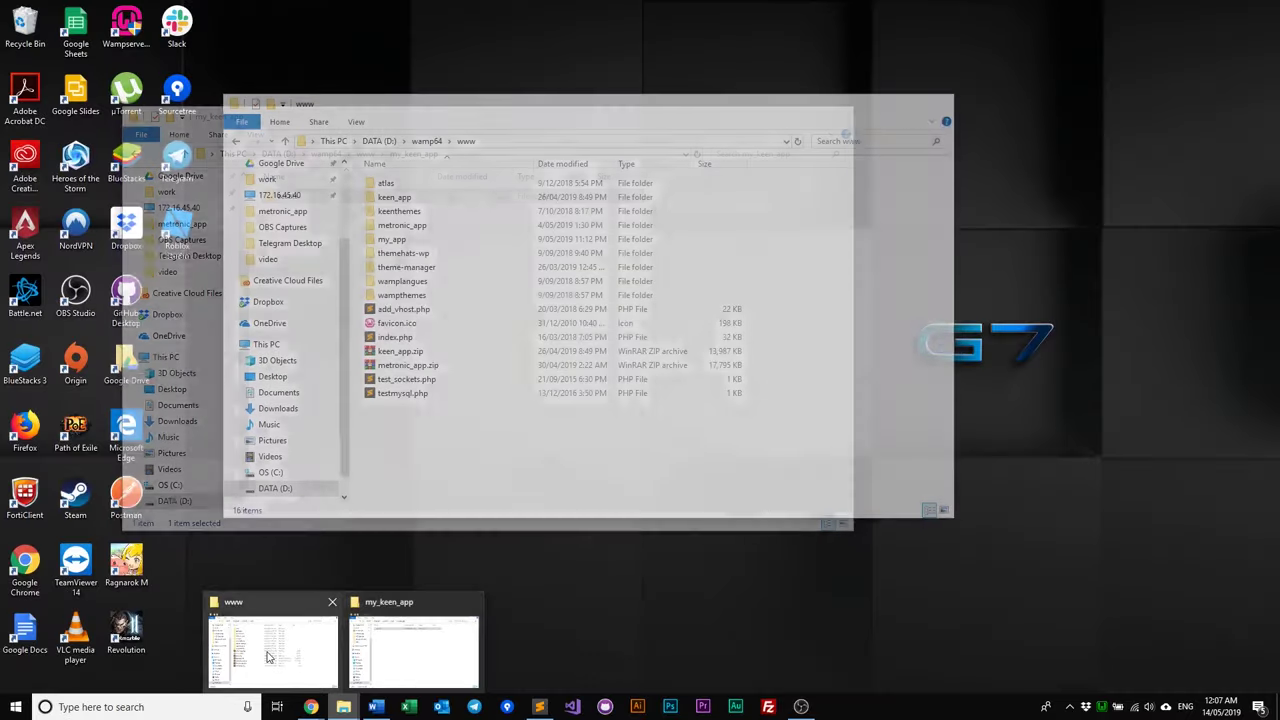
{"action": "left_click", "coordinate": [267, 657]}
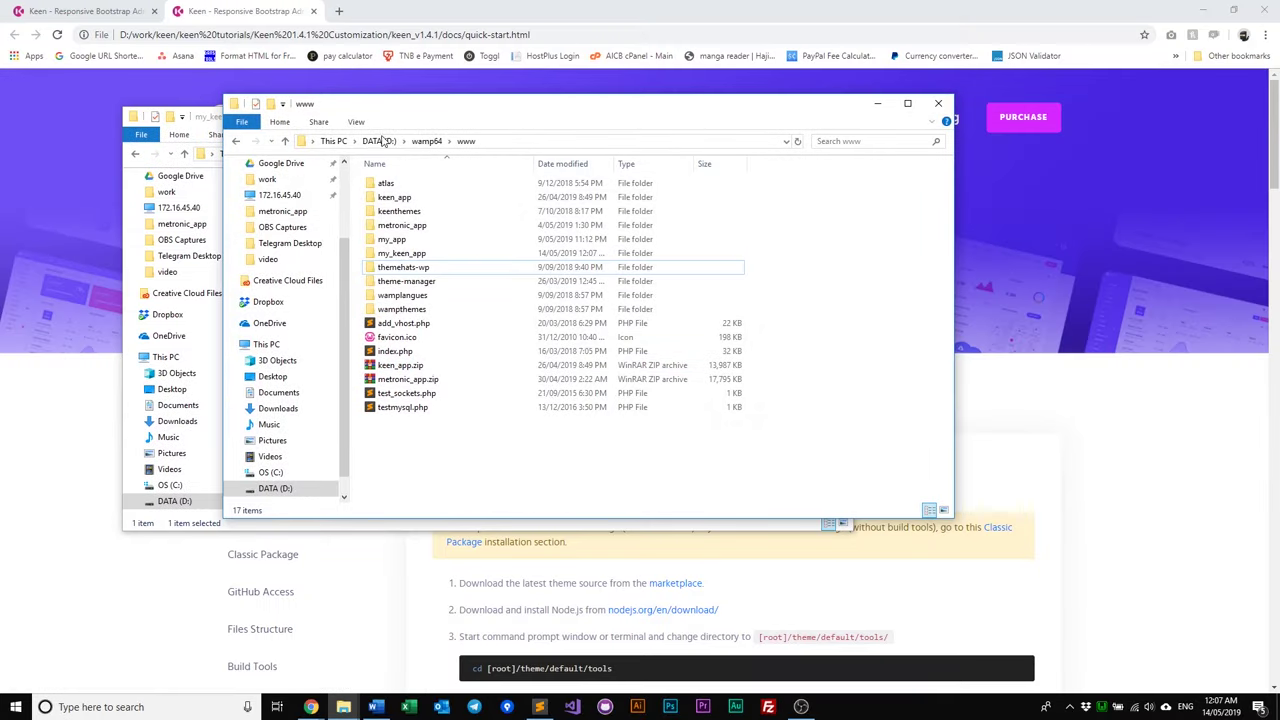
{"action": "left_click_drag", "start_coordinate": [519, 111], "coordinate": [567, 135]}
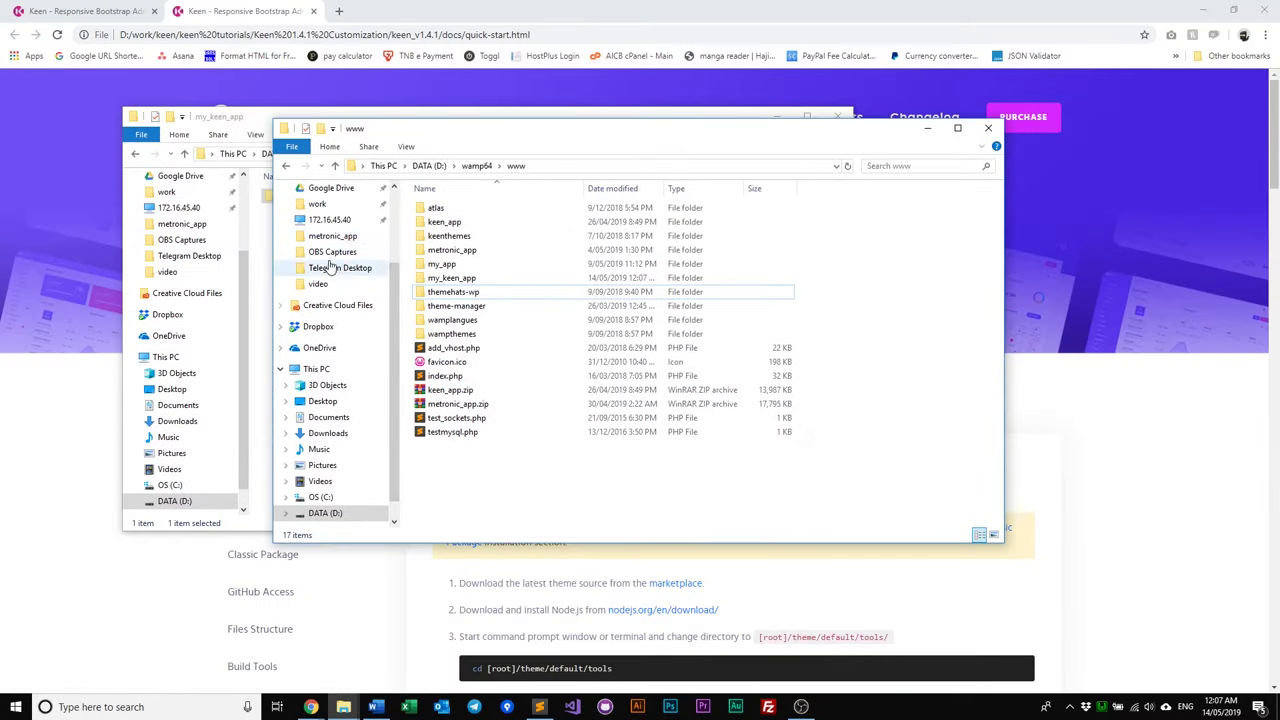
Return the my_keen_app window to the Keen package's theme folder and open its default folder.
{"action": "left_click", "coordinate": [265, 119]}
{"action": "key", "text": "alt+Left"}
{"action": "key", "text": "alt+Left"}
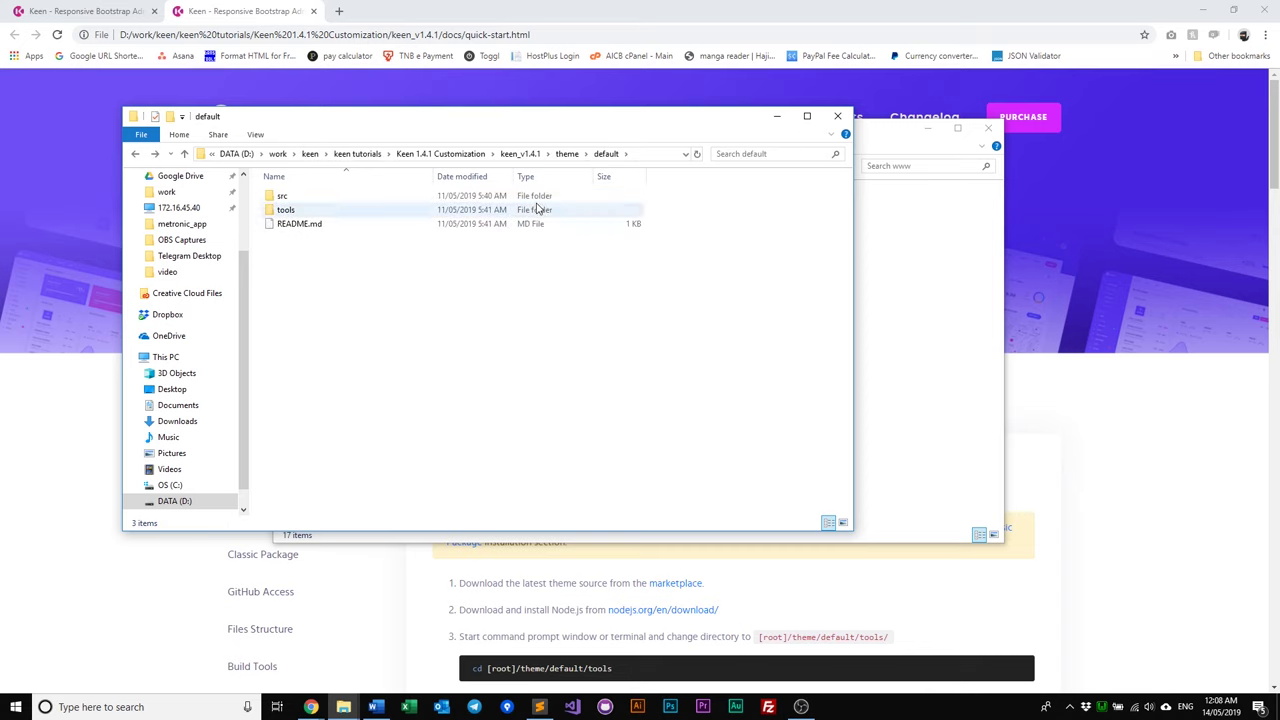
{"action": "left_click", "coordinate": [565, 155]}
{"action": "double_click", "coordinate": [314, 223]}
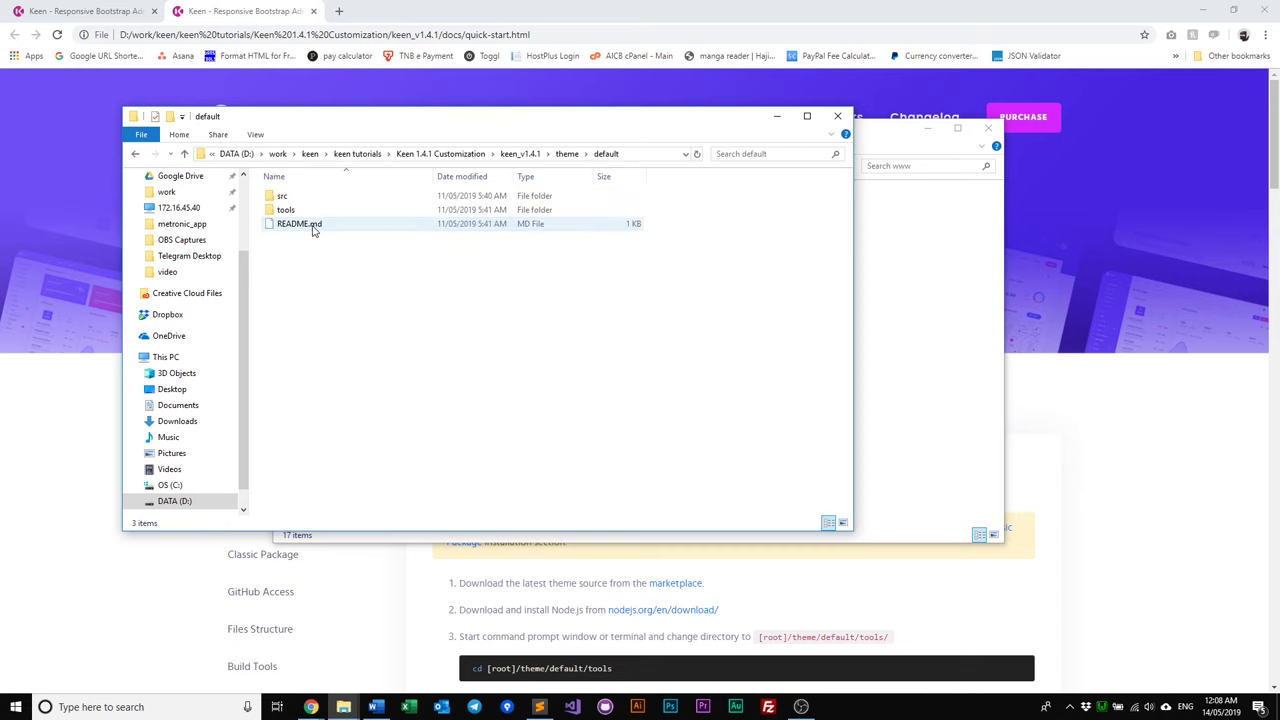
Copy the default folder from the Keen package's theme folder into the my_keen_app folder.
{"action": "key", "text": "alt+Left"}
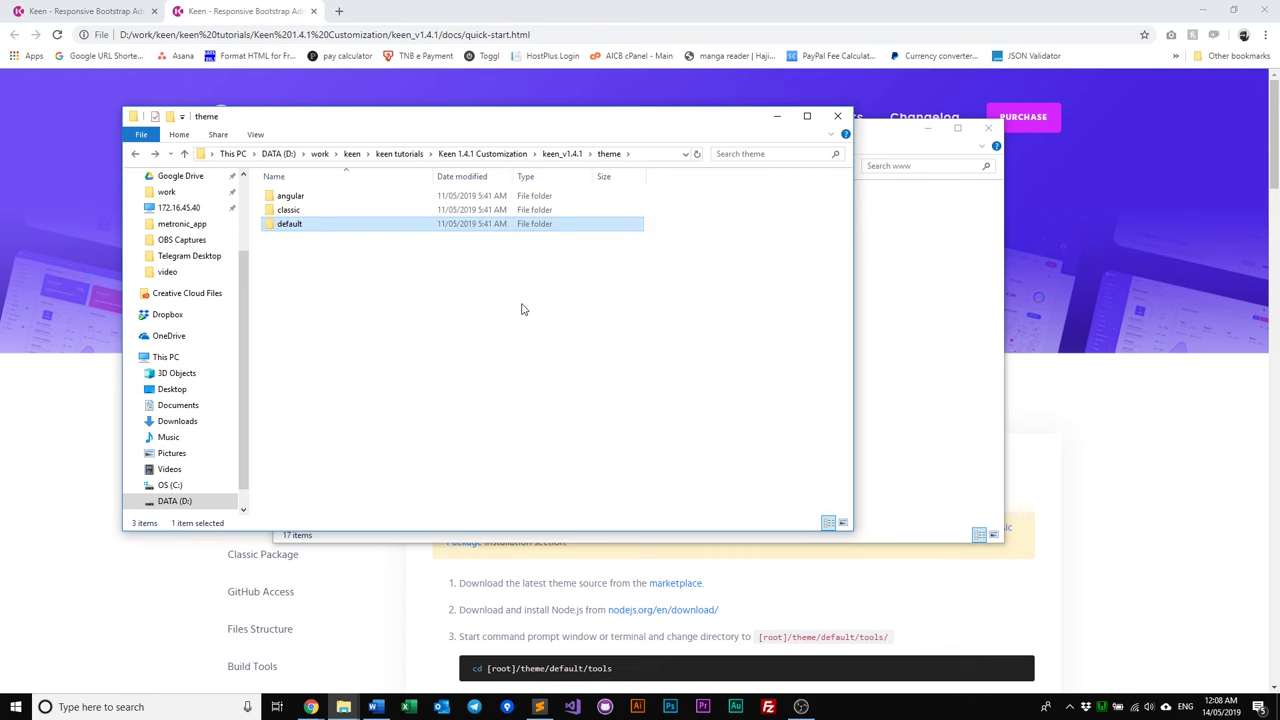
{"action": "left_click", "coordinate": [906, 332]}
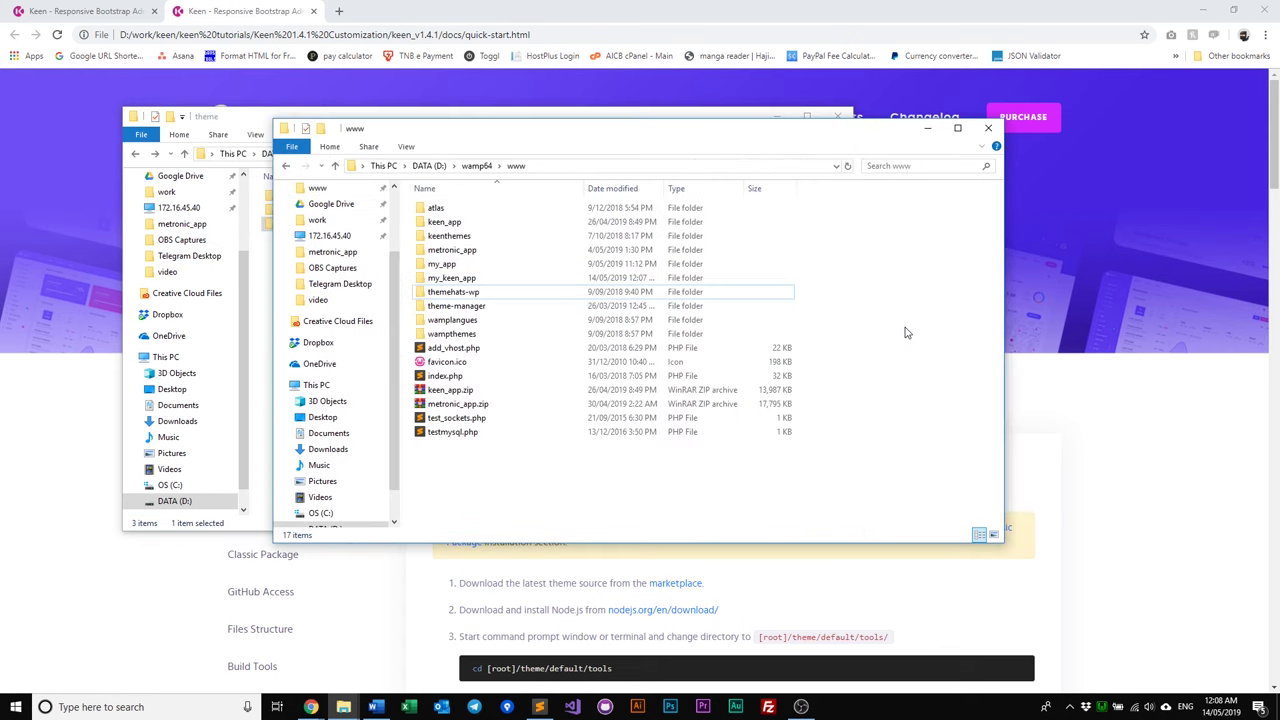
{"action": "double_click", "coordinate": [540, 279]}
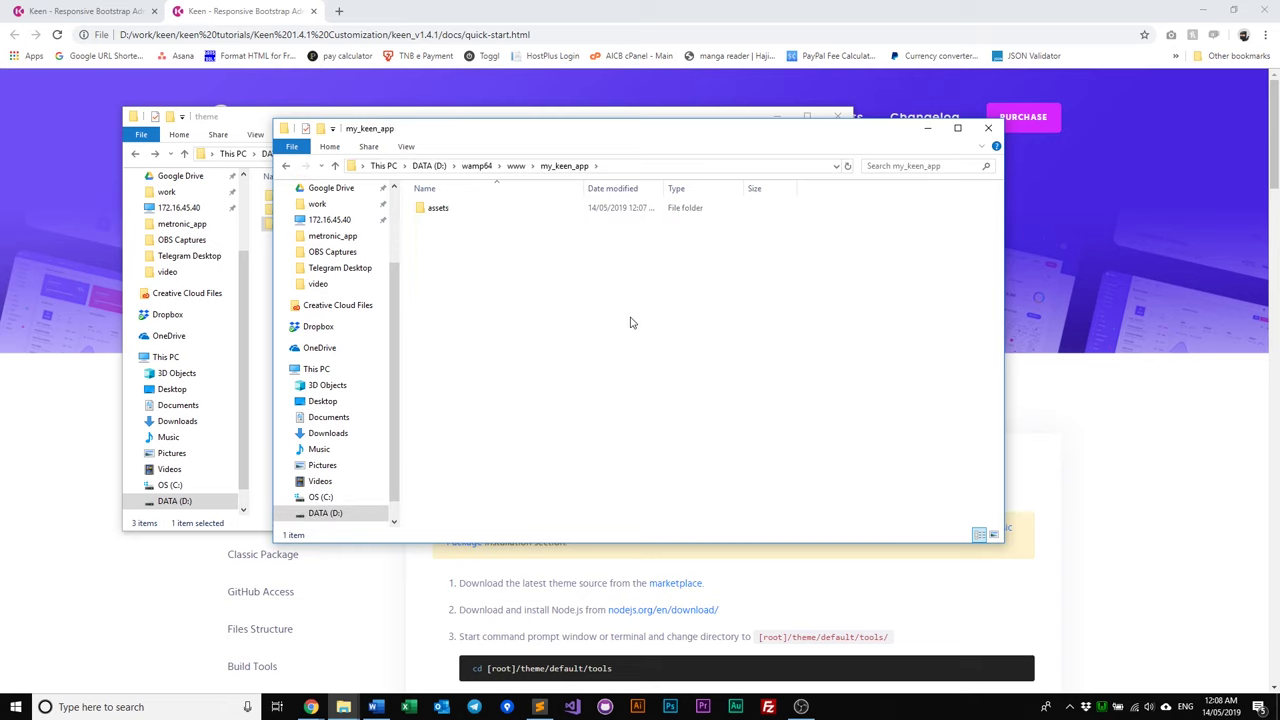
{"action": "key", "text": "ctrl+v"}
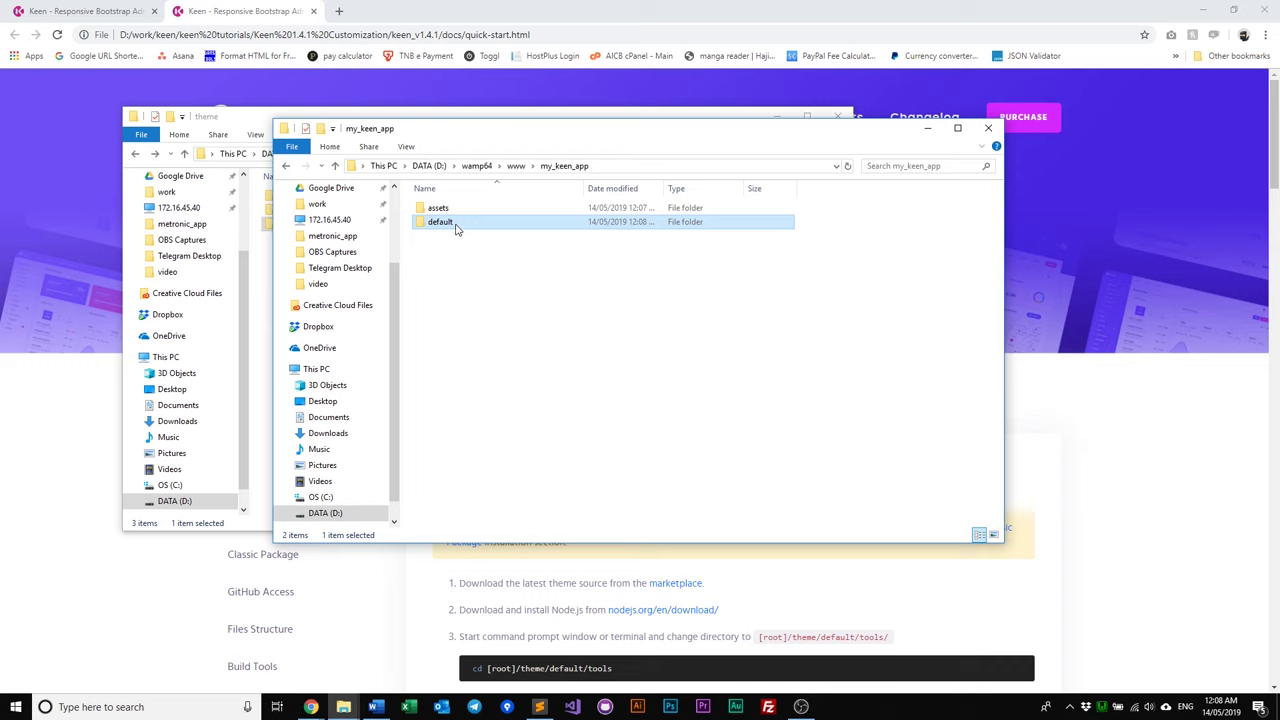
Rename the copied default folder in my_keen_app as keen_source.
{"action": "key", "text": "F2"}
{"action": "type", "text": "keen_"}
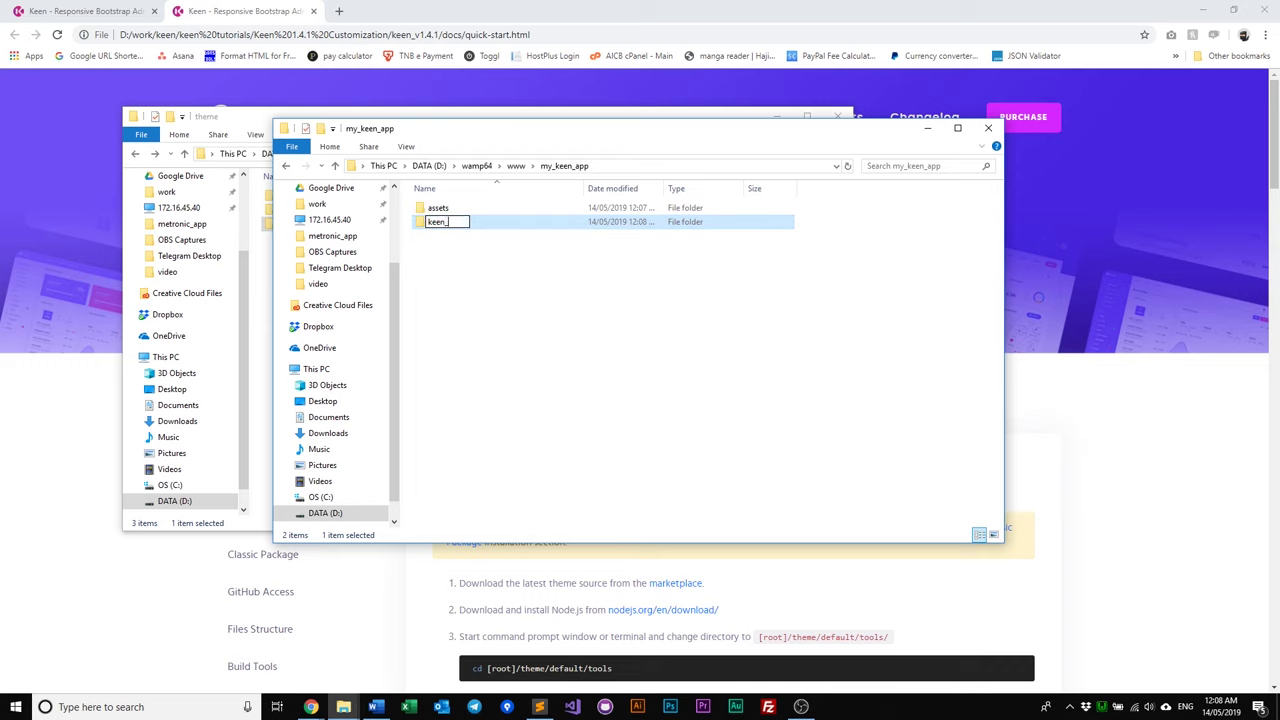
{"action": "type", "text": "source"}
{"action": "key", "text": "Return"}
Open a command prompt in the tools folder inside keen_source and run yarn to install the dependencies.
{"action": "double_click", "coordinate": [456, 222]}
{"action": "double_click", "coordinate": [456, 222]}
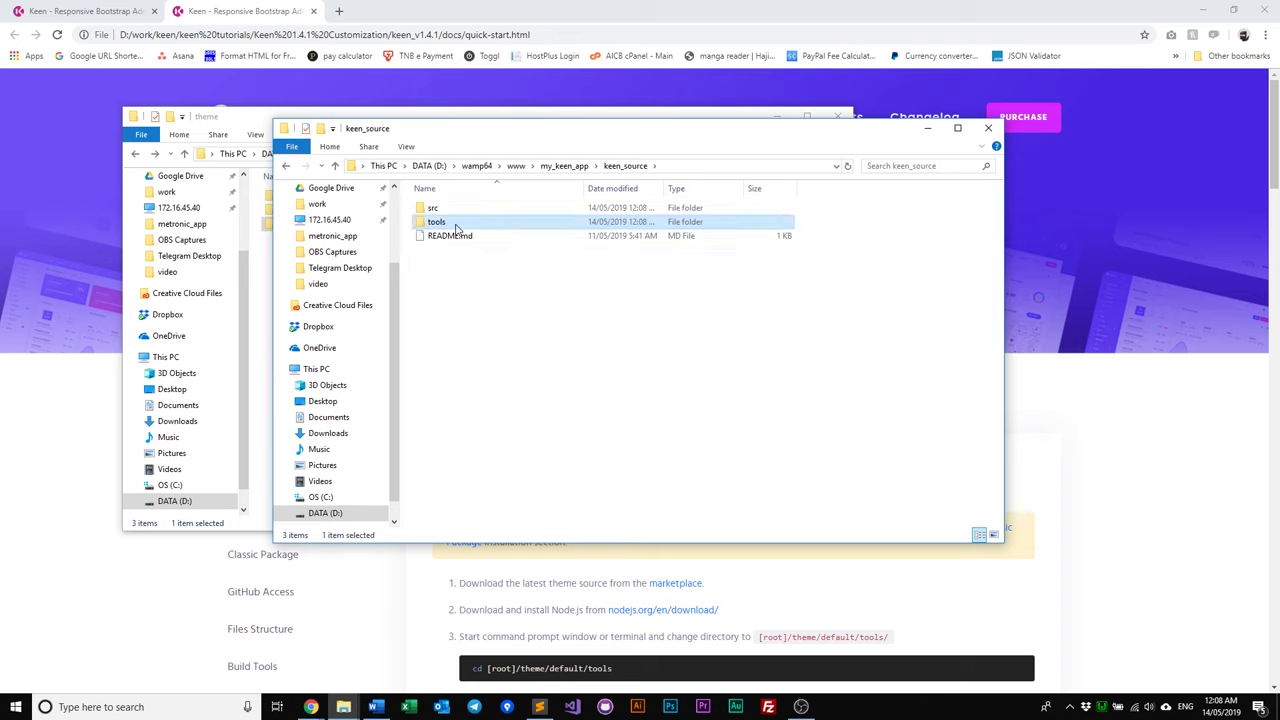
{"action": "left_click", "coordinate": [726, 168]}
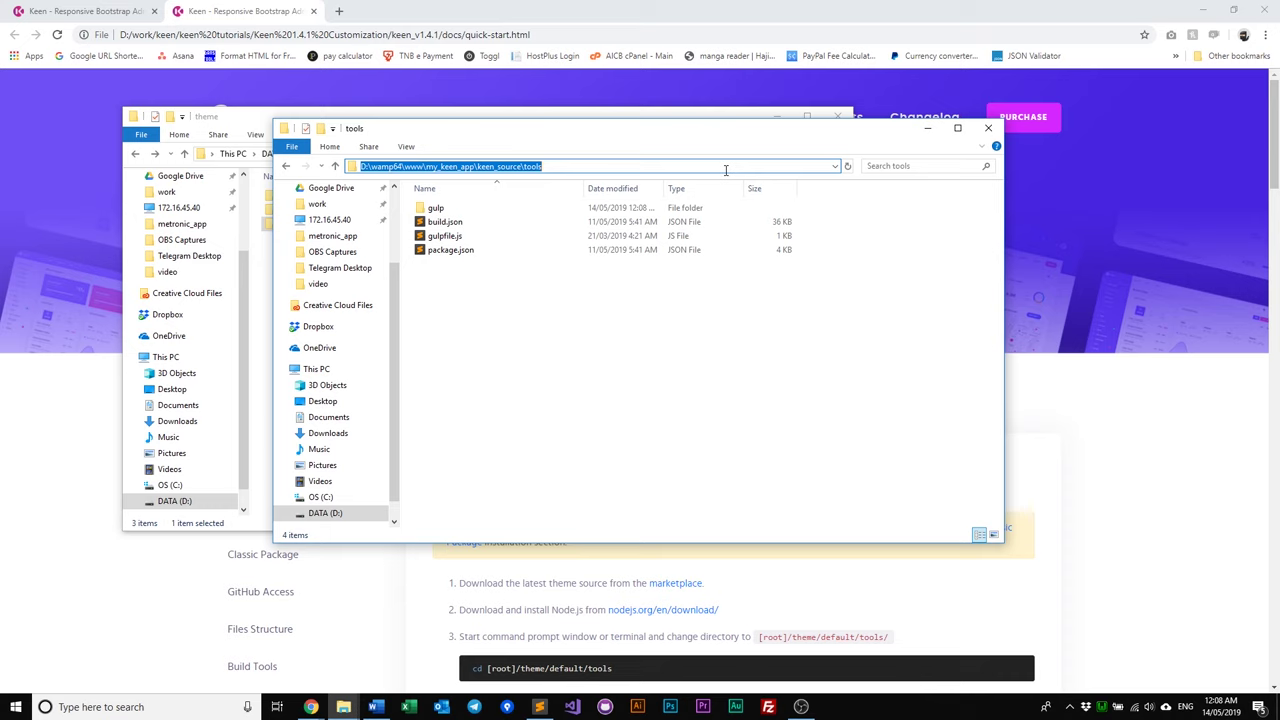
{"action": "type", "text": "cmd"}
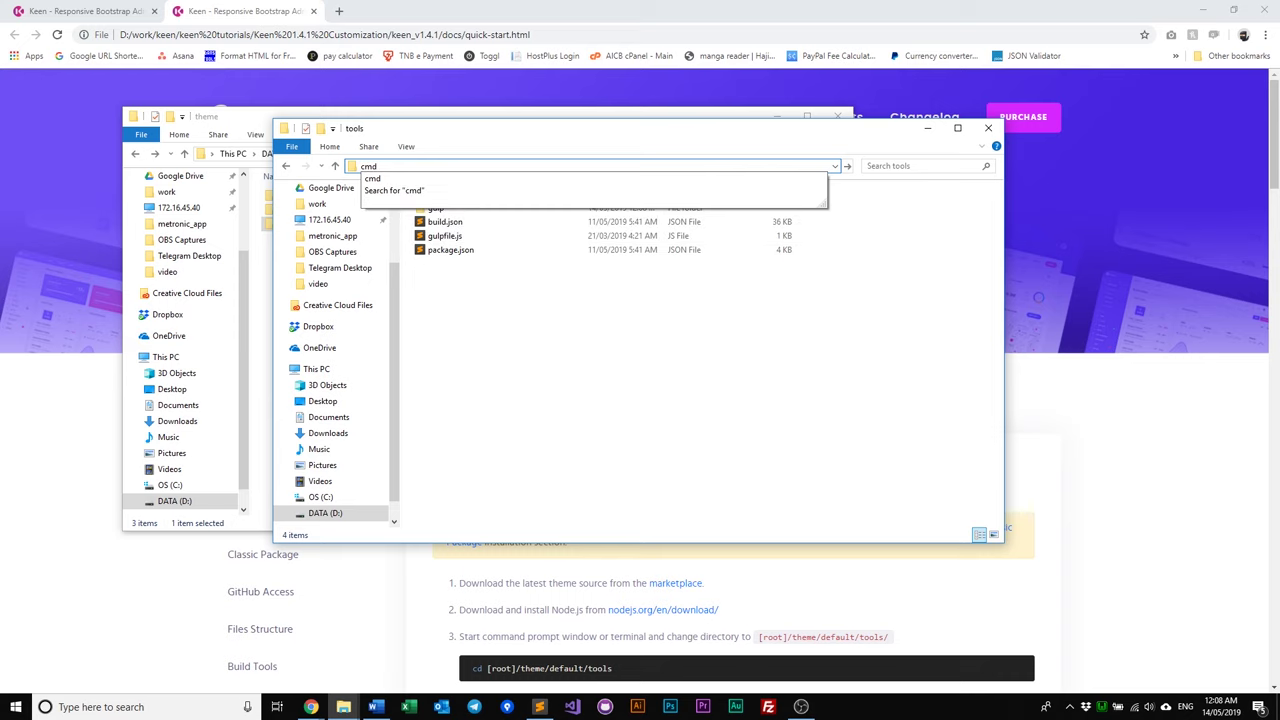
{"action": "key", "text": "Return"}
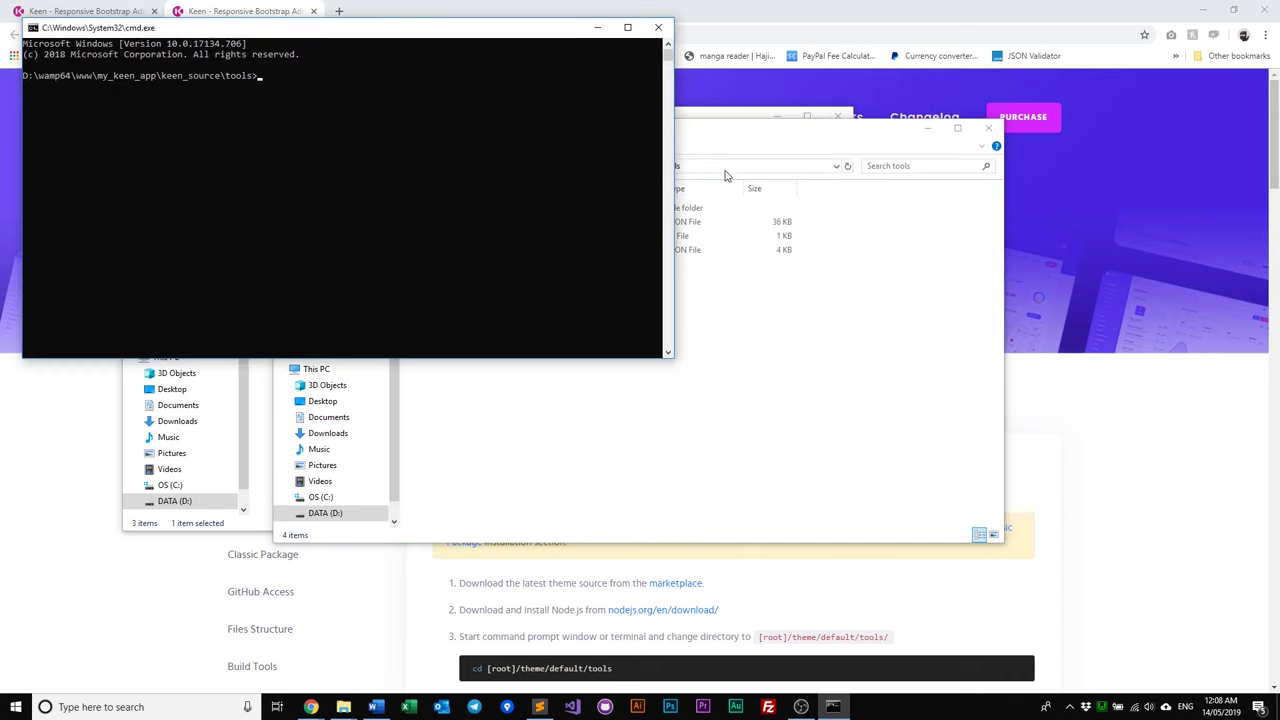
{"action": "type", "text": "yarn"}
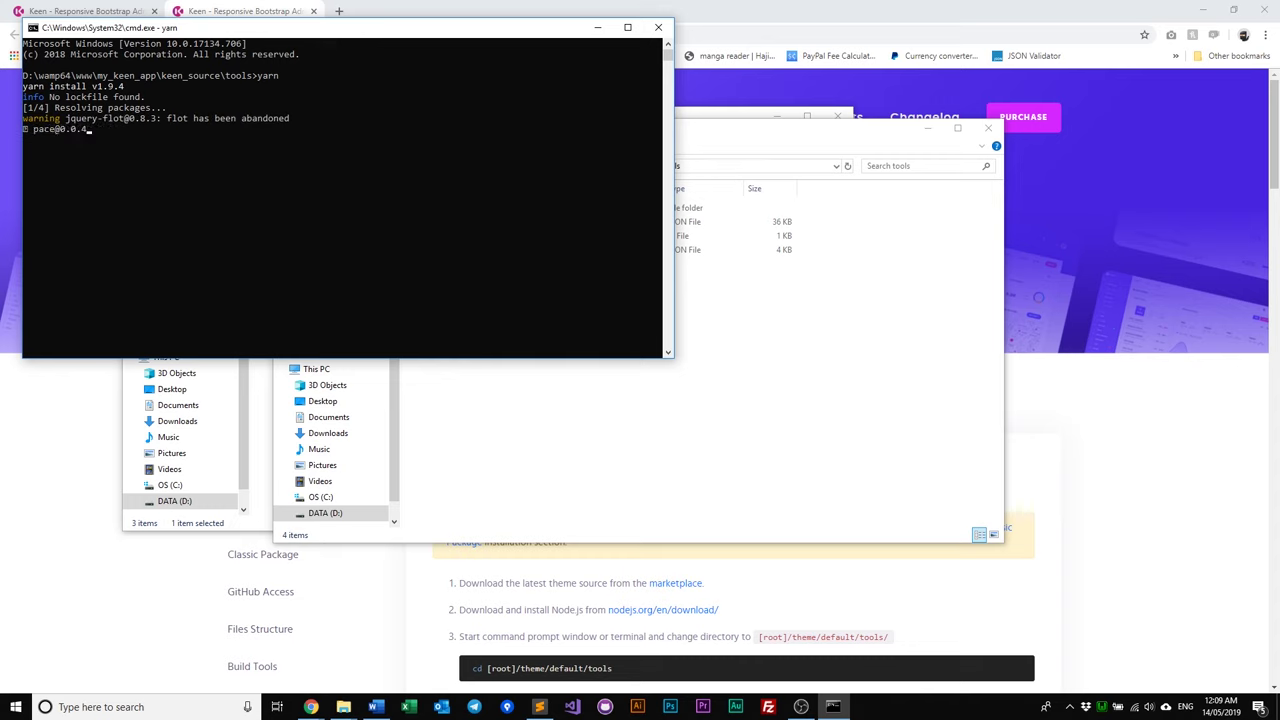
Browse keen_source's src folder down through assets, sass and theme to the core folder.
{"action": "left_click", "coordinate": [557, 509]}
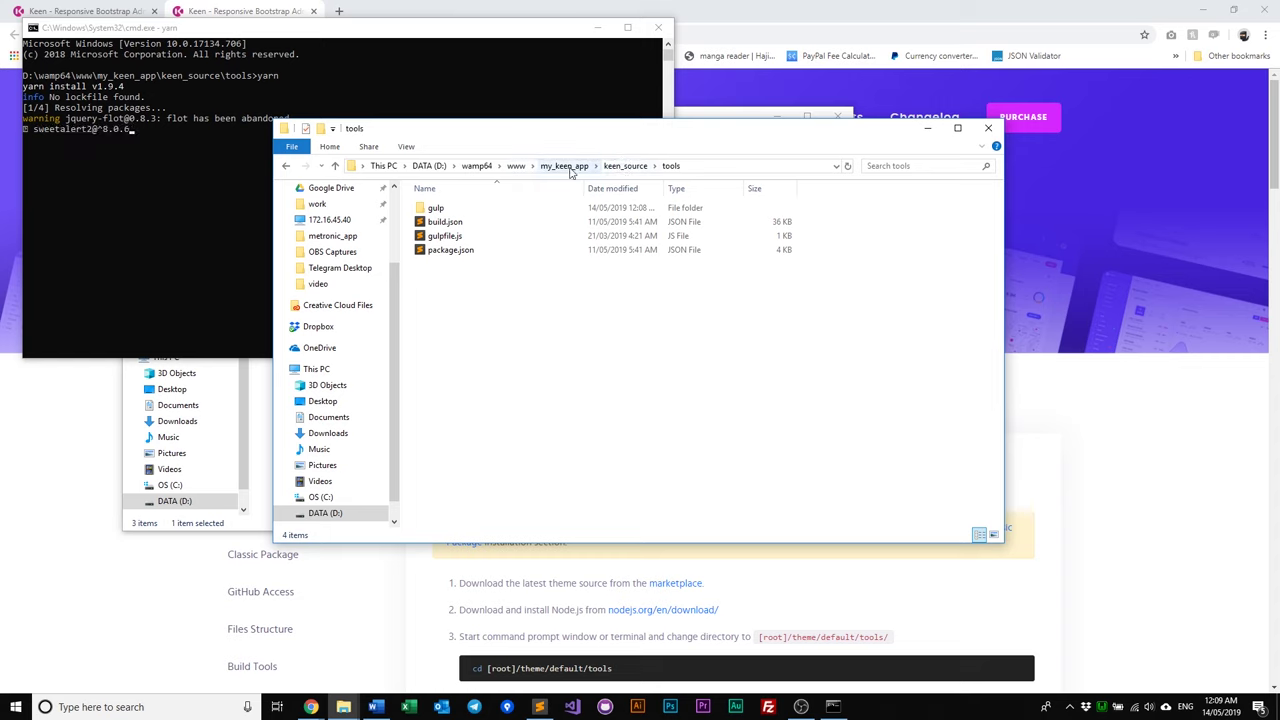
{"action": "left_click", "coordinate": [626, 167]}
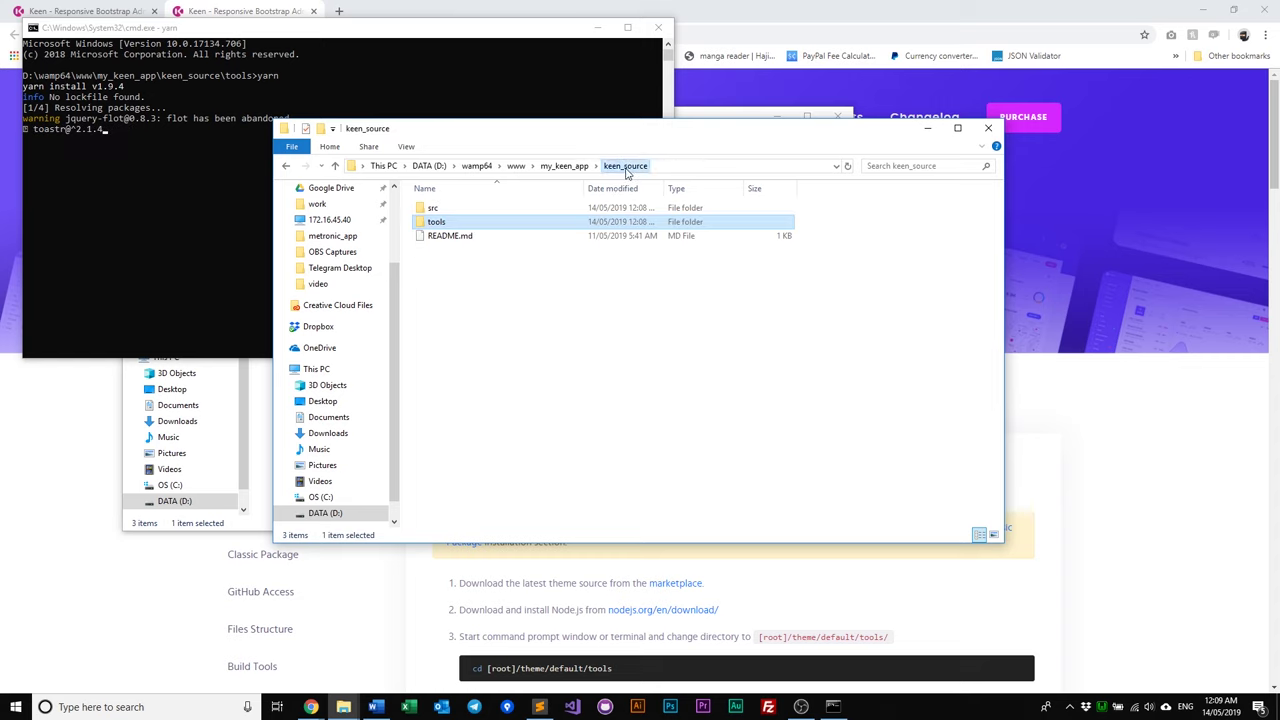
{"action": "double_click", "coordinate": [508, 209]}
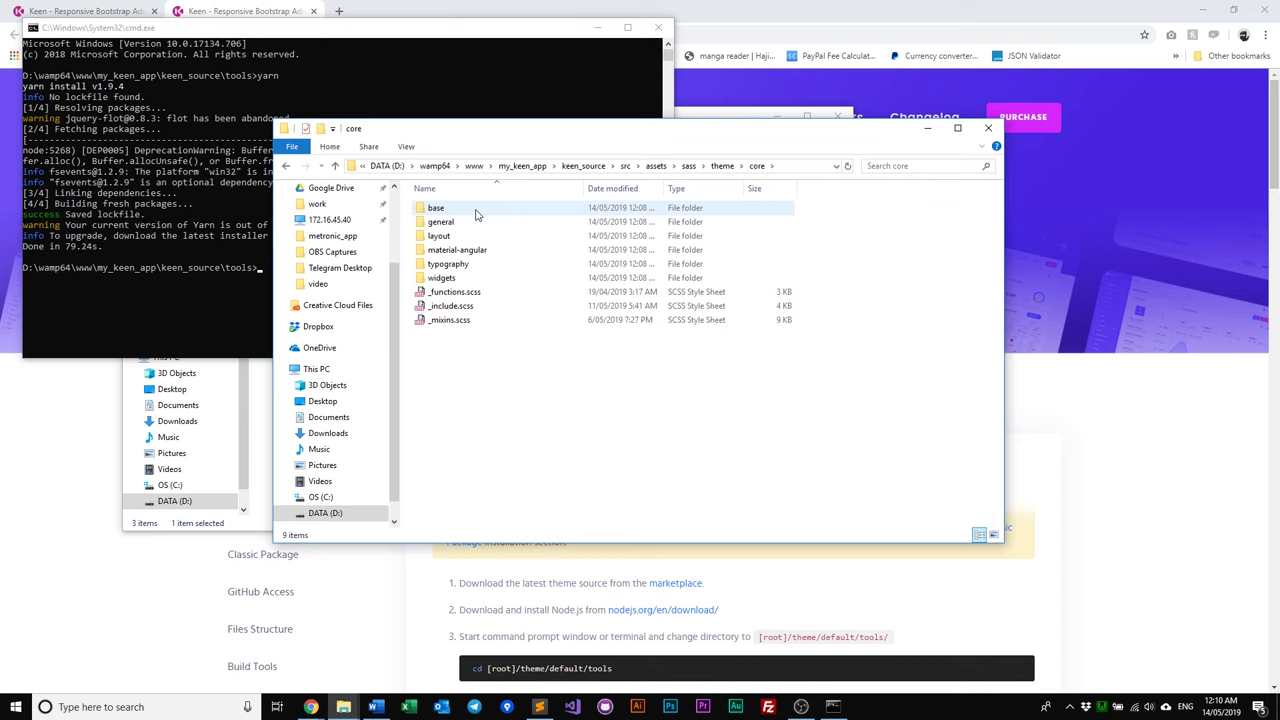
Switch to Chrome and look through the demo previews on the Keen product page, from the Default Demo to Demo 9.
{"action": "left_click", "coordinate": [311, 707]}
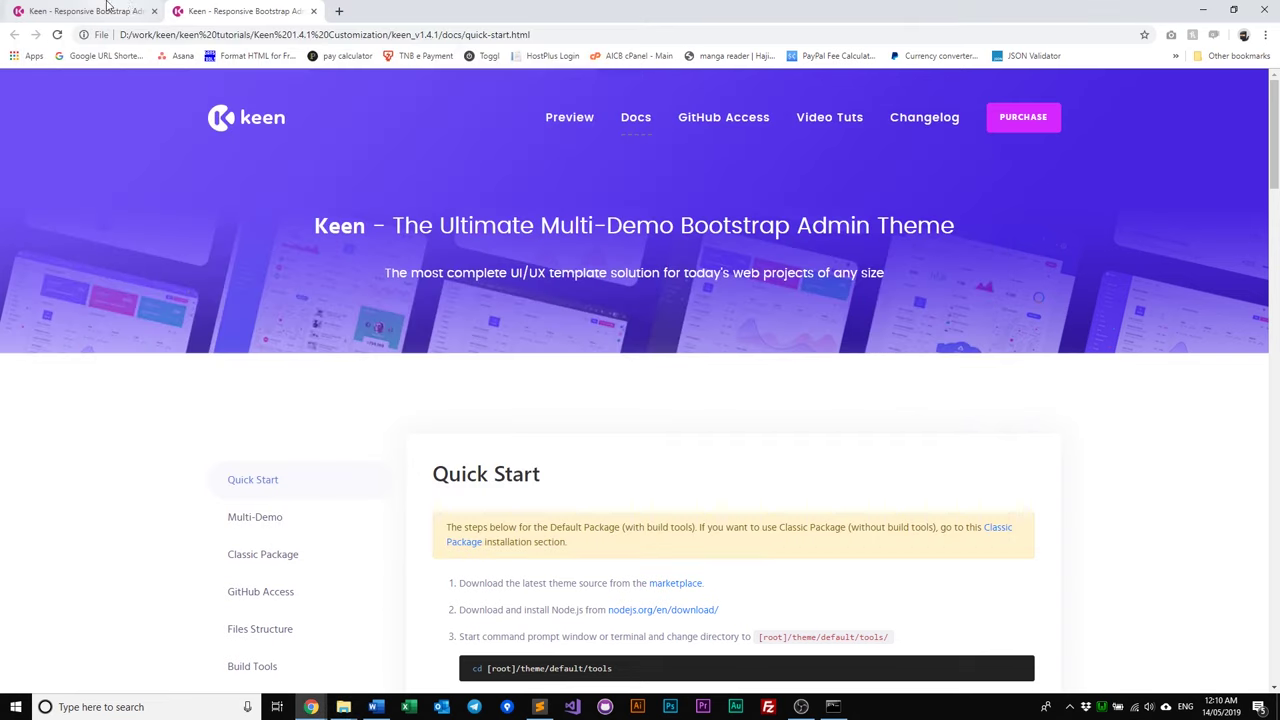
{"action": "left_click", "coordinate": [90, 11]}
{"action": "scroll", "coordinate": [354, 397], "scroll_direction": "down", "scroll_amount": 3}
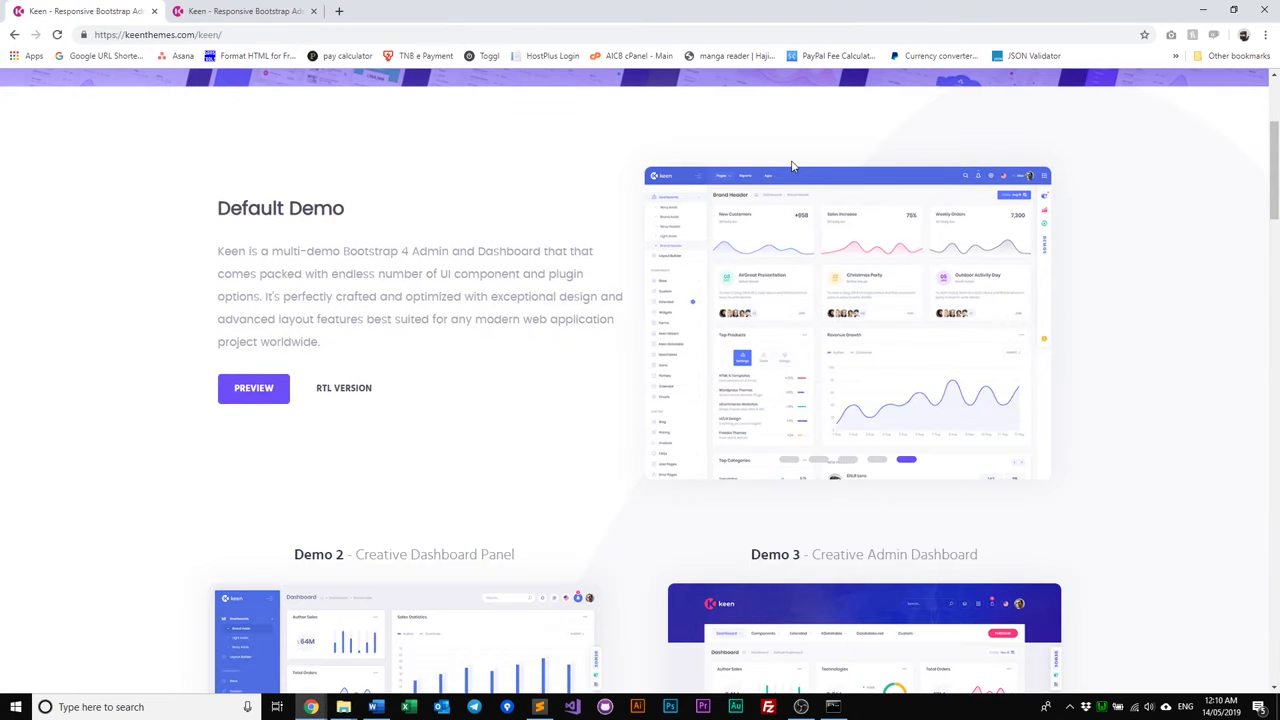
{"action": "scroll", "coordinate": [752, 287], "scroll_direction": "down", "scroll_amount": 5}
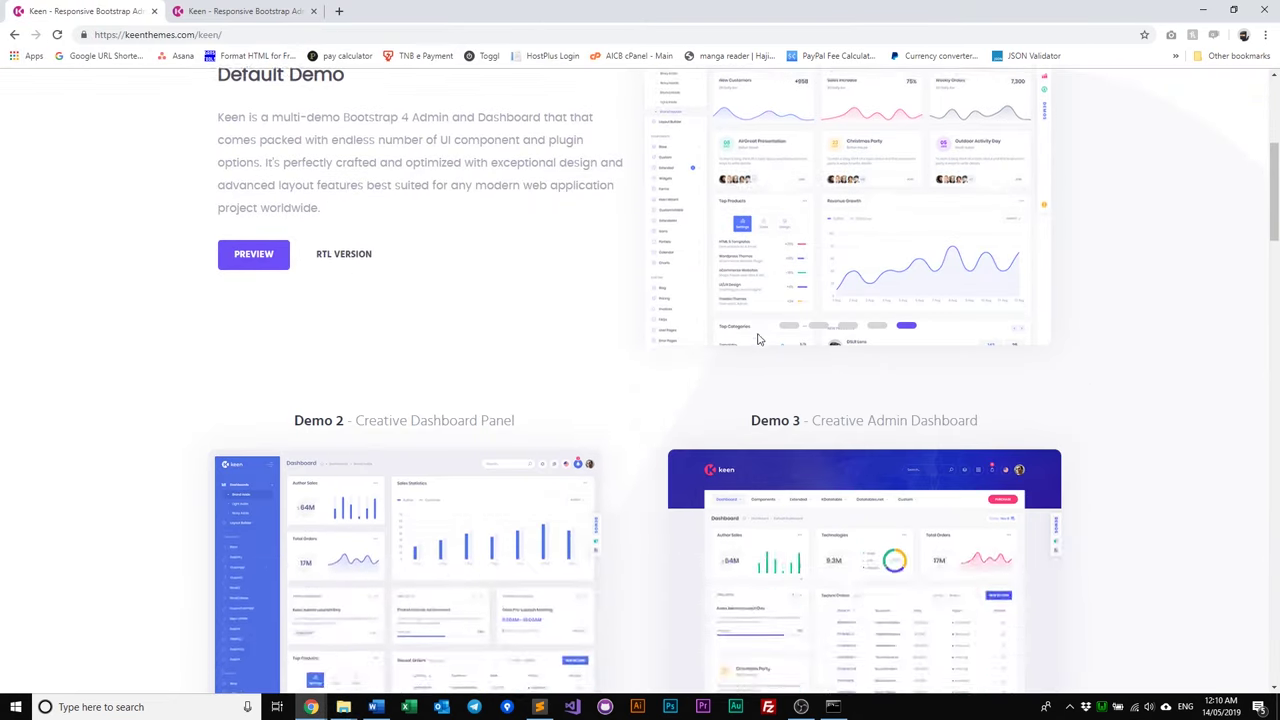
{"action": "scroll", "coordinate": [484, 222], "scroll_direction": "down", "scroll_amount": 7}
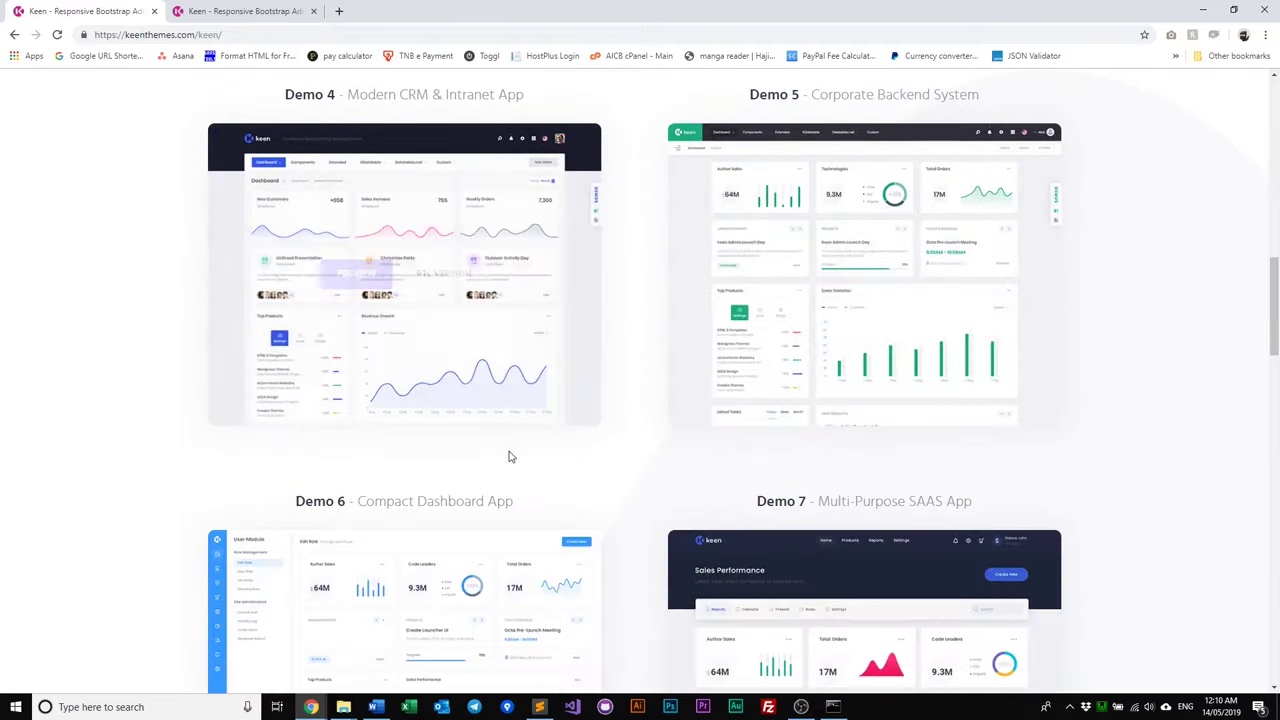
{"action": "scroll", "coordinate": [517, 455], "scroll_direction": "down", "scroll_amount": 2}
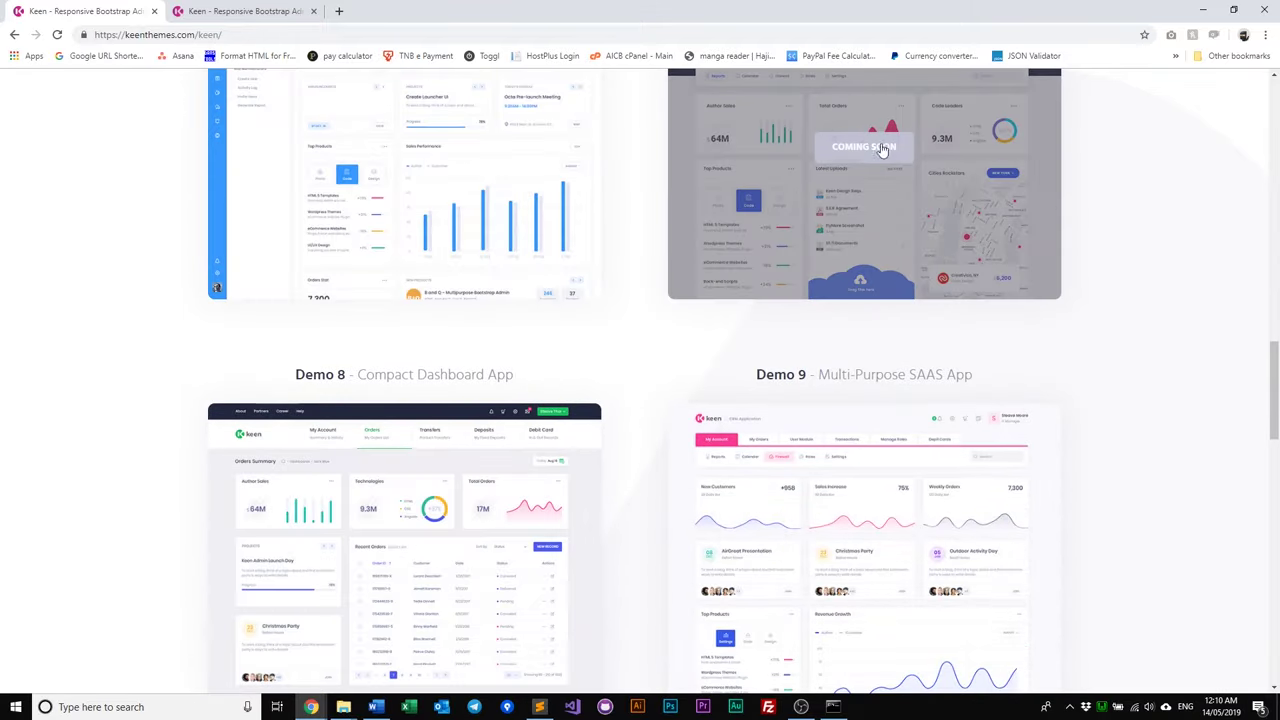
{"action": "scroll", "coordinate": [563, 346], "scroll_direction": "up", "scroll_amount": 5}
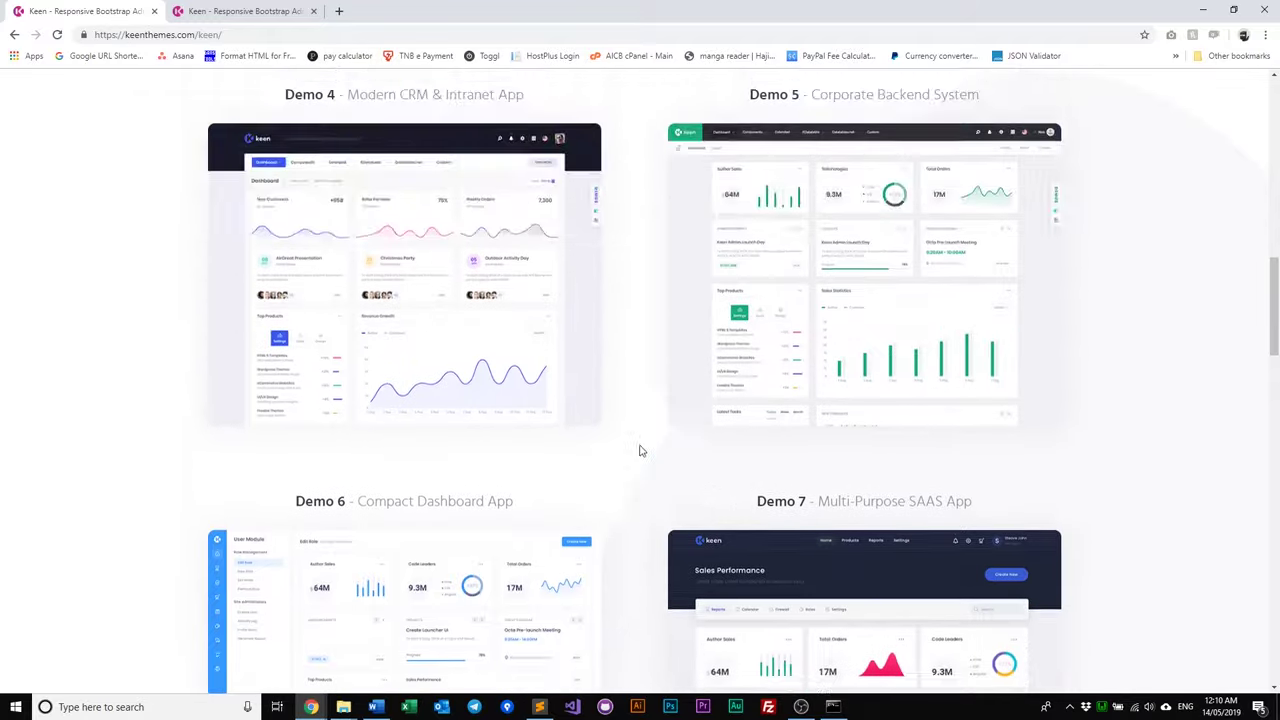
{"action": "scroll", "coordinate": [357, 480], "scroll_direction": "down", "scroll_amount": 2}
{"action": "scroll", "coordinate": [370, 533], "scroll_direction": "up", "scroll_amount": 2}
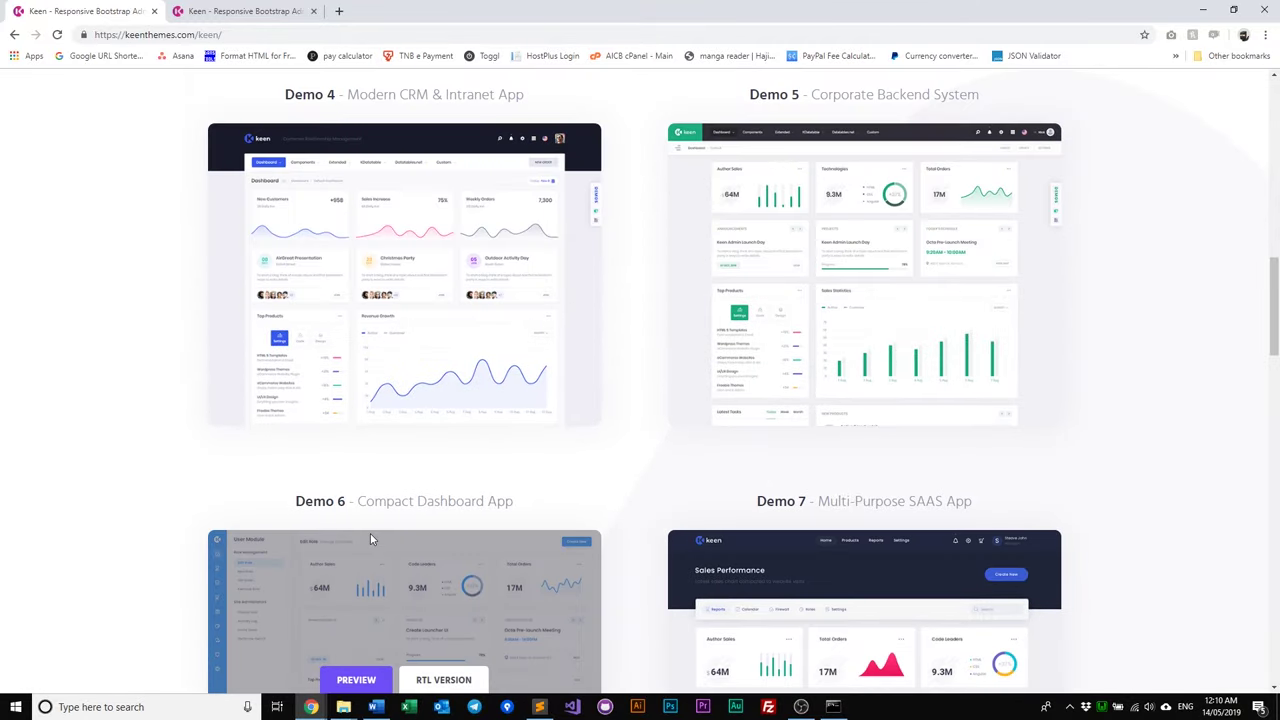
{"action": "scroll", "coordinate": [843, 330], "scroll_direction": "up", "scroll_amount": 2}
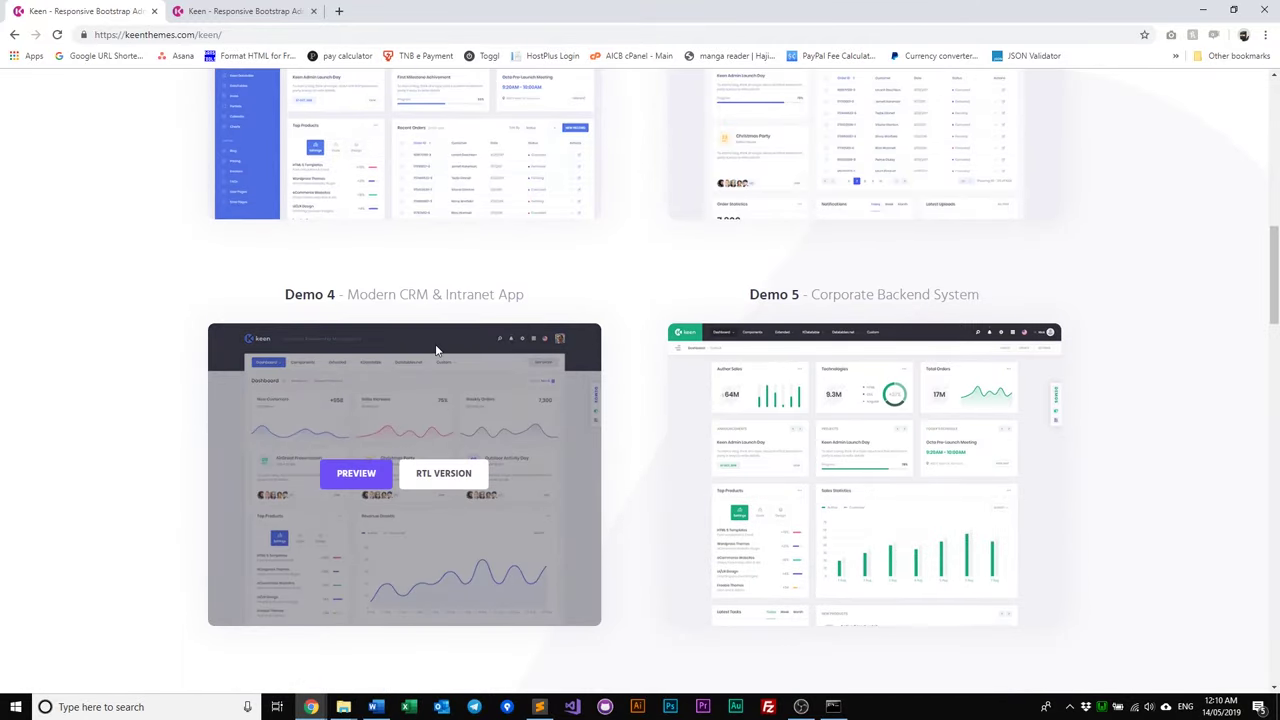
{"action": "scroll", "coordinate": [440, 350], "scroll_direction": "up", "scroll_amount": 1}
{"action": "scroll", "coordinate": [447, 345], "scroll_direction": "up", "scroll_amount": 1}
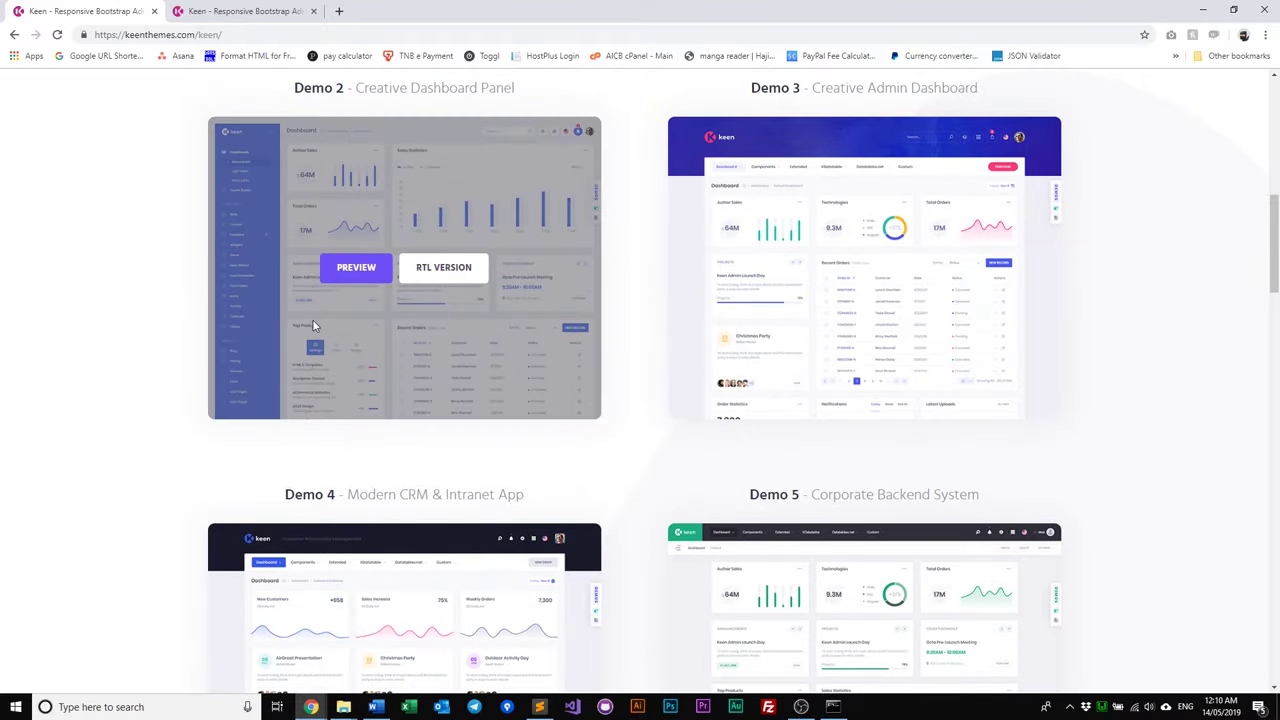
{"action": "scroll", "coordinate": [366, 366], "scroll_direction": "up", "scroll_amount": 1}
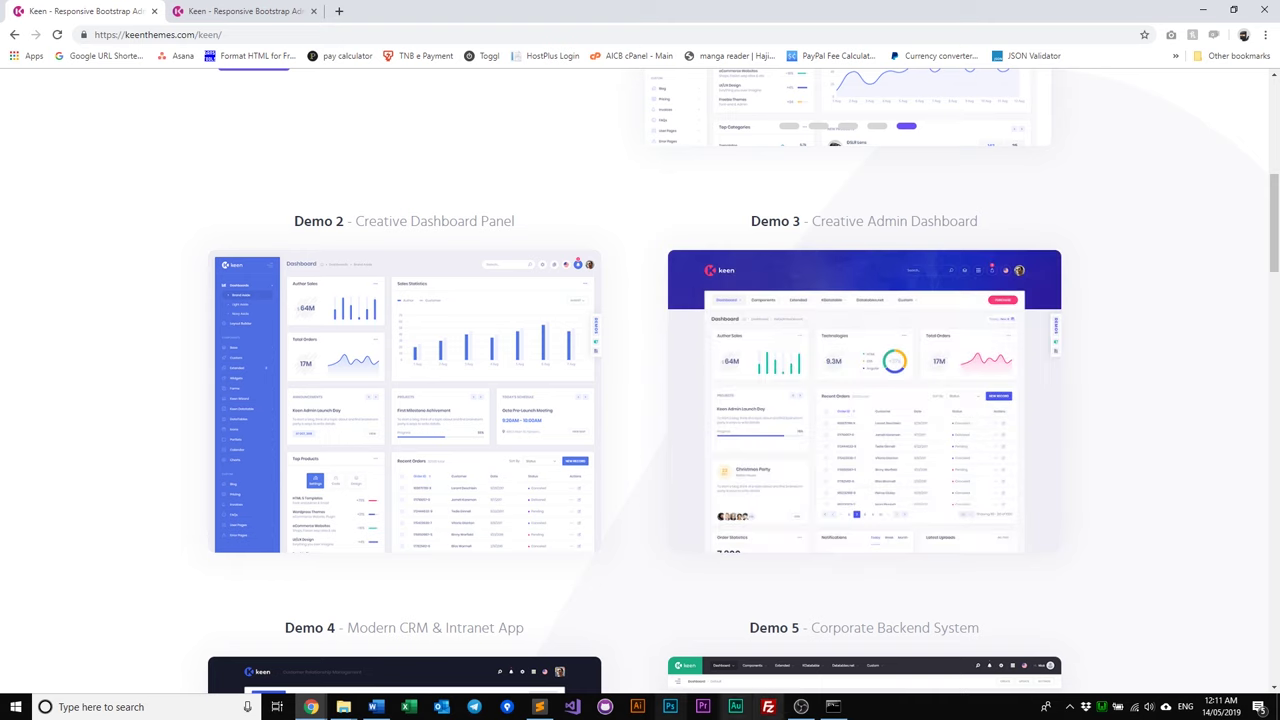
Switch back to the command prompt and run gulp in keen_source's tools folder.
{"action": "left_click", "coordinate": [833, 706]}
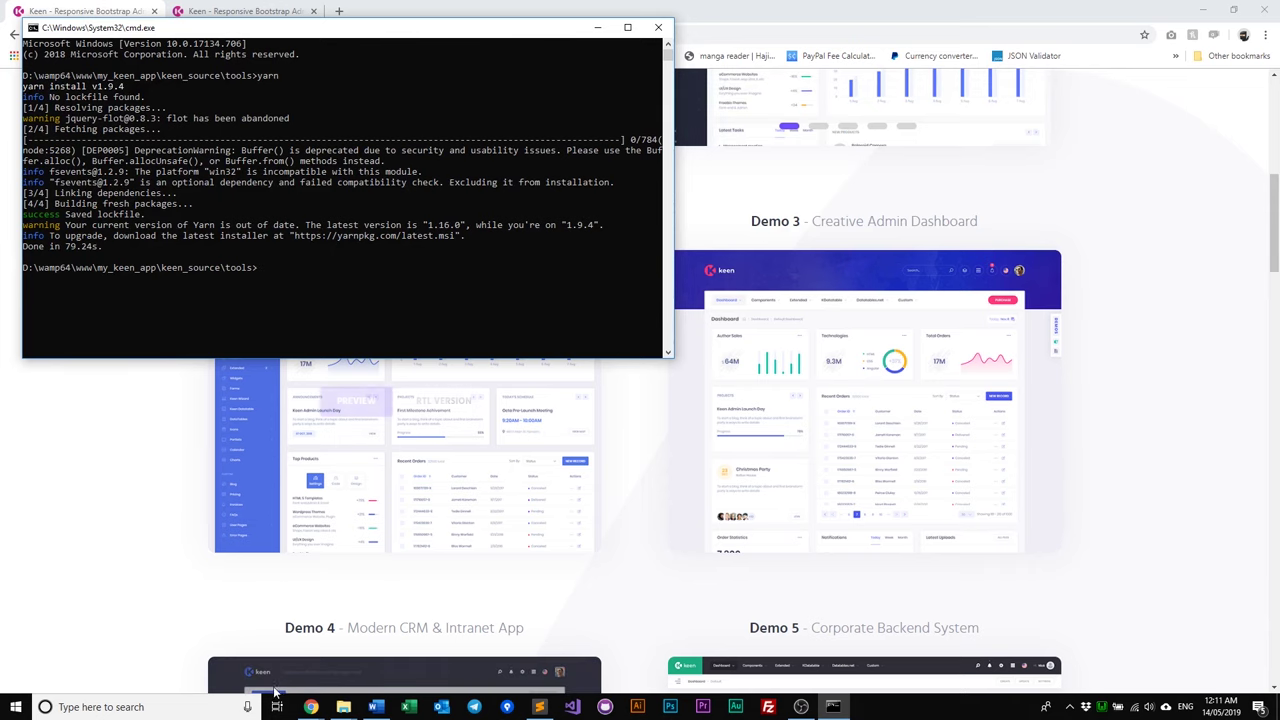
{"action": "left_click", "coordinate": [368, 311]}
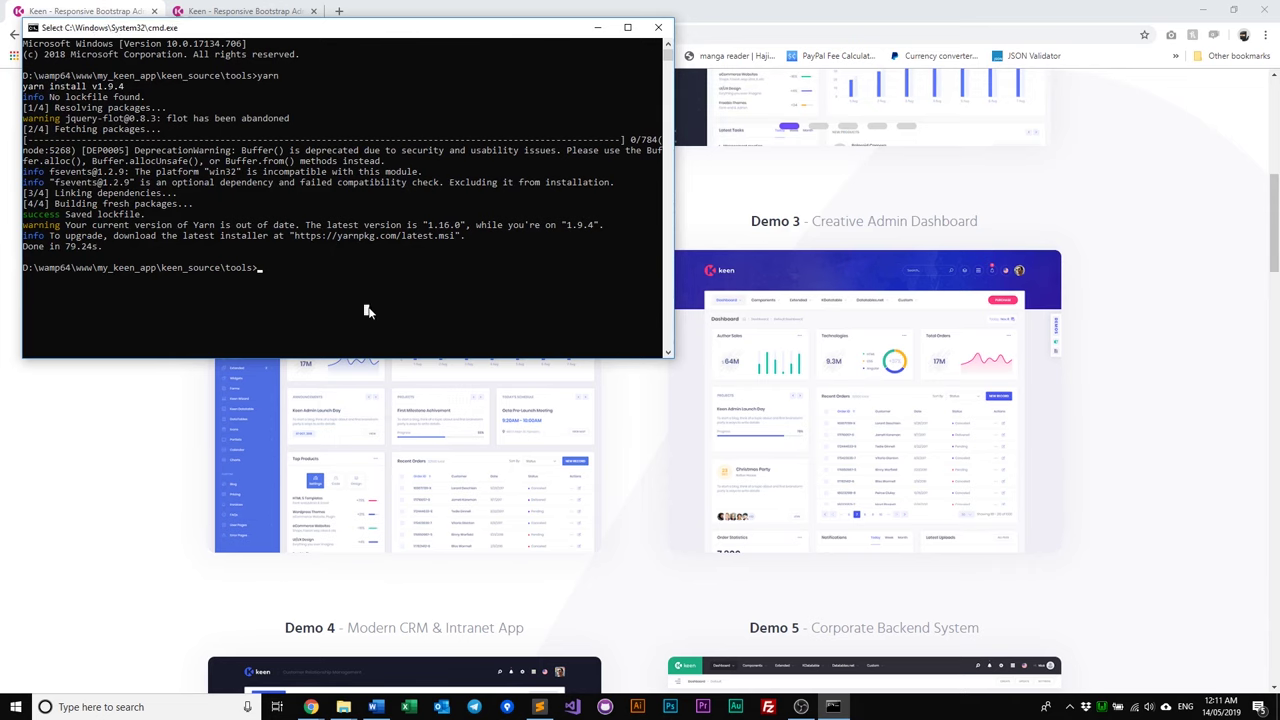
{"action": "type", "text": "gulp"}
{"action": "key", "text": "Return"}
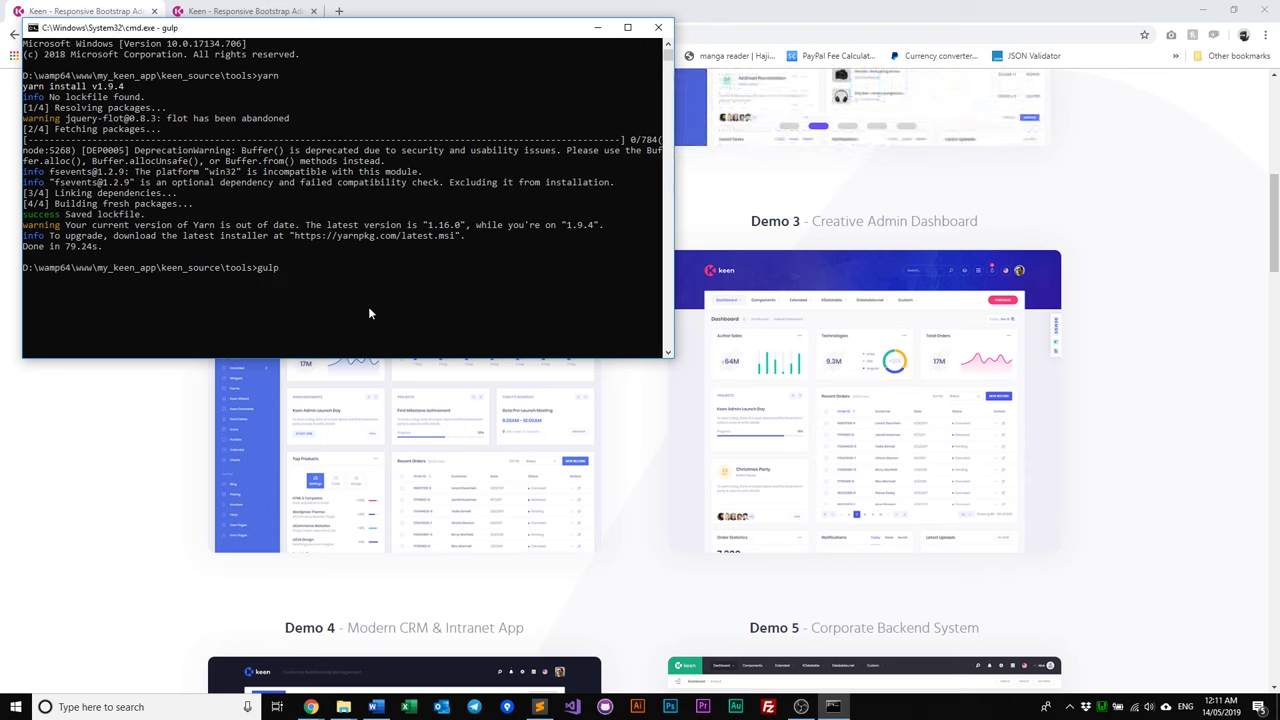
Bring up the core Explorer window, go to keen_source's dist folder, inspect its assets folder and return to dist.
{"action": "left_click", "coordinate": [343, 707]}
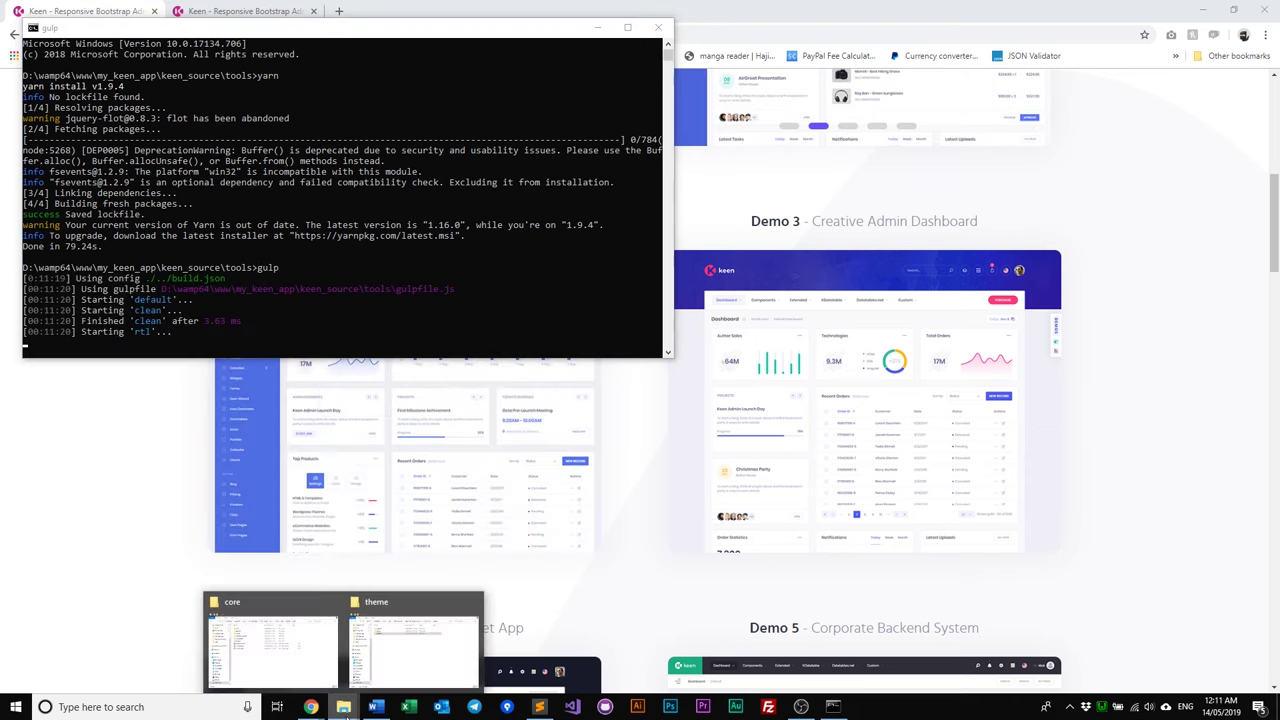
{"action": "left_click", "coordinate": [272, 645]}
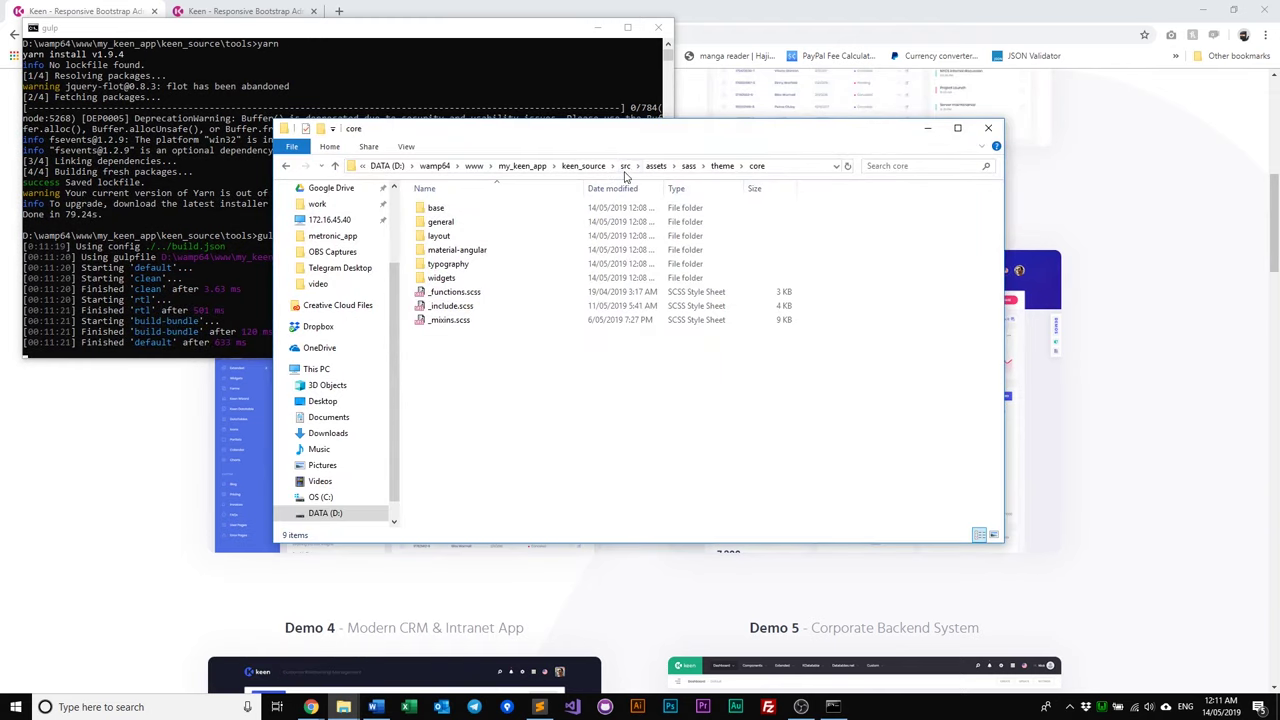
{"action": "left_click", "coordinate": [583, 166]}
{"action": "double_click", "coordinate": [530, 211]}
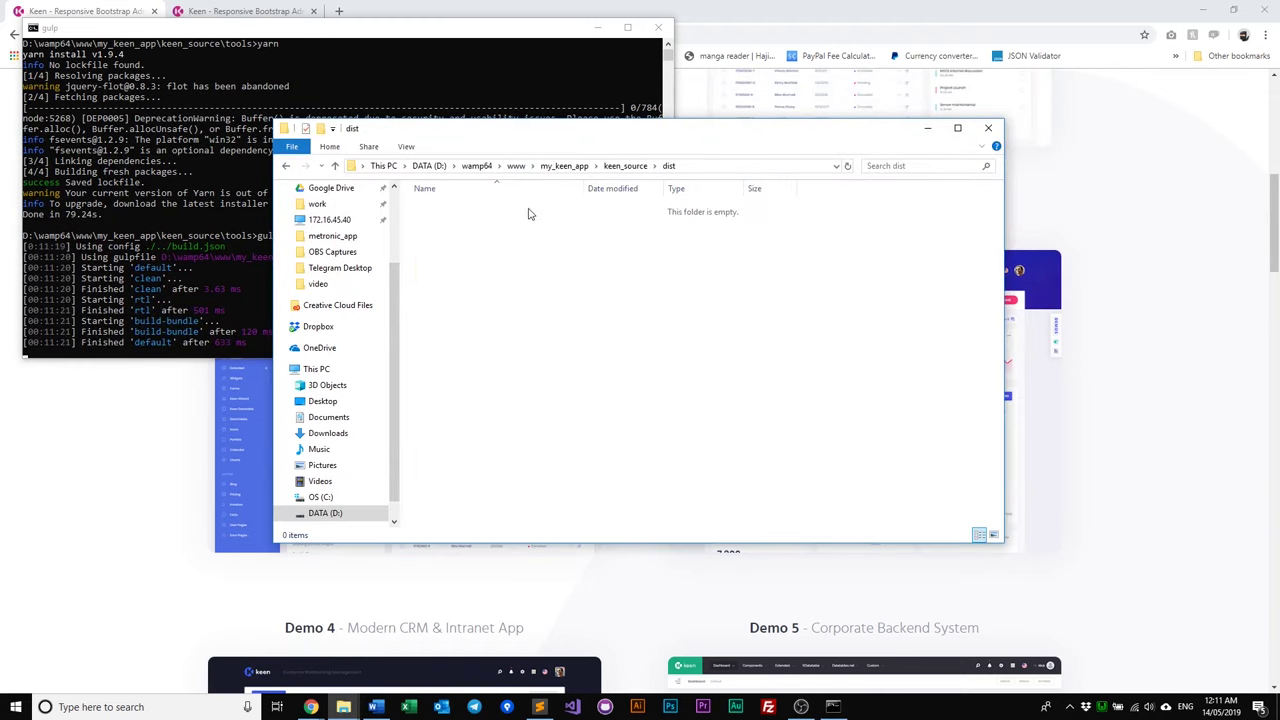
{"action": "left_click", "coordinate": [621, 170]}
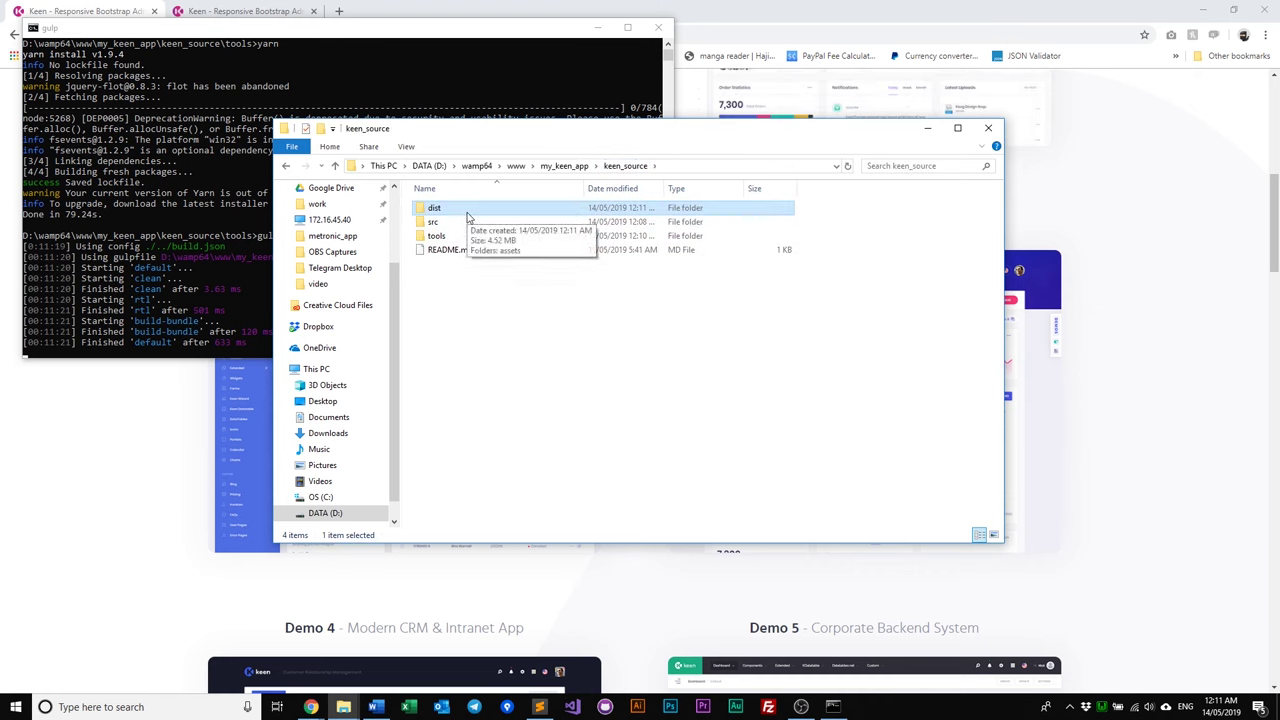
{"action": "double_click", "coordinate": [466, 217]}
{"action": "left_click", "coordinate": [466, 217]}
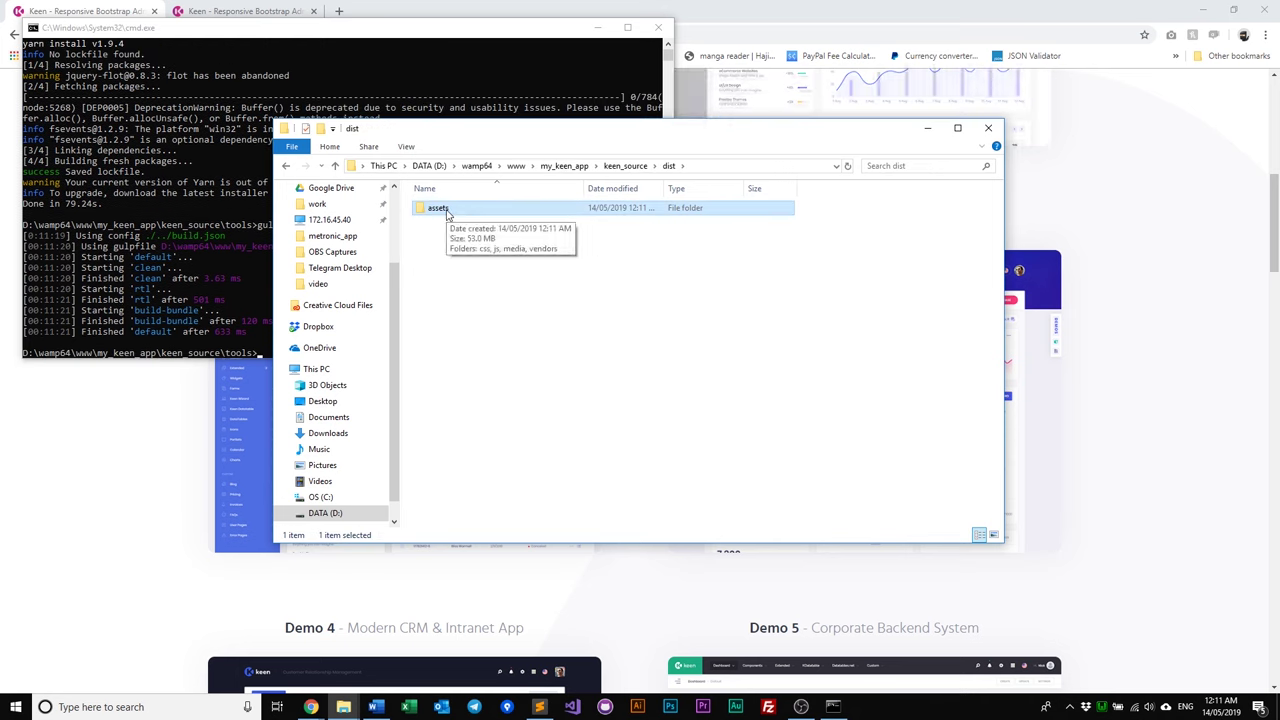
{"action": "double_click", "coordinate": [497, 218]}
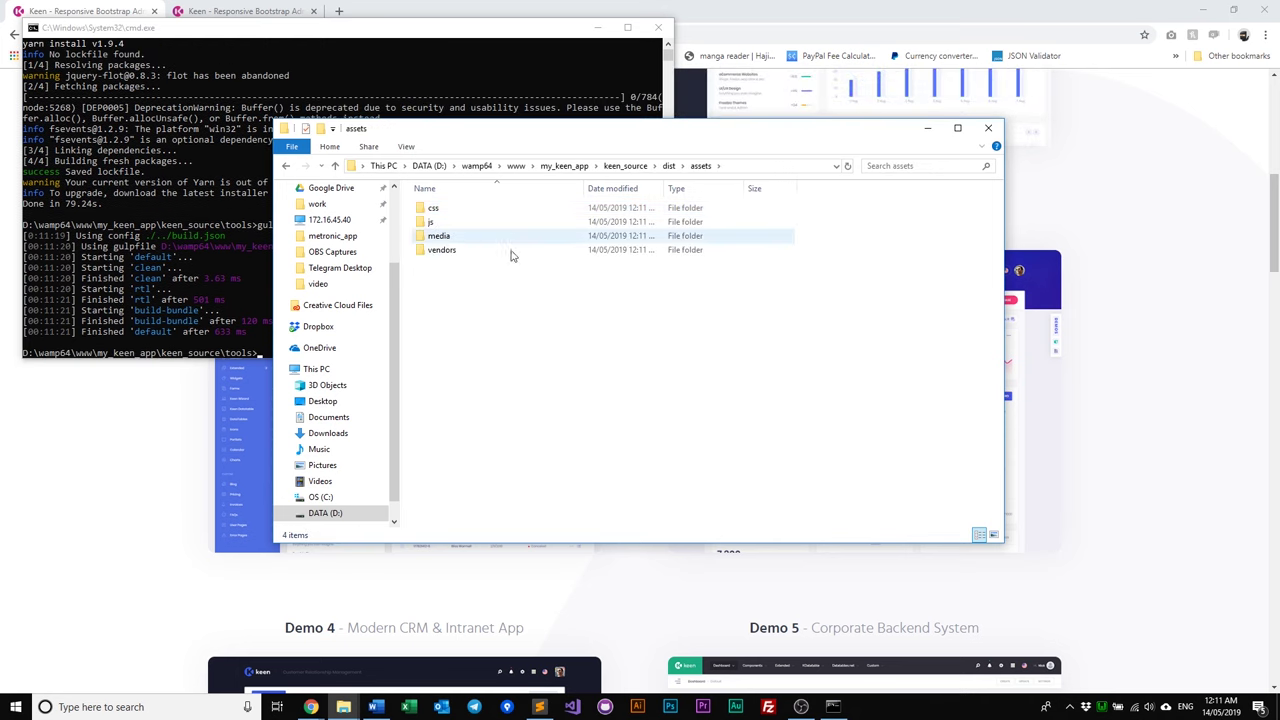
{"action": "left_click", "coordinate": [668, 166]}
Run gulp build from the tools folder and open the demo1 folder inside dist.
{"action": "left_click", "coordinate": [190, 302]}
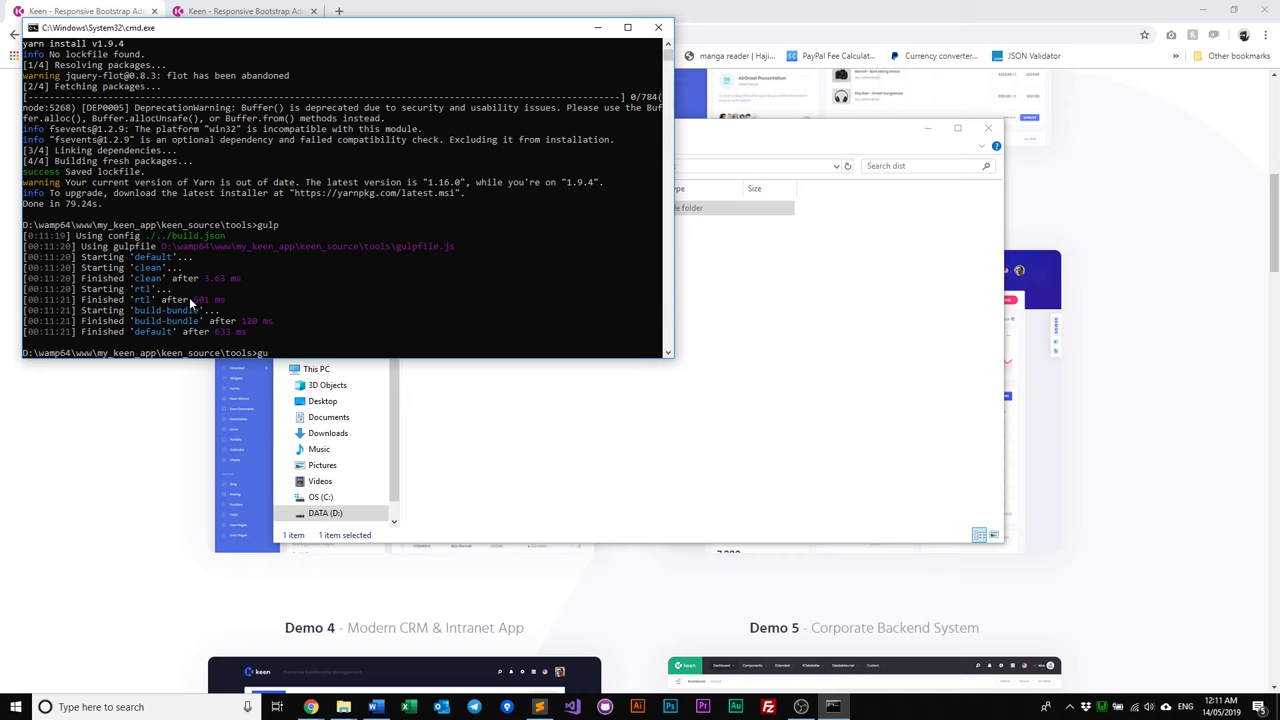
{"action": "type", "text": "gulp build"}
{"action": "key", "text": "Return"}
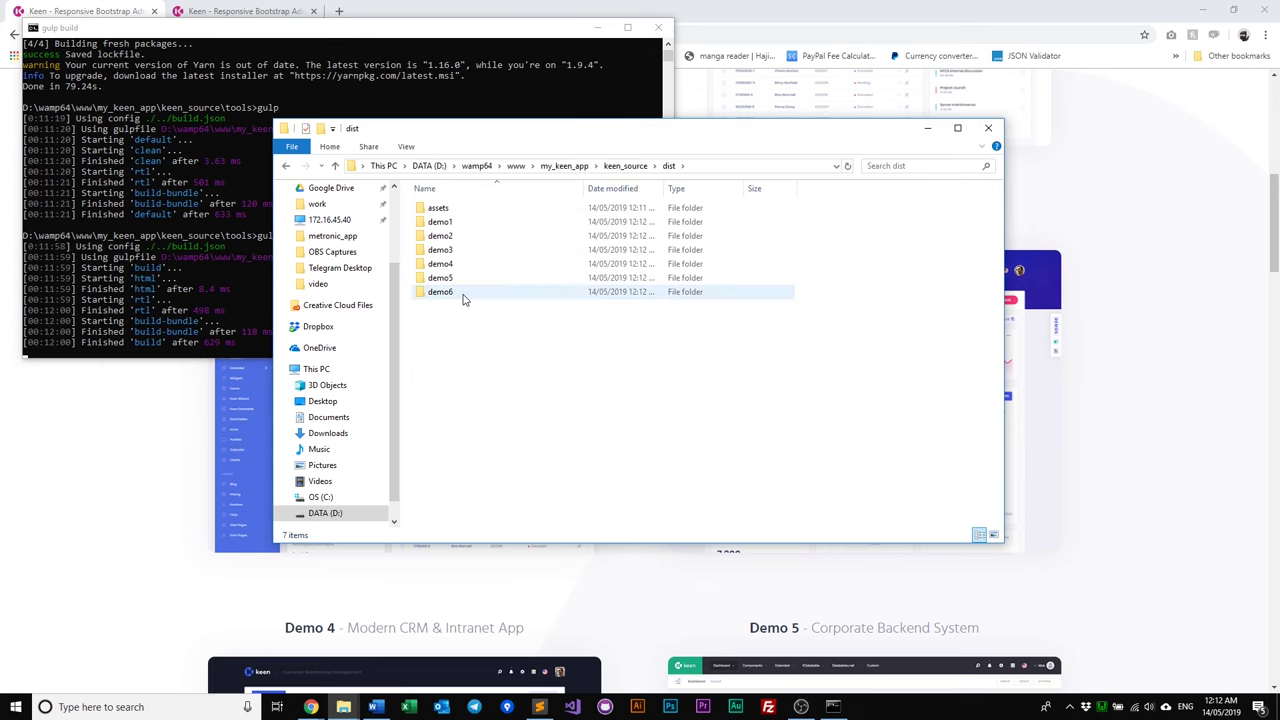
{"action": "double_click", "coordinate": [458, 222]}
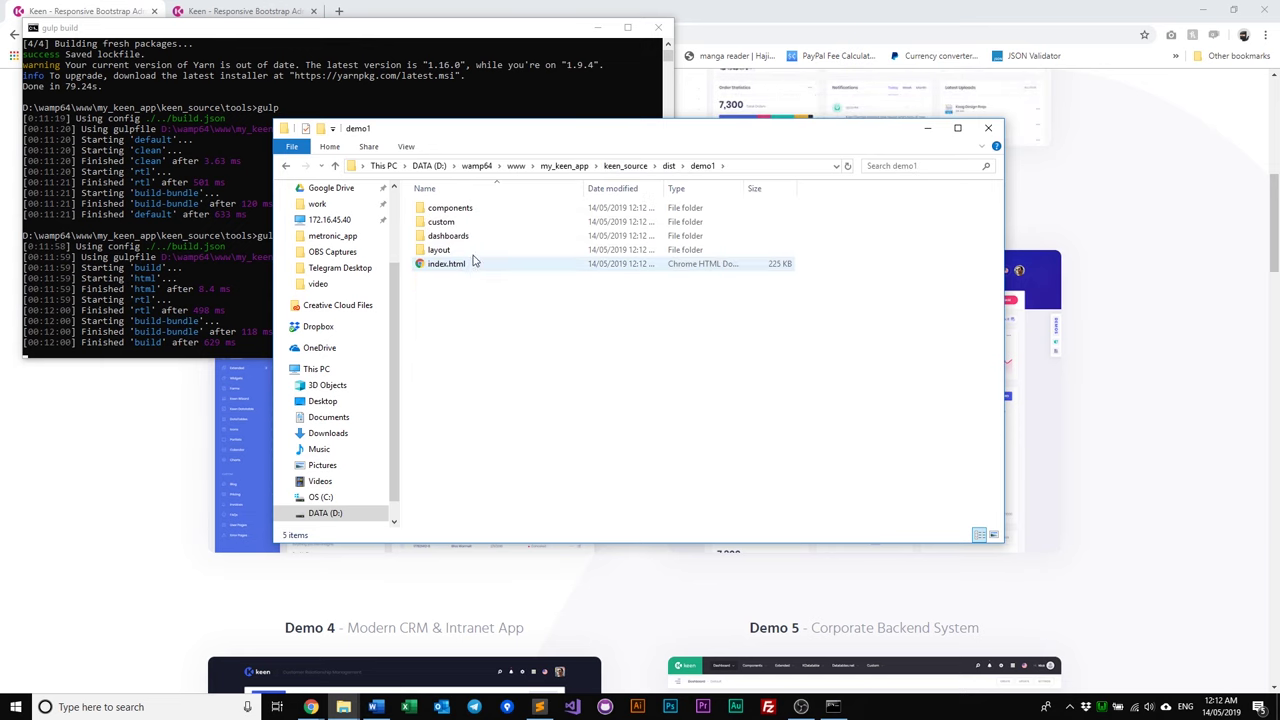
Inspect the demo2 folder in dist, look through demo1's components and custom folders, and return to dist.
{"action": "key", "text": "BackSpace"}
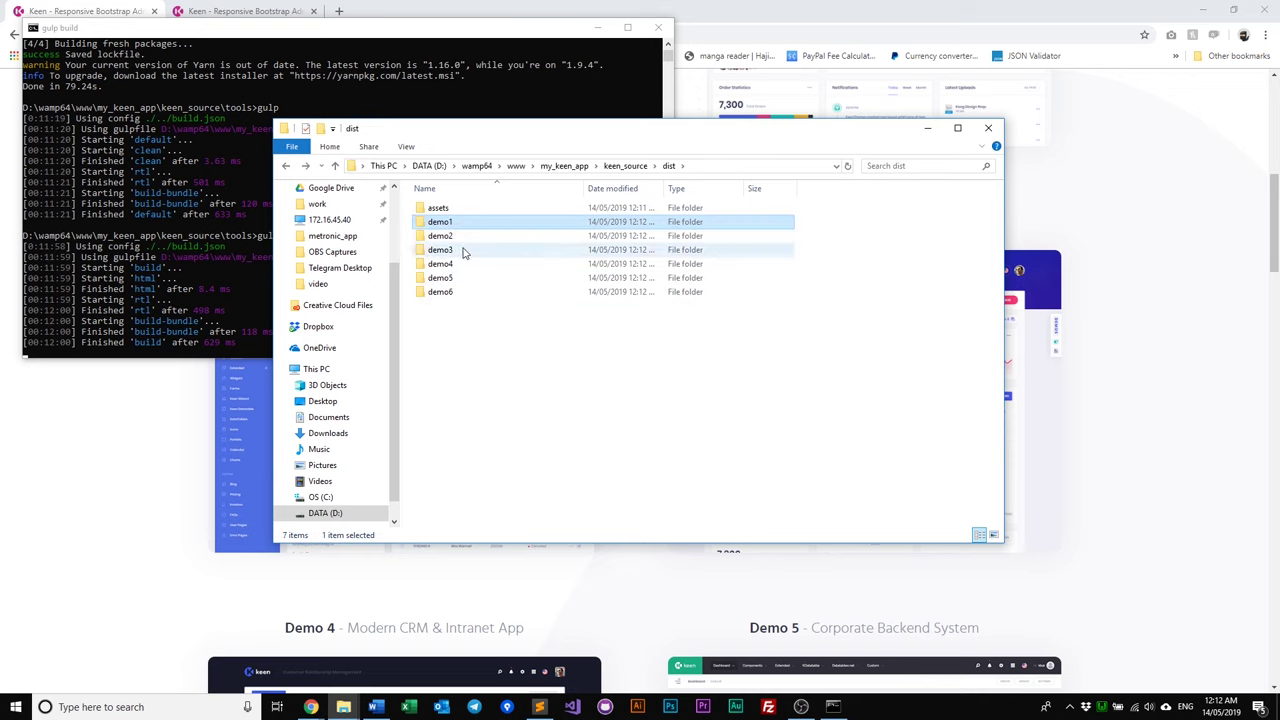
{"action": "double_click", "coordinate": [460, 237]}
{"action": "key", "text": "BackSpace"}
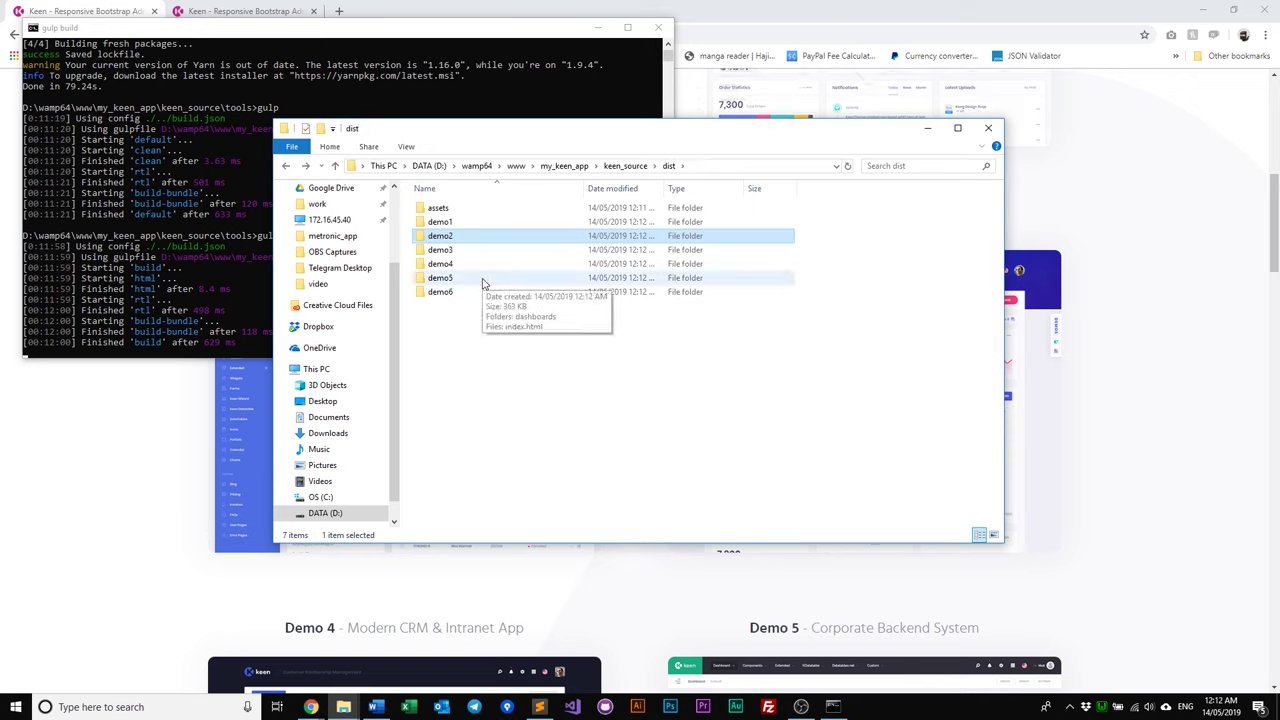
{"action": "double_click", "coordinate": [462, 222]}
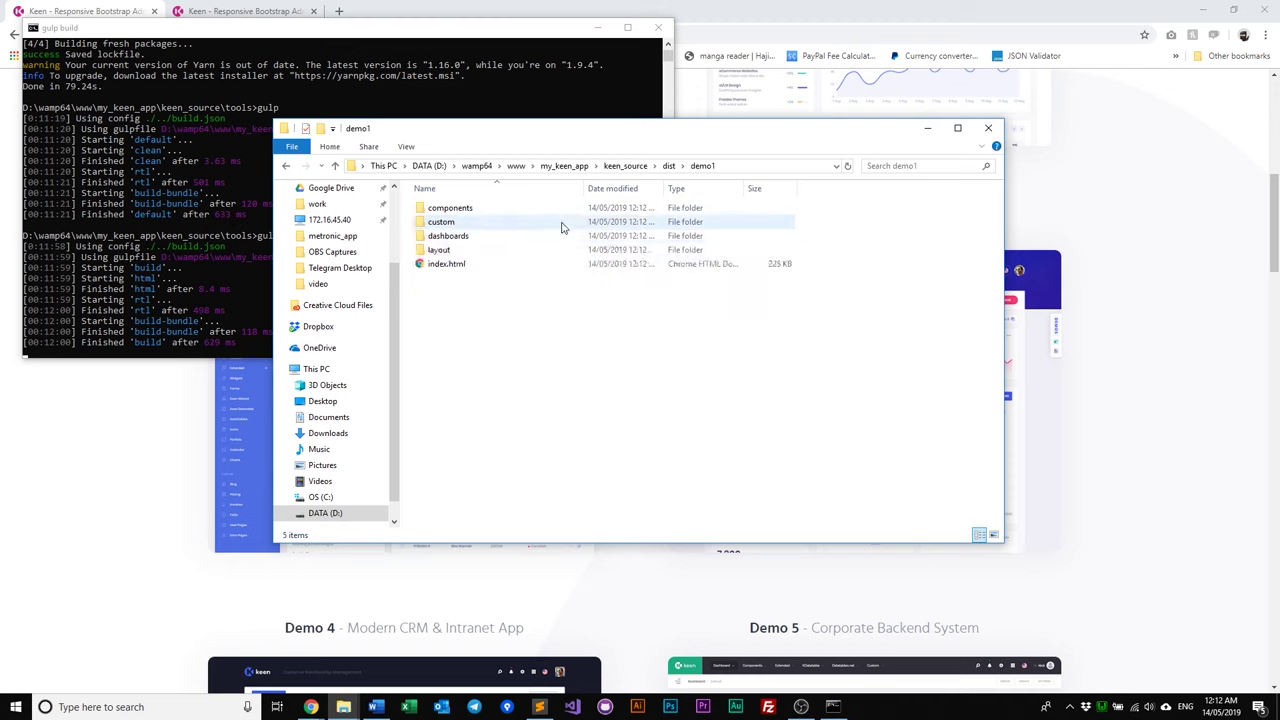
{"action": "double_click", "coordinate": [464, 226]}
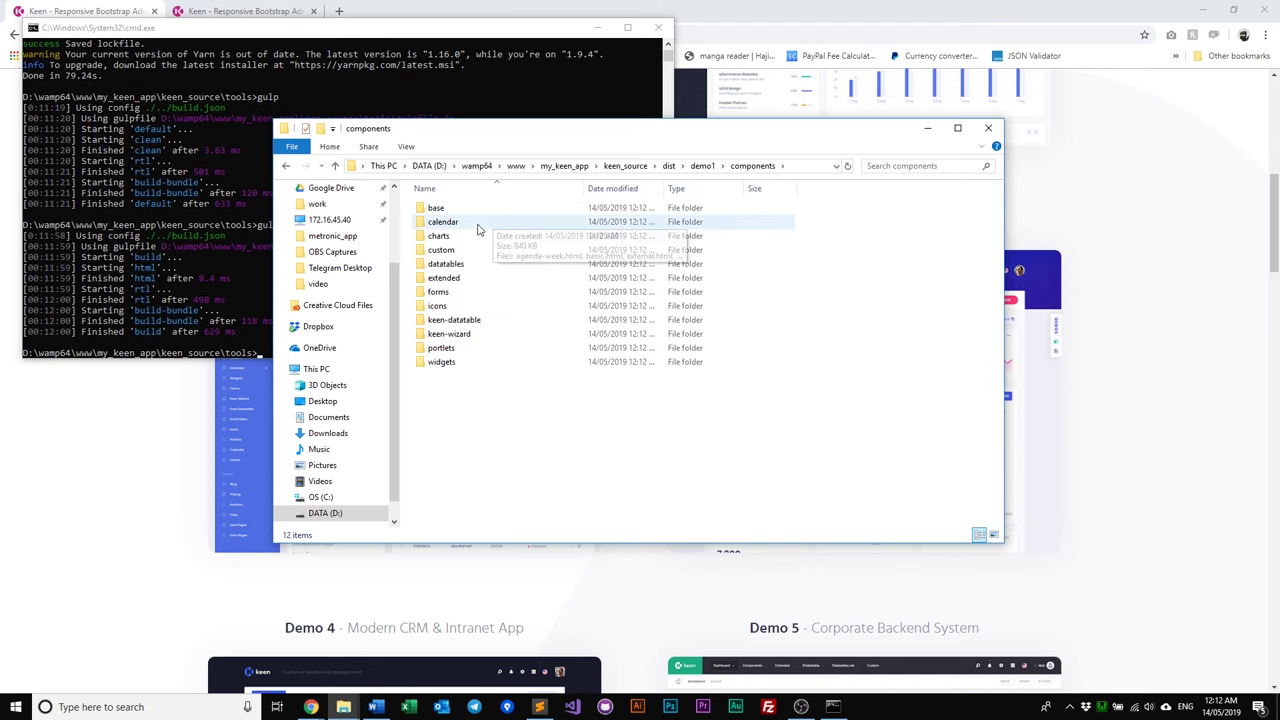
{"action": "key", "text": "alt+Left"}
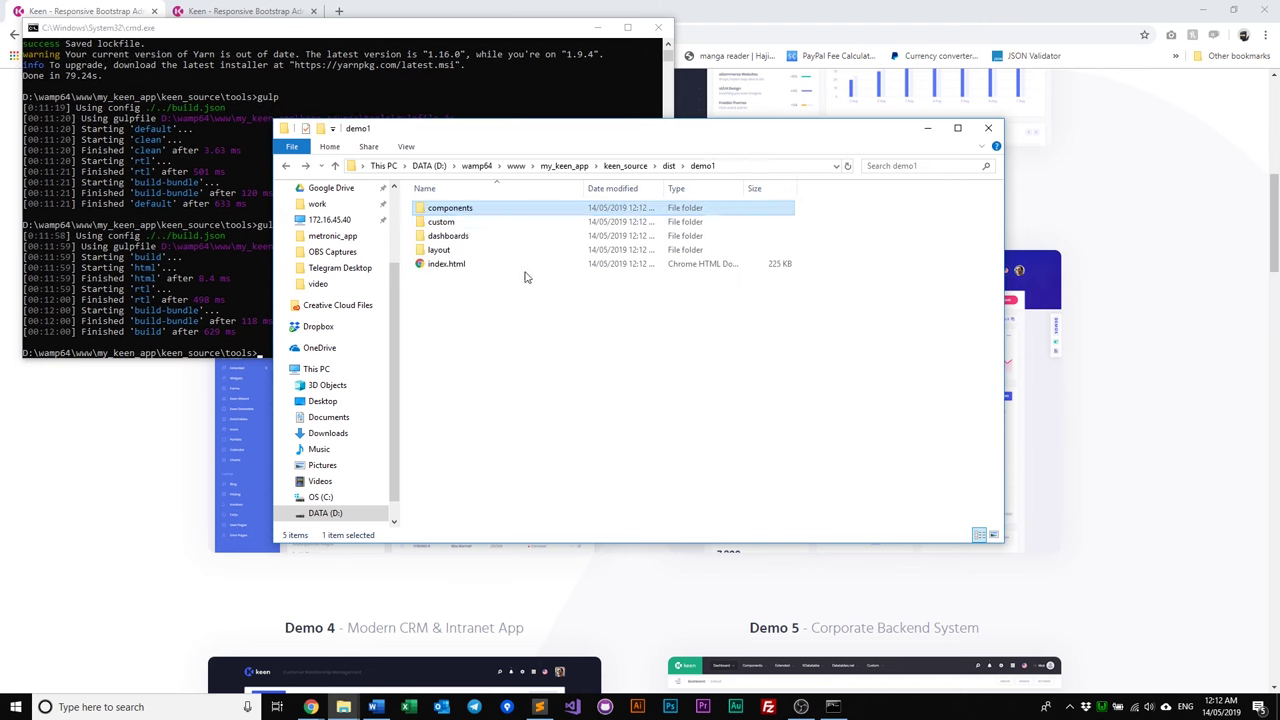
{"action": "double_click", "coordinate": [490, 221]}
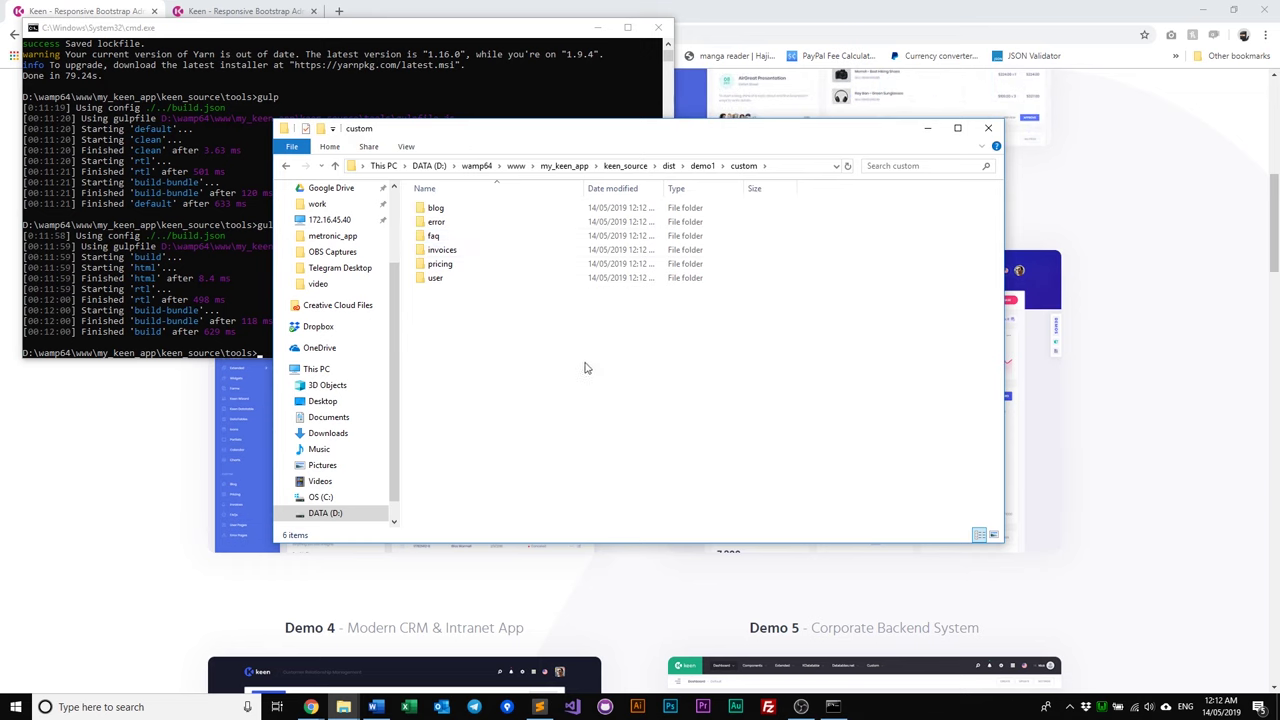
{"action": "key", "text": "alt+Left"}
{"action": "key", "text": "alt+Left"}
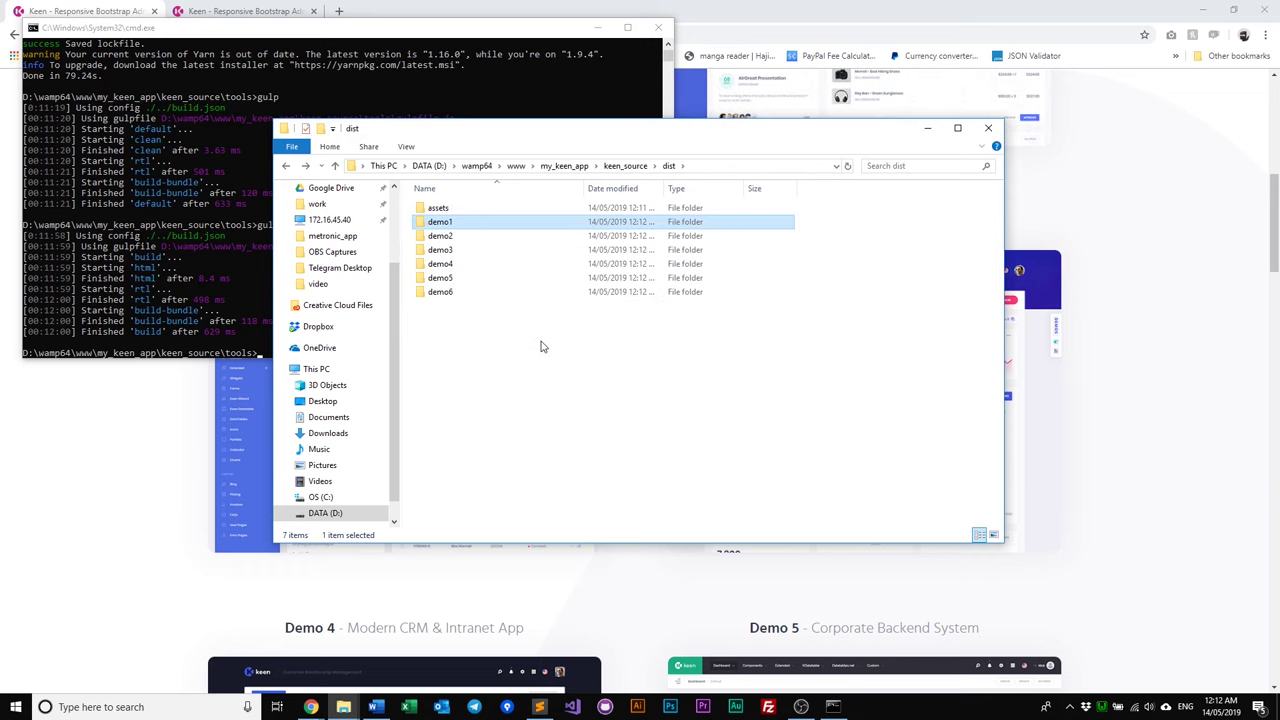
Examine the demo2 and demo4 folders along with their dashboards subfolders, and return to dist.
{"action": "double_click", "coordinate": [485, 238]}
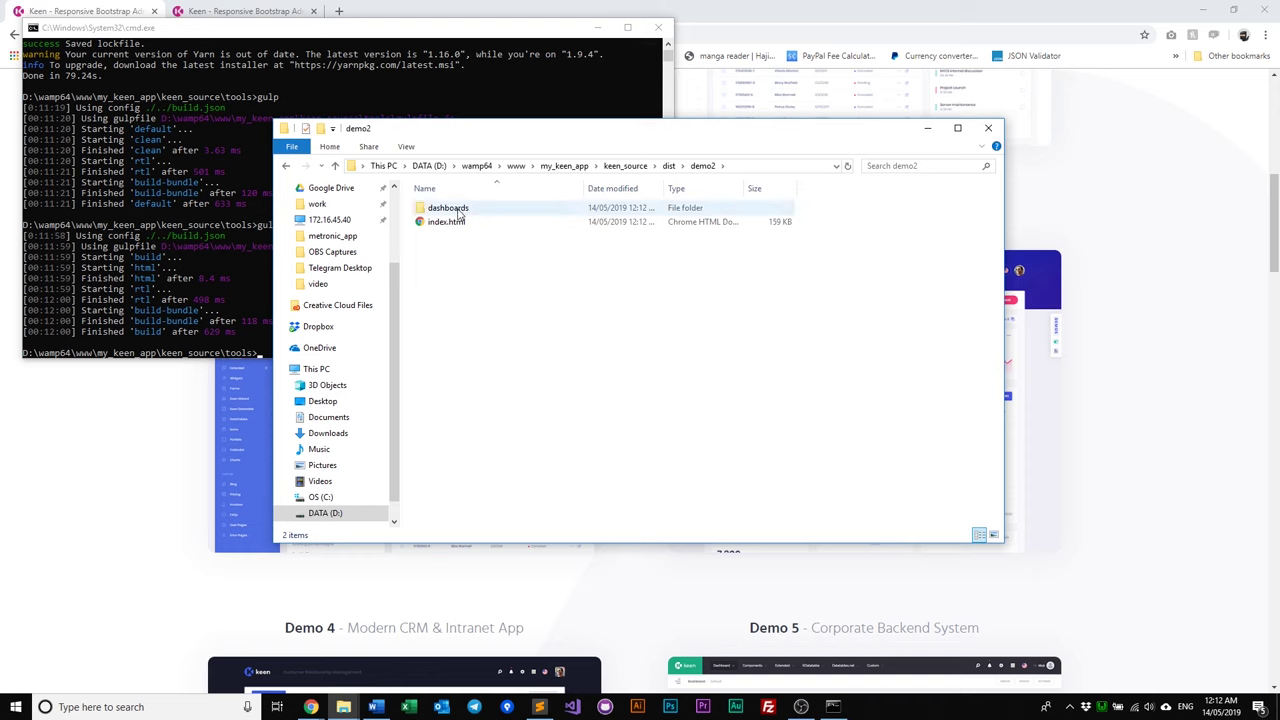
{"action": "double_click", "coordinate": [458, 208]}
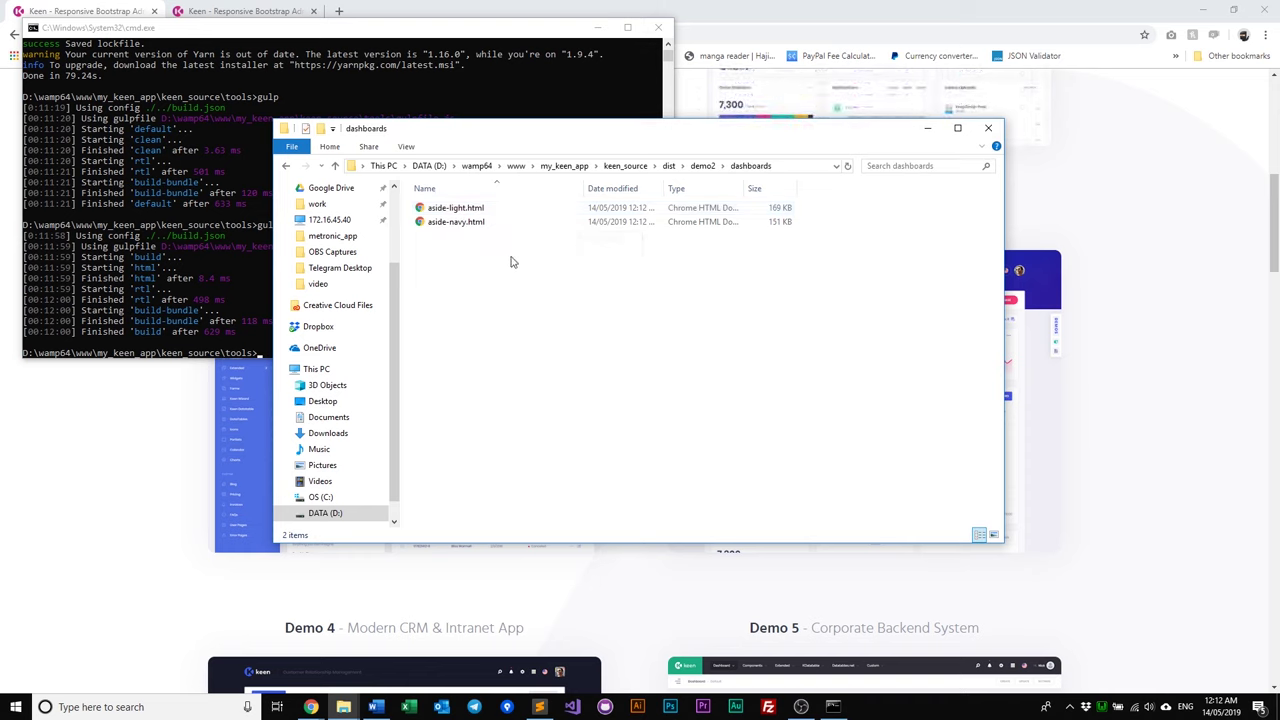
{"action": "key", "text": "alt+Left"}
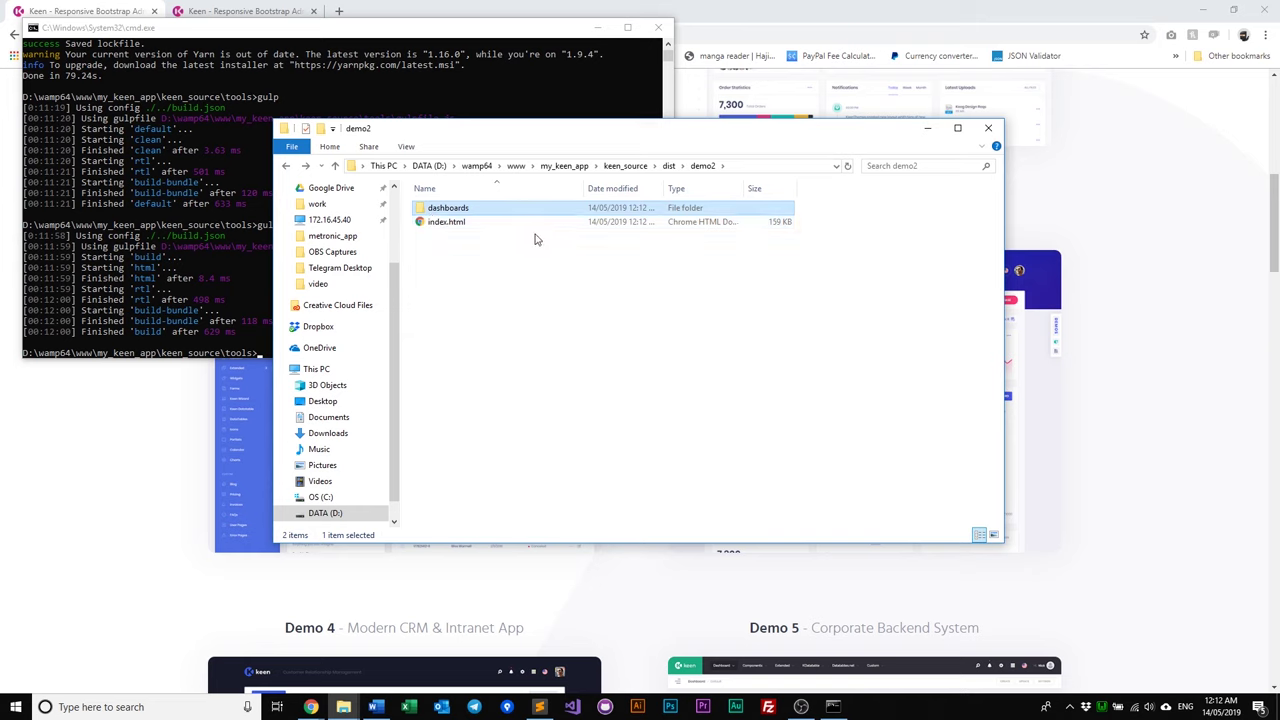
{"action": "left_click", "coordinate": [668, 166]}
{"action": "double_click", "coordinate": [472, 263]}
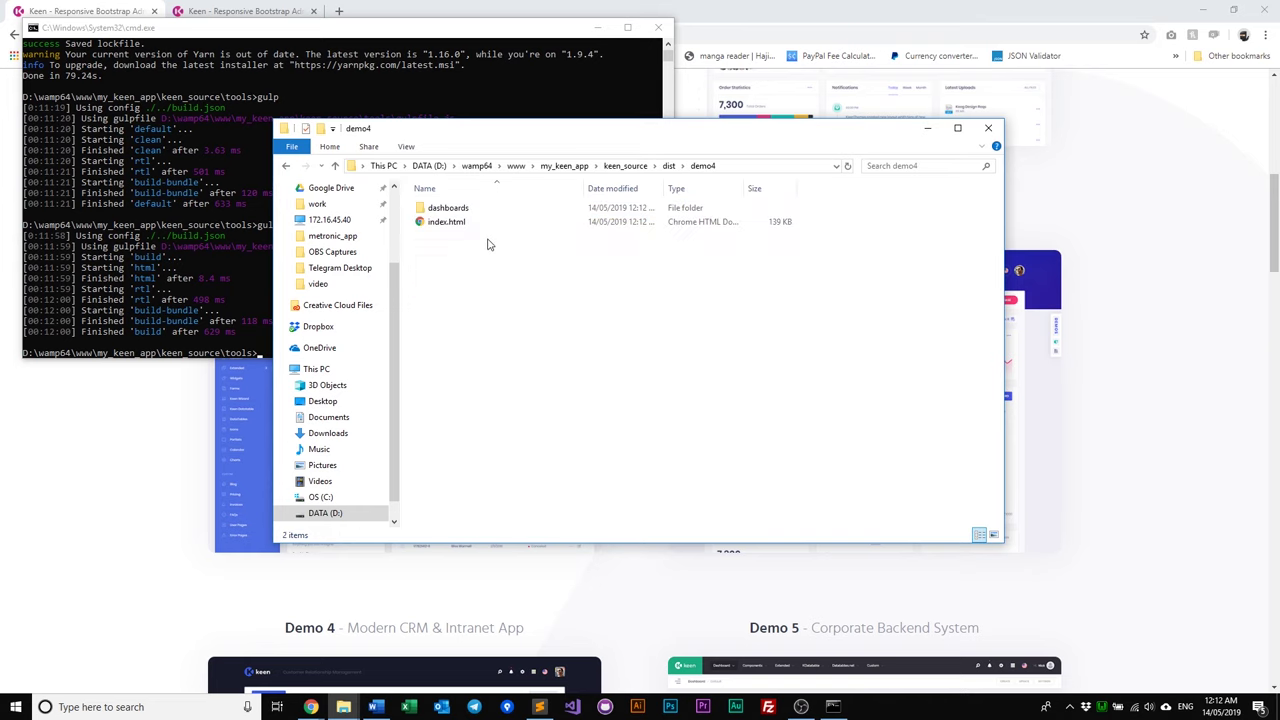
{"action": "double_click", "coordinate": [443, 208]}
{"action": "key", "text": "BackSpace"}
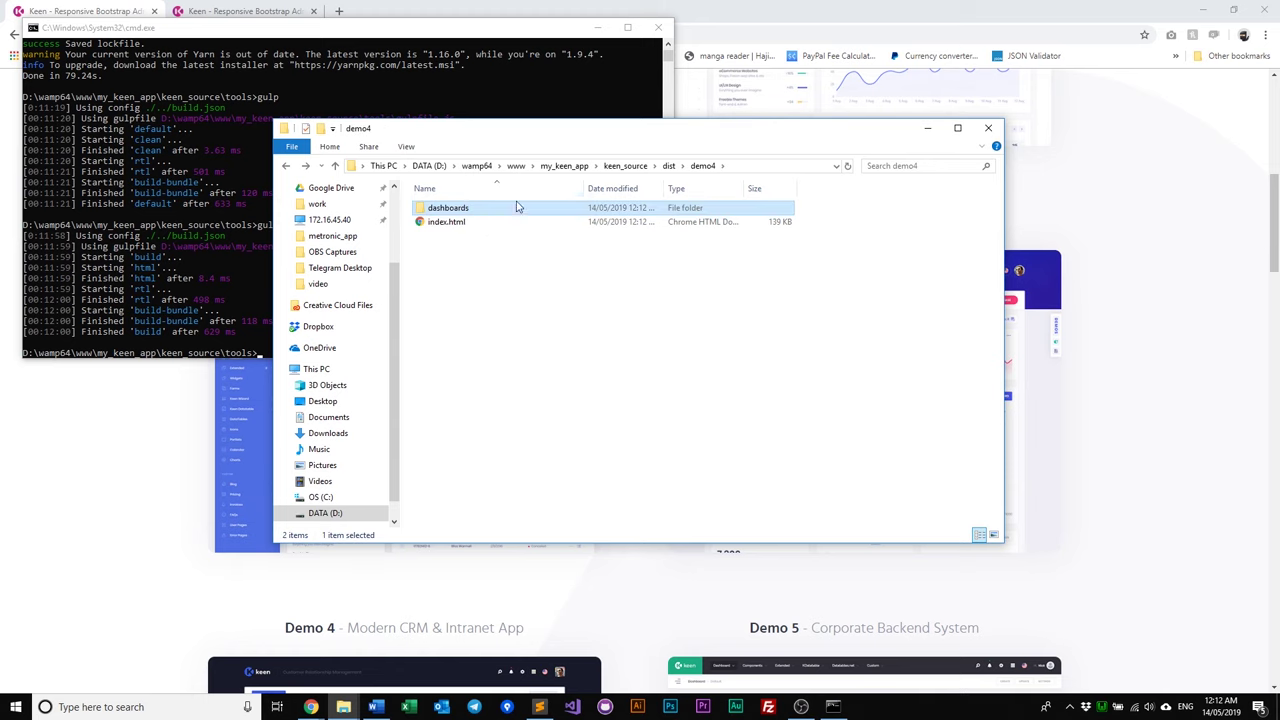
{"action": "left_click", "coordinate": [666, 166]}
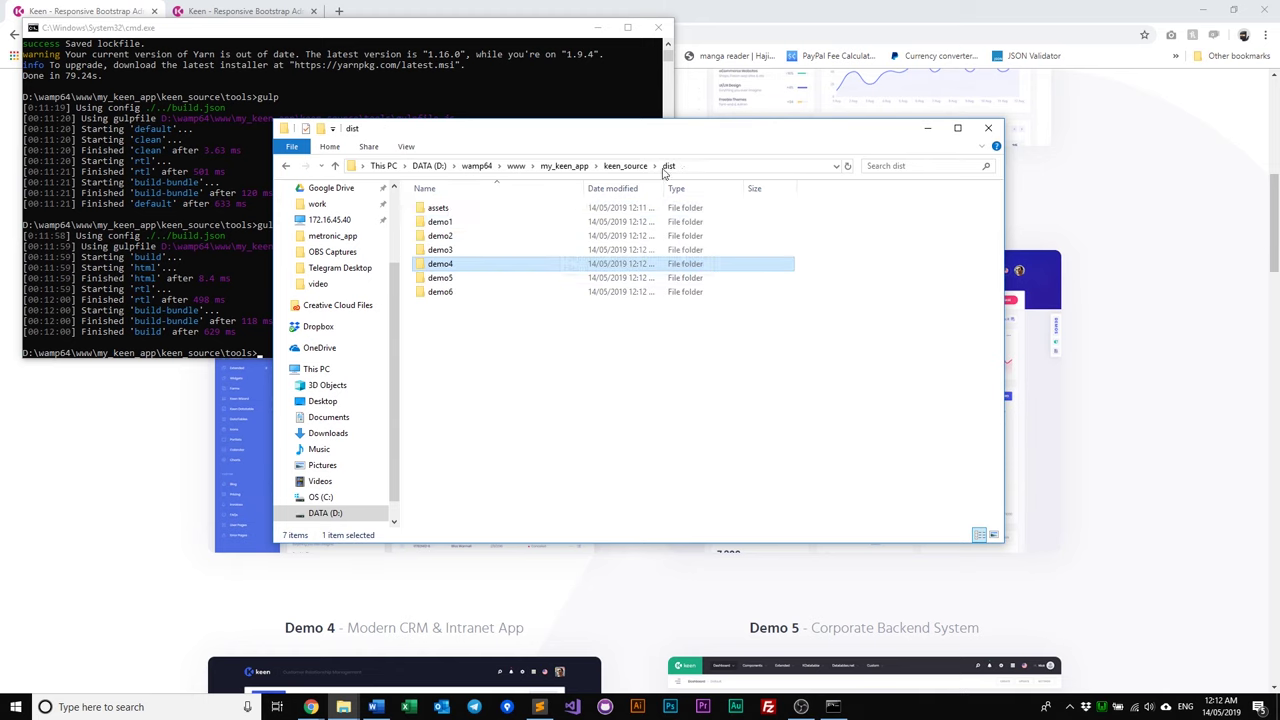
Recheck demo1's components folder and the demo2 folder, and go back up to my_keen_app.
{"action": "left_click", "coordinate": [469, 224]}
{"action": "double_click", "coordinate": [469, 224]}
{"action": "double_click", "coordinate": [477, 211]}
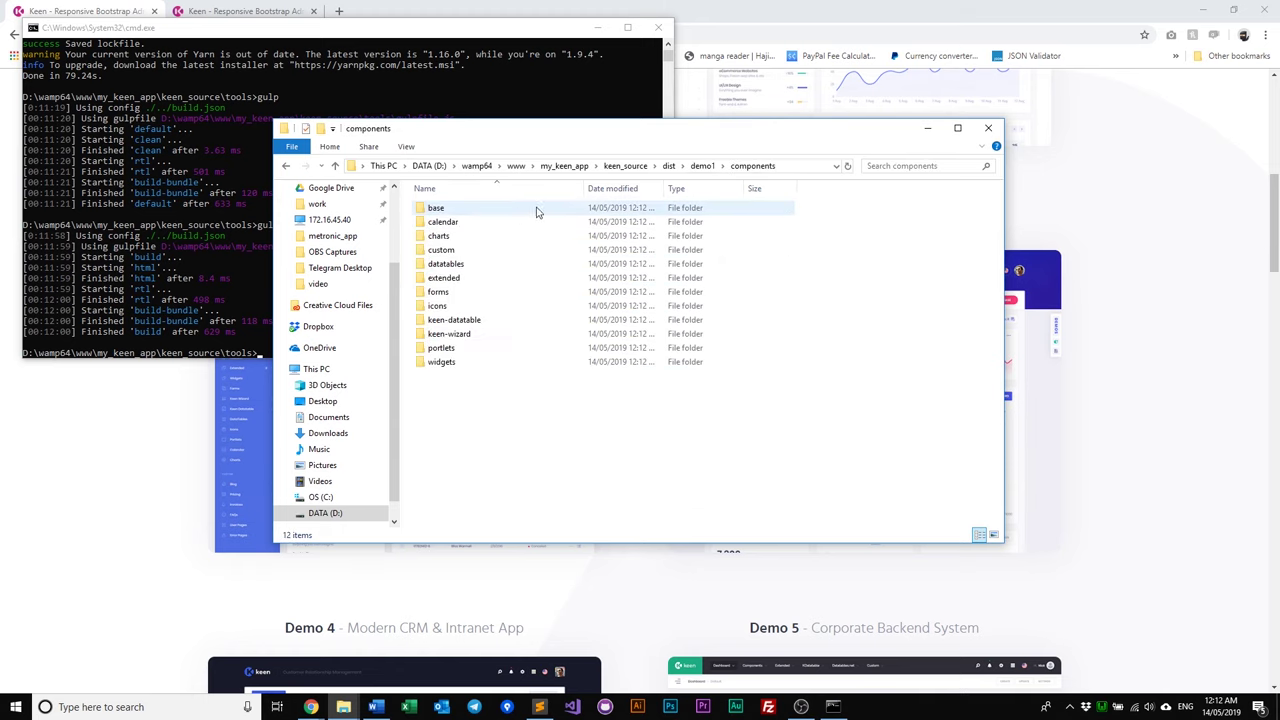
{"action": "left_click", "coordinate": [669, 166]}
{"action": "double_click", "coordinate": [466, 236]}
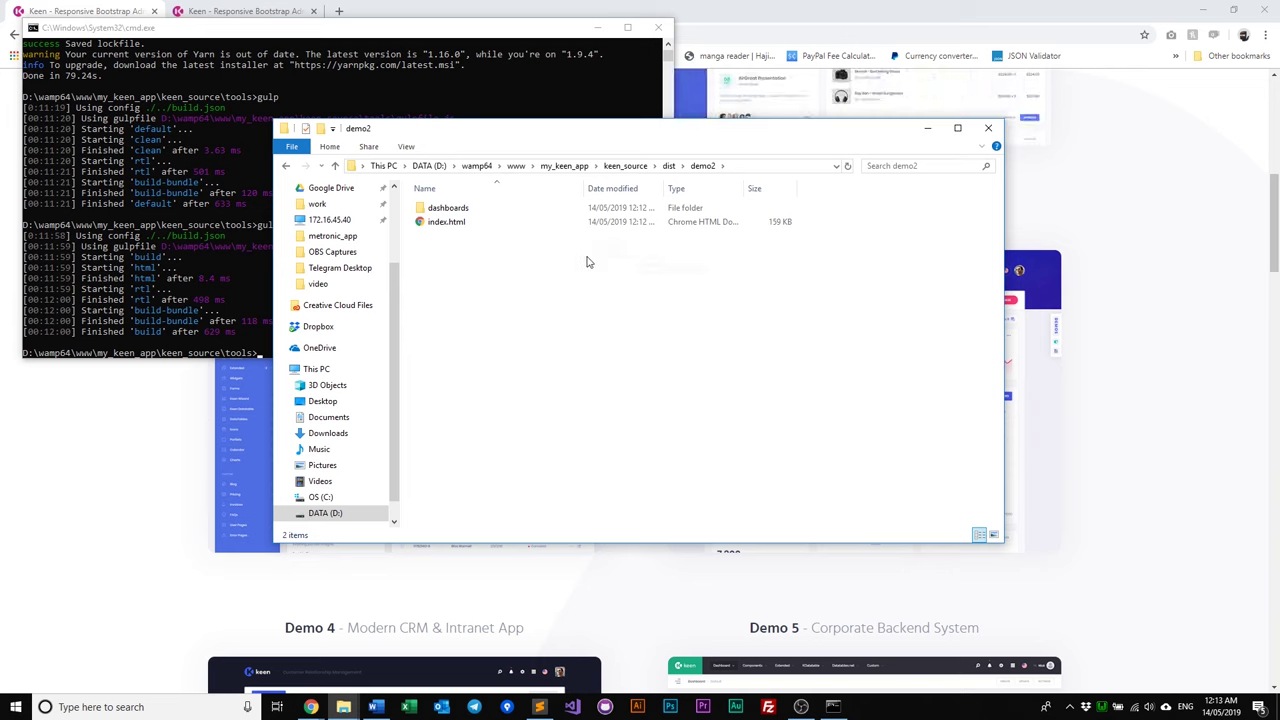
{"action": "left_click", "coordinate": [564, 165]}
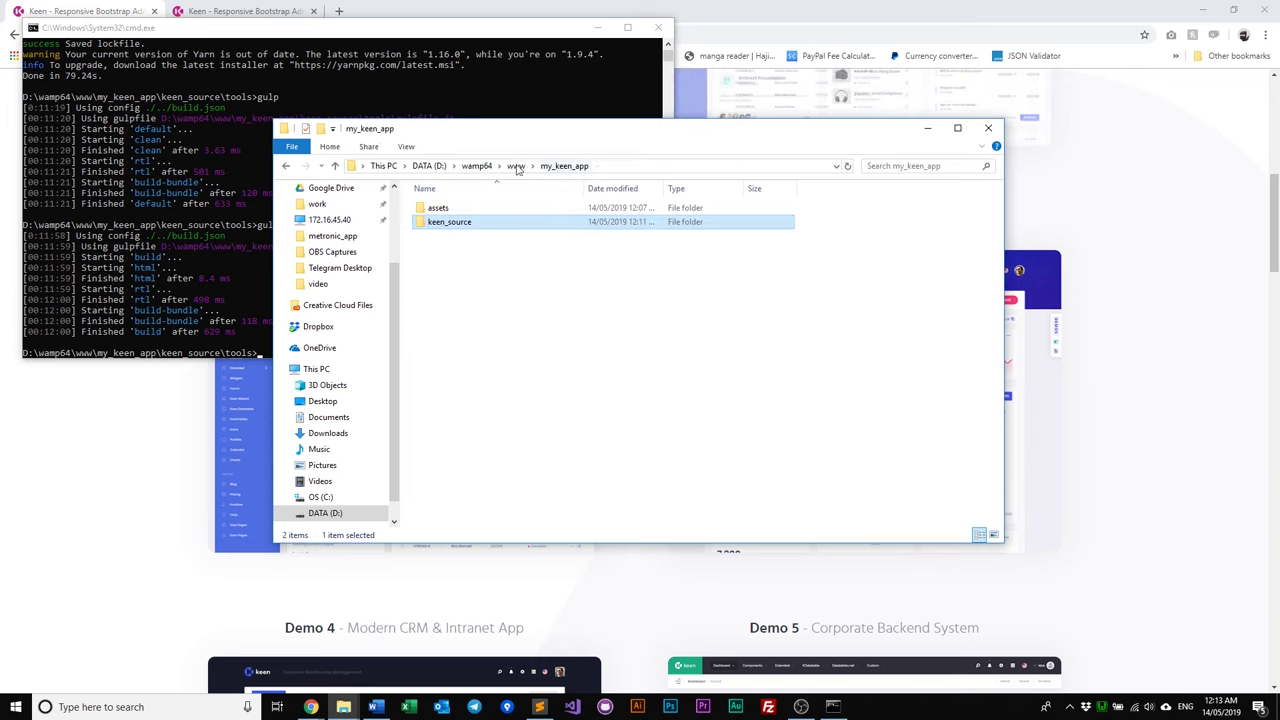
Switch to Sublime Text and open build.json from keen_source's tools folder.
{"action": "left_click", "coordinate": [540, 708]}
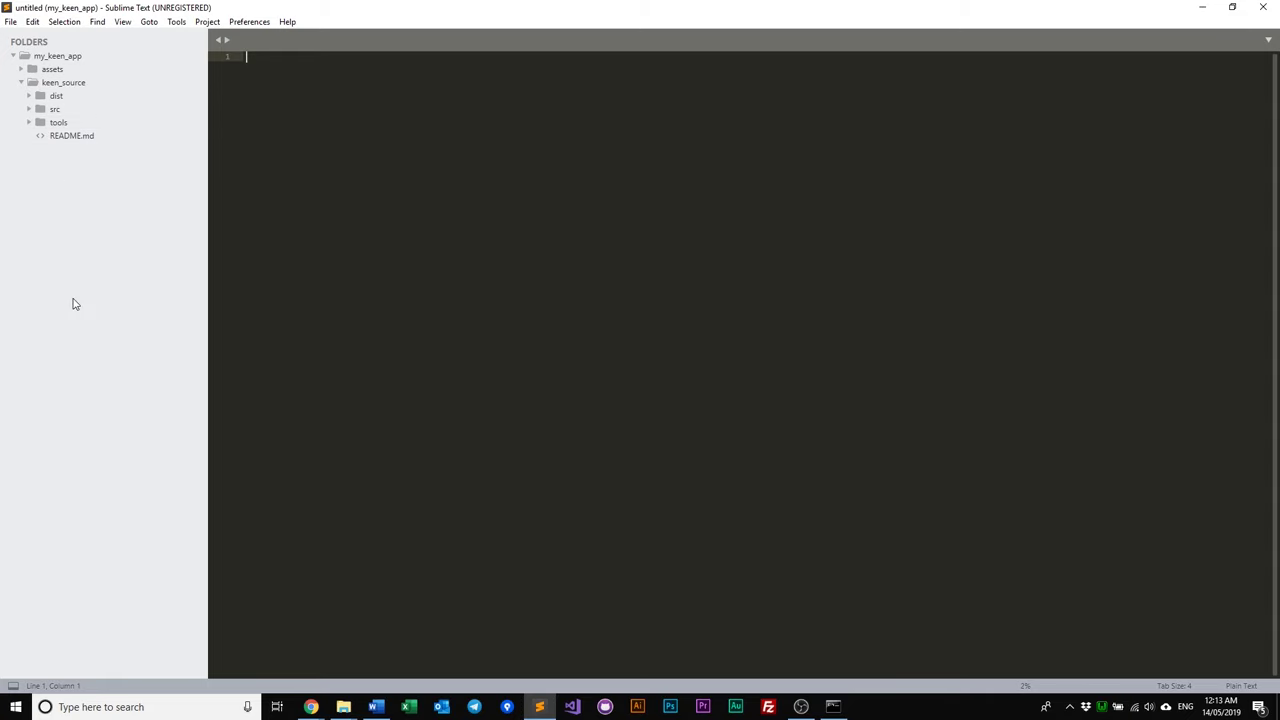
{"action": "left_click", "coordinate": [24, 70]}
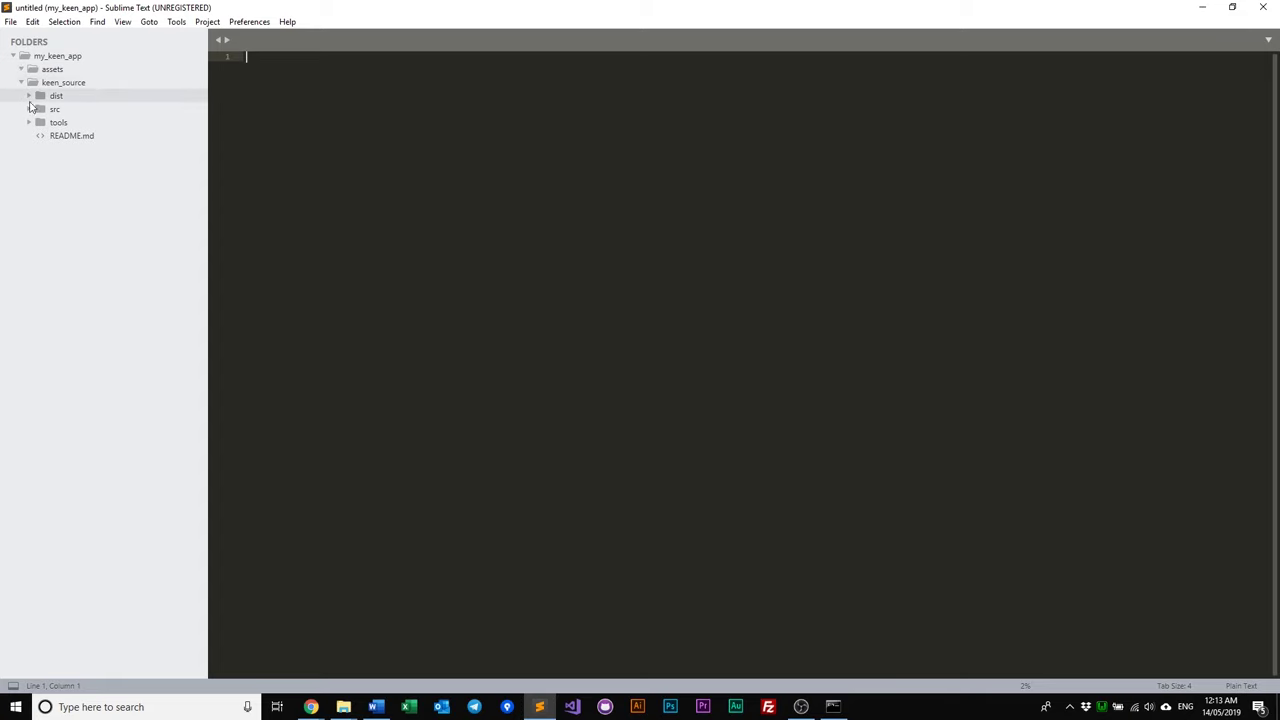
{"action": "left_click", "coordinate": [68, 124]}
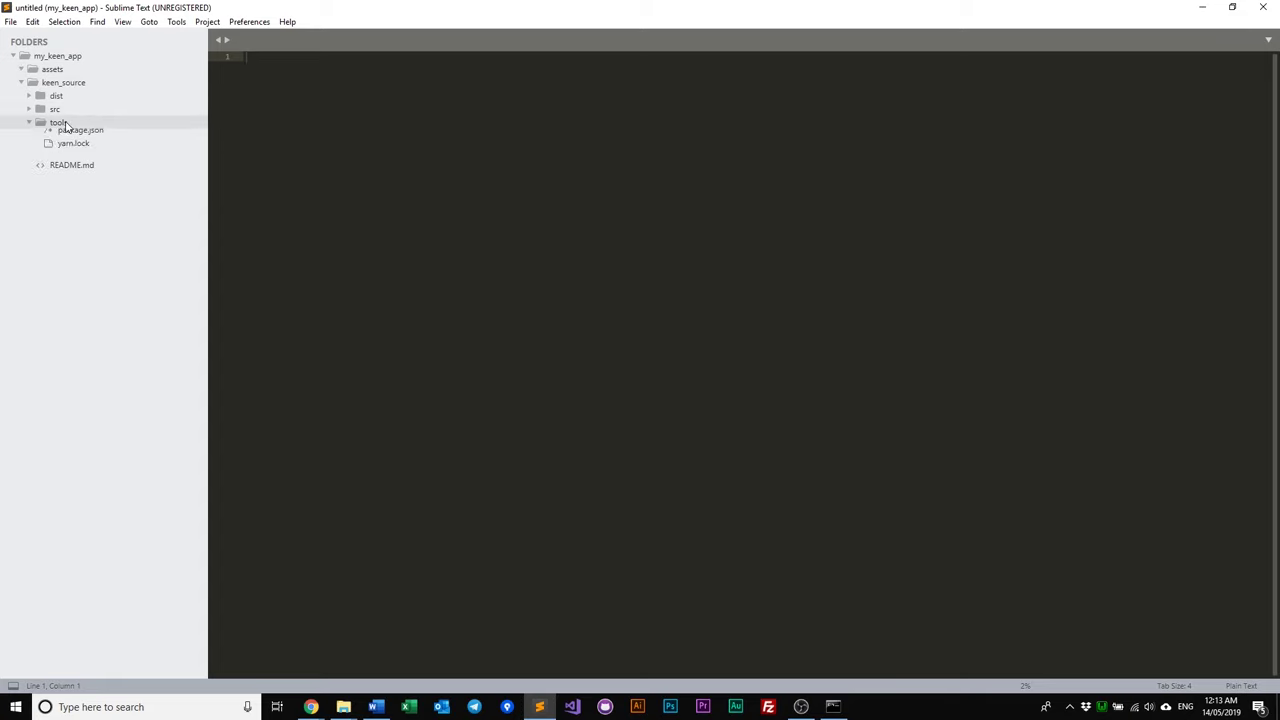
{"action": "left_click", "coordinate": [89, 164]}
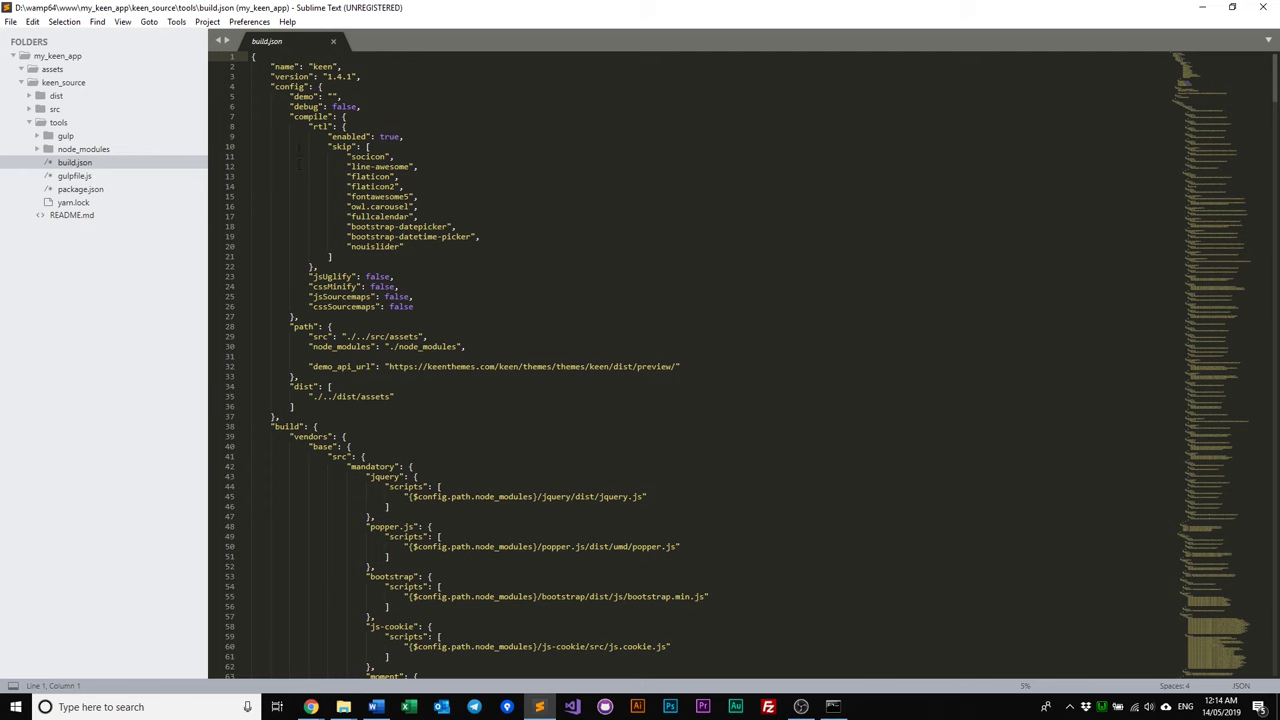
Review the name and version lines in build.json, and fold the build section while keeping config expanded.
{"action": "left_click_drag", "start_coordinate": [254, 66], "coordinate": [362, 78]}
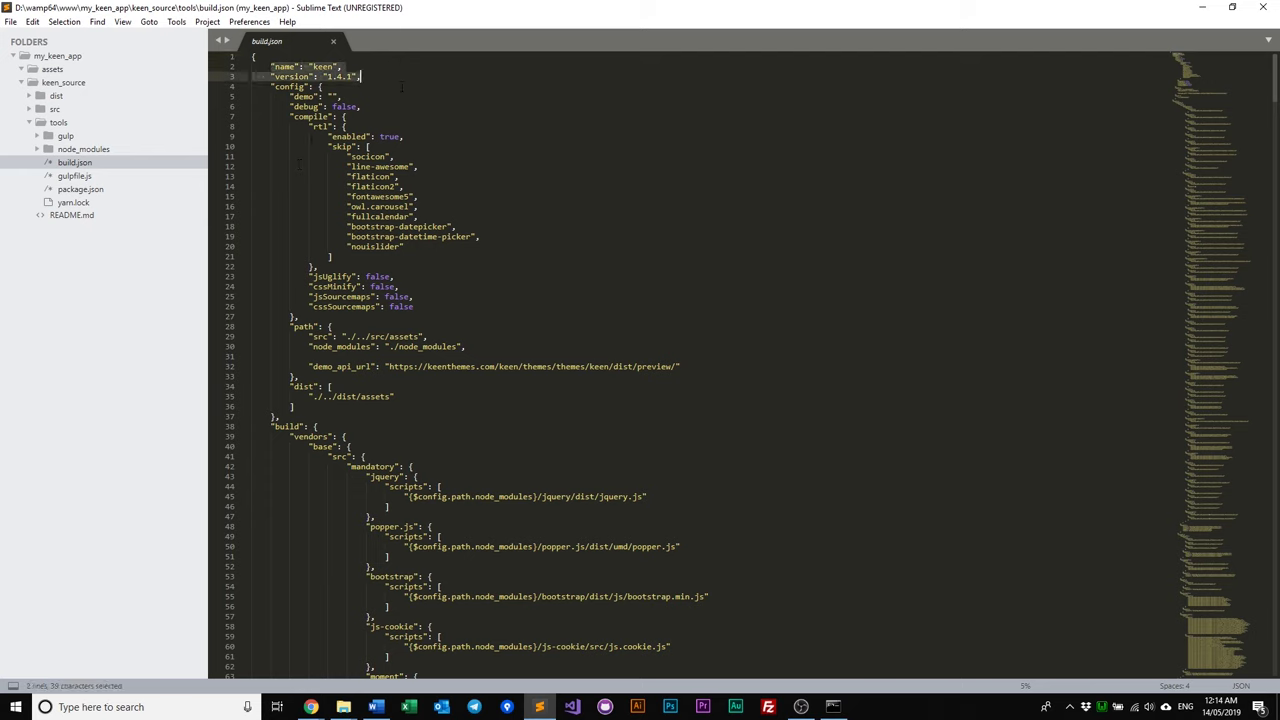
{"action": "left_click", "coordinate": [400, 95]}
{"action": "left_click", "coordinate": [241, 86]}
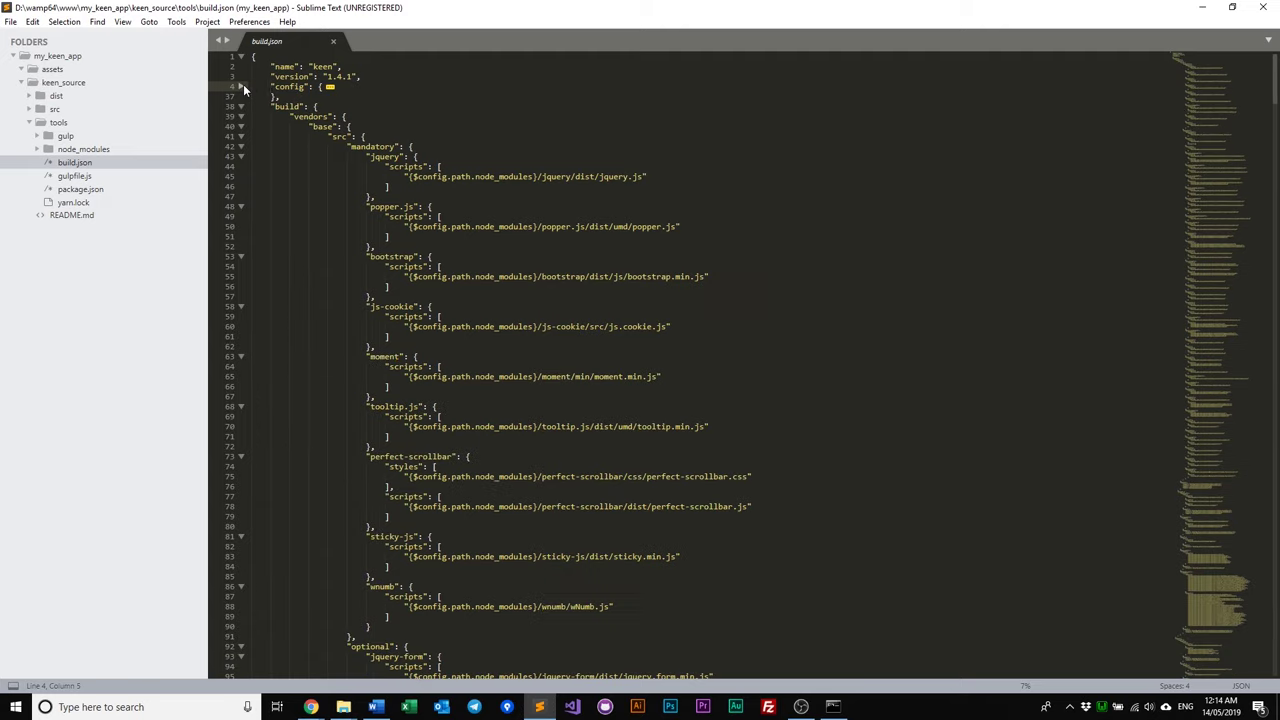
{"action": "left_click", "coordinate": [241, 106]}
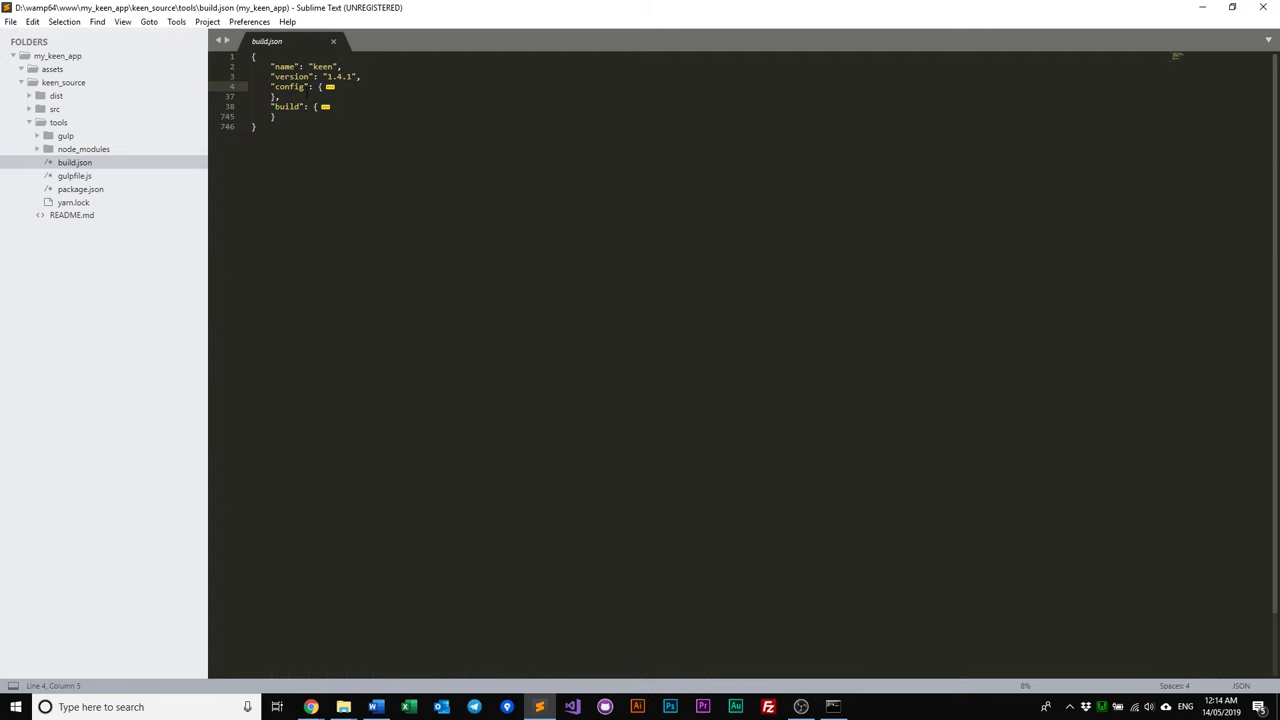
{"action": "left_click", "coordinate": [241, 86]}
{"action": "left_click", "coordinate": [563, 256]}
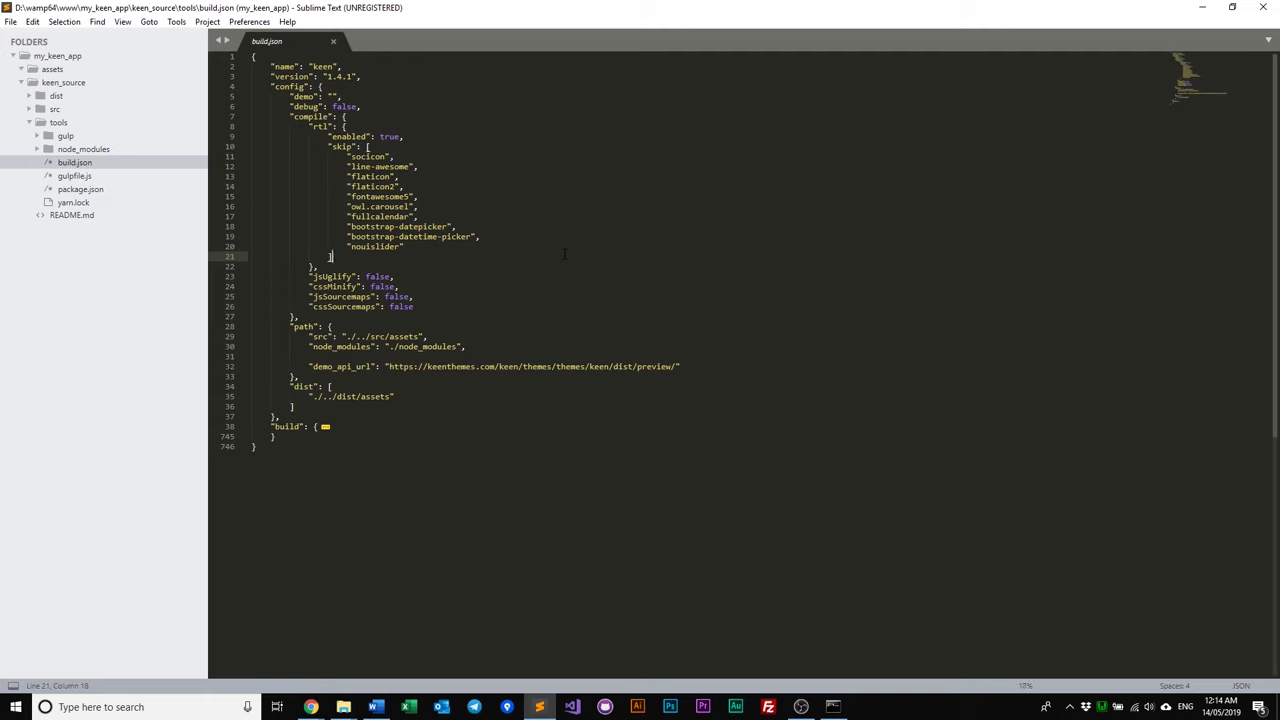
Set the empty "demo" value in the config section of build.json to "demo1".
{"action": "left_click", "coordinate": [378, 93]}
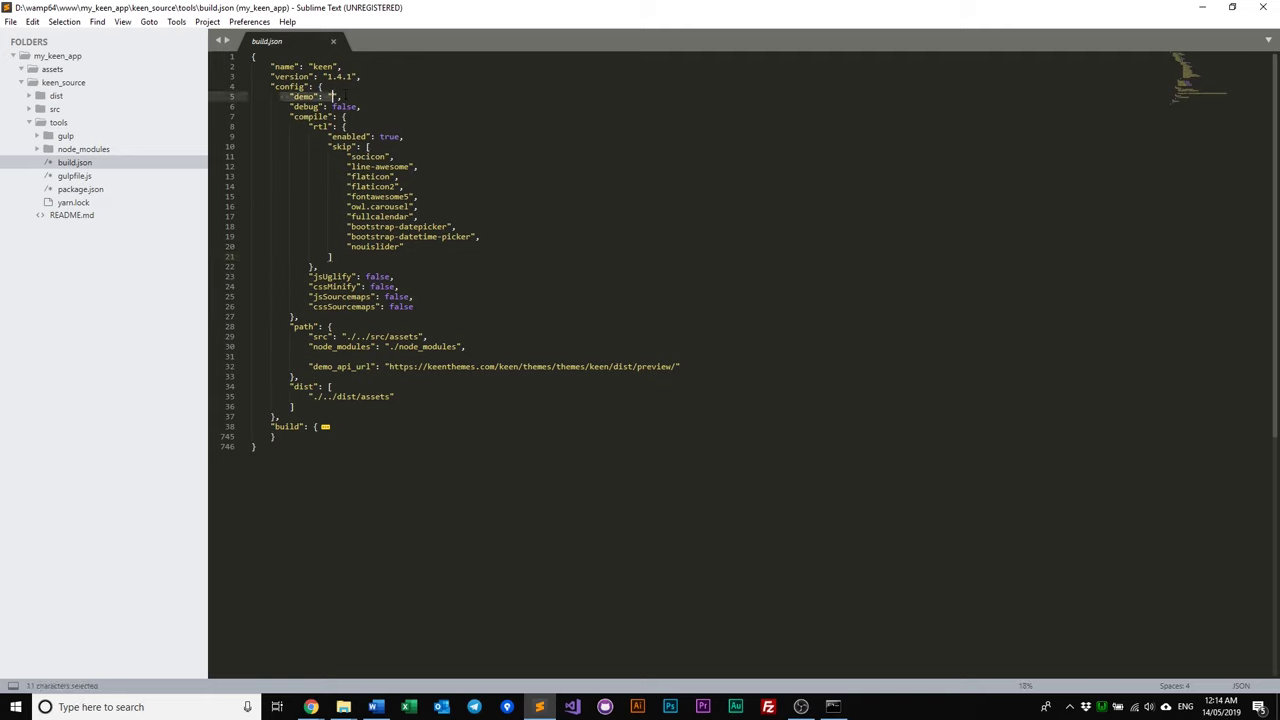
{"action": "key", "text": "Left"}
{"action": "key", "text": "Left"}
{"action": "key", "text": "Right"}
{"action": "key", "text": "Right"}
{"action": "key", "text": "Left"}
{"action": "type", "text": "demo"}
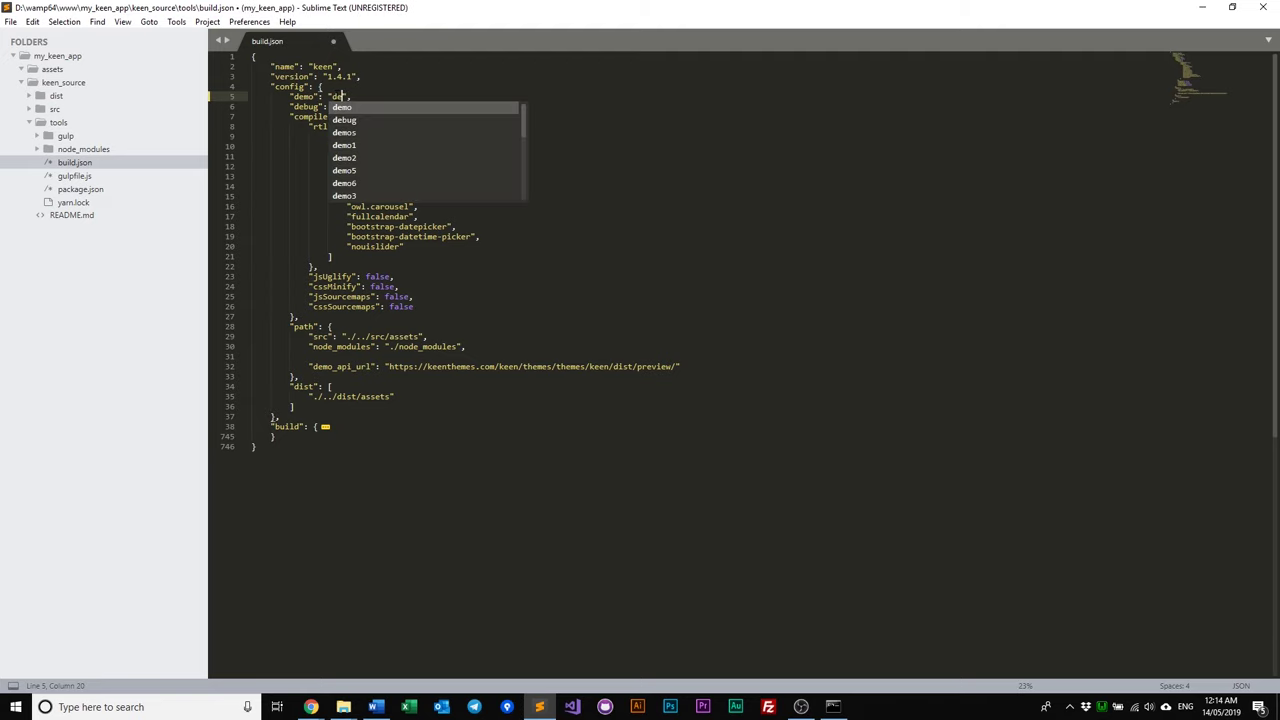
{"action": "key", "text": "Escape"}
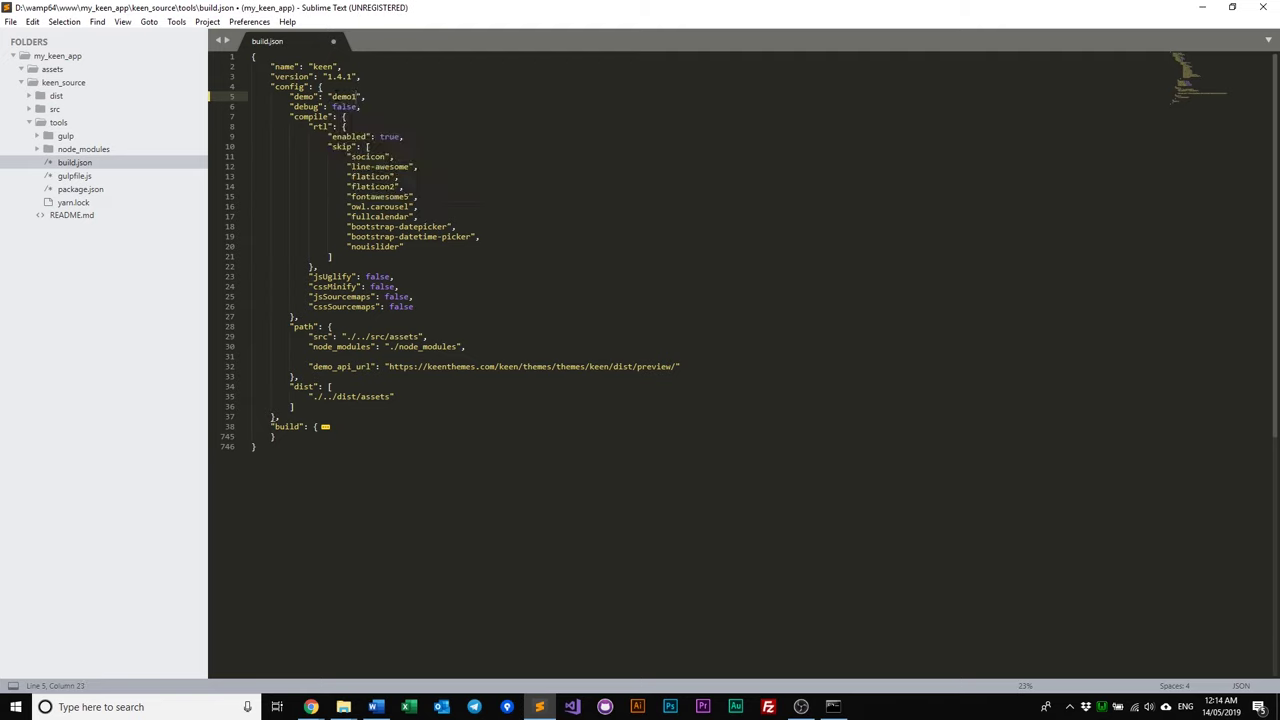
{"action": "type", "text": "1"}
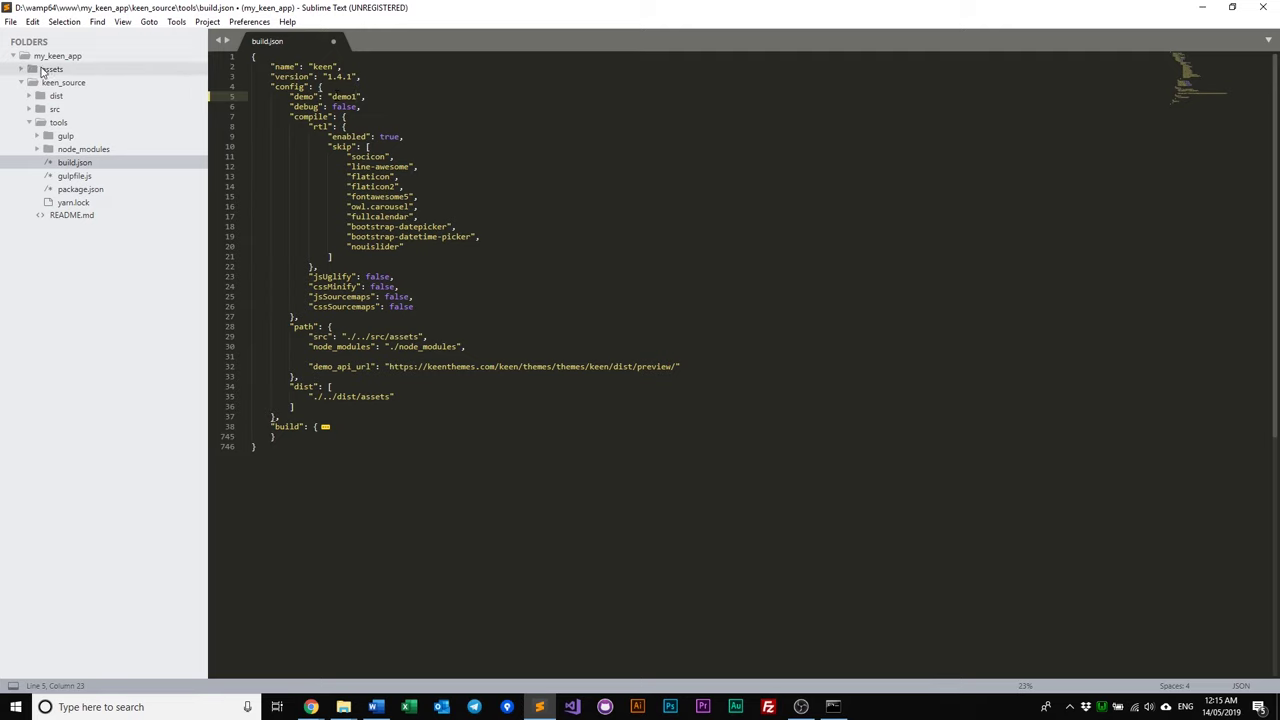
{"action": "left_click", "coordinate": [476, 127]}
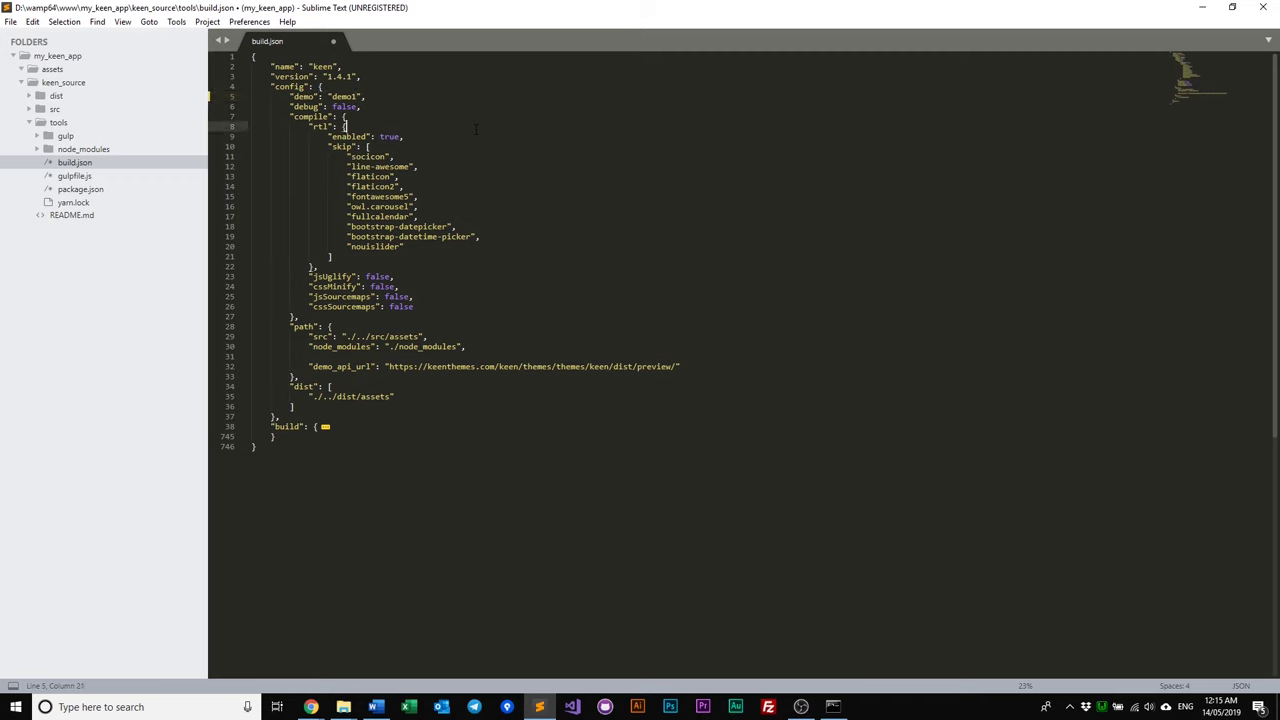
Examine the debug setting and the compile section's rtl "enabled" setting in build.json by highlighting their lines.
{"action": "left_click_drag", "start_coordinate": [290, 106], "coordinate": [423, 106]}
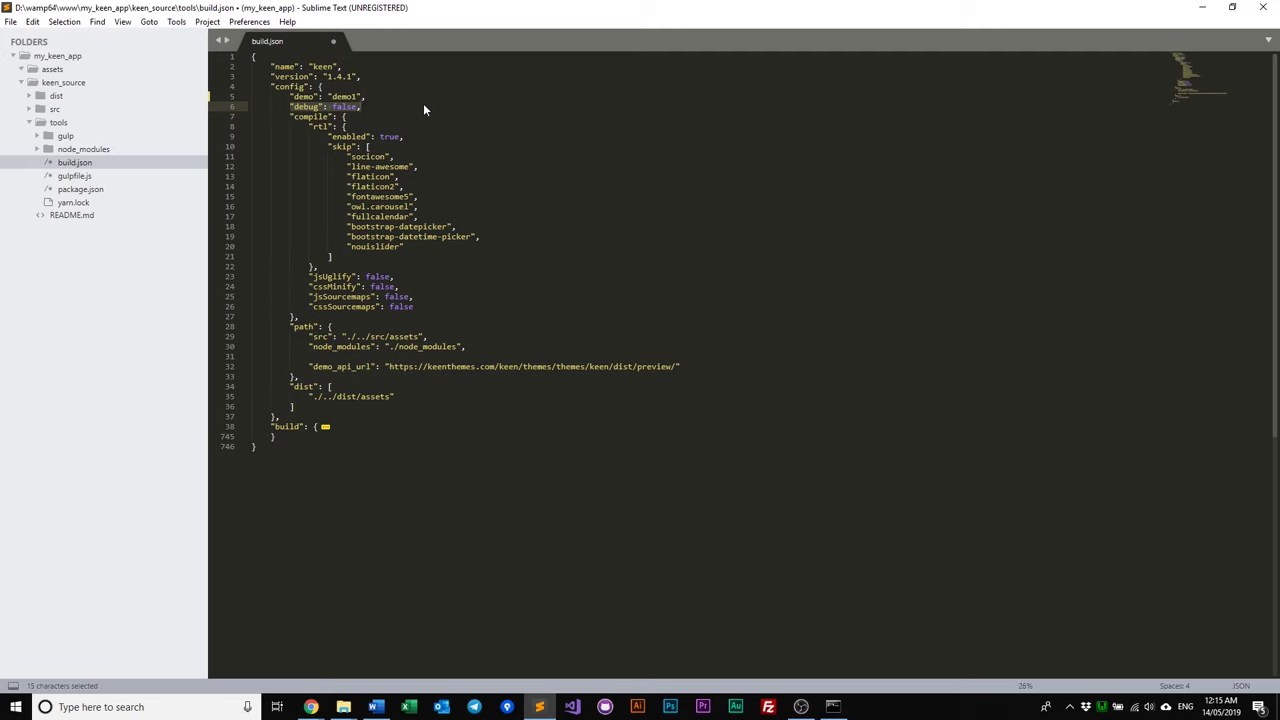
{"action": "left_click_drag", "start_coordinate": [290, 116], "coordinate": [339, 127]}
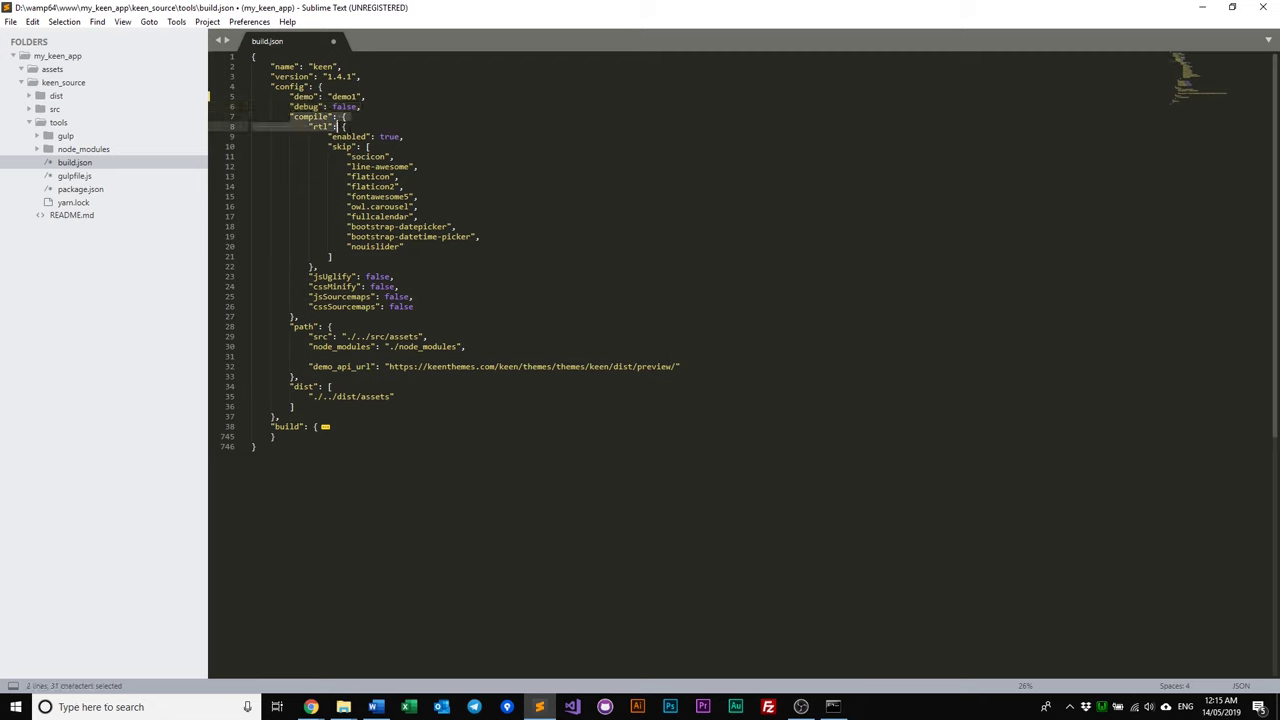
{"action": "left_click", "coordinate": [415, 130]}
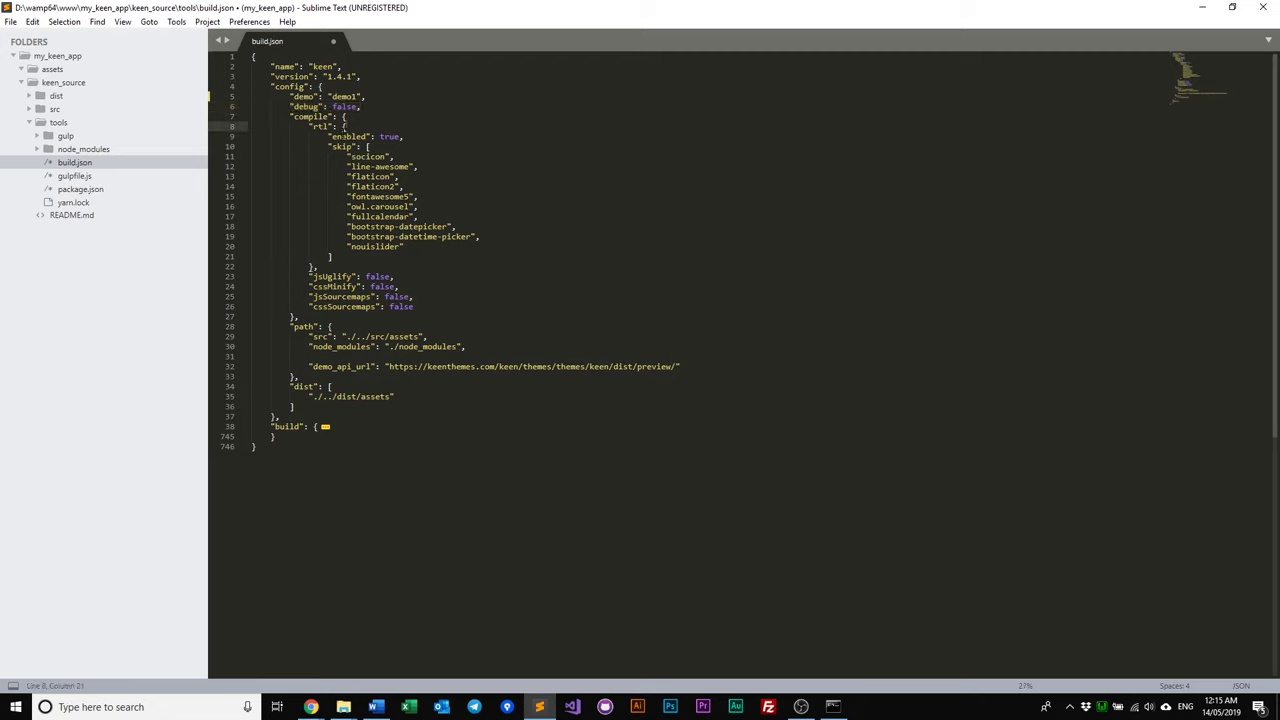
{"action": "left_click_drag", "start_coordinate": [326, 137], "coordinate": [462, 138]}
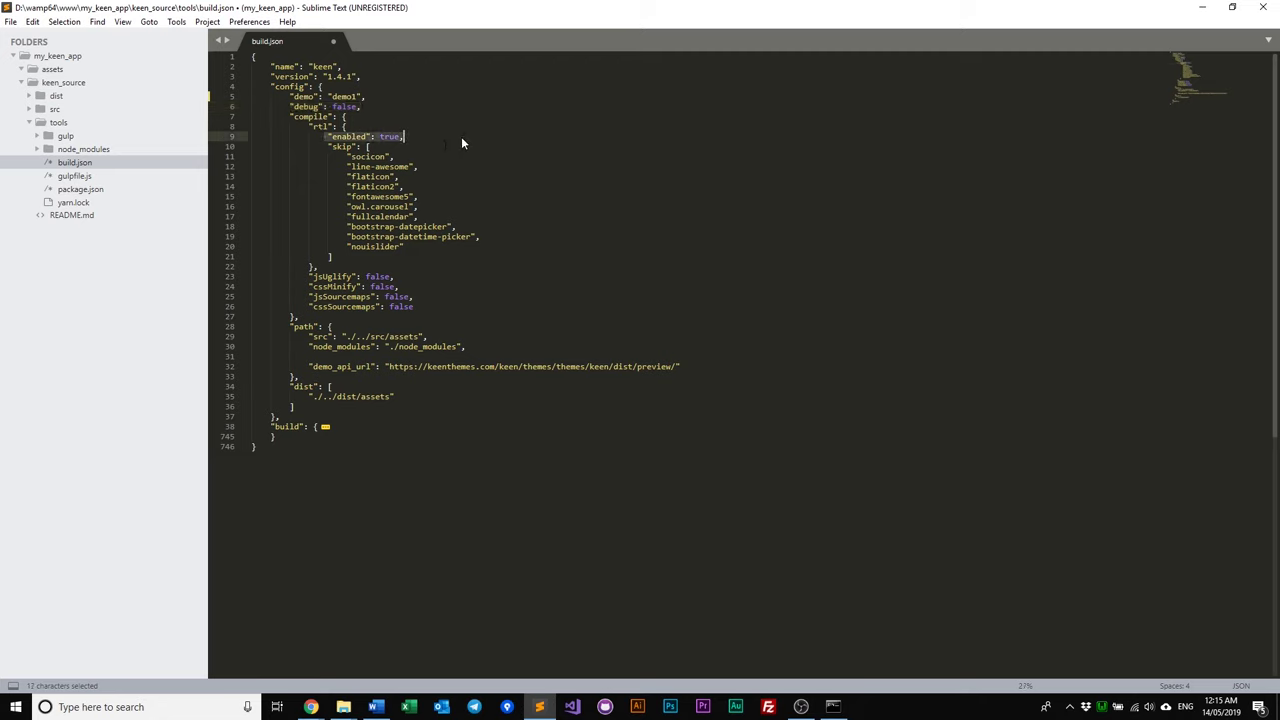